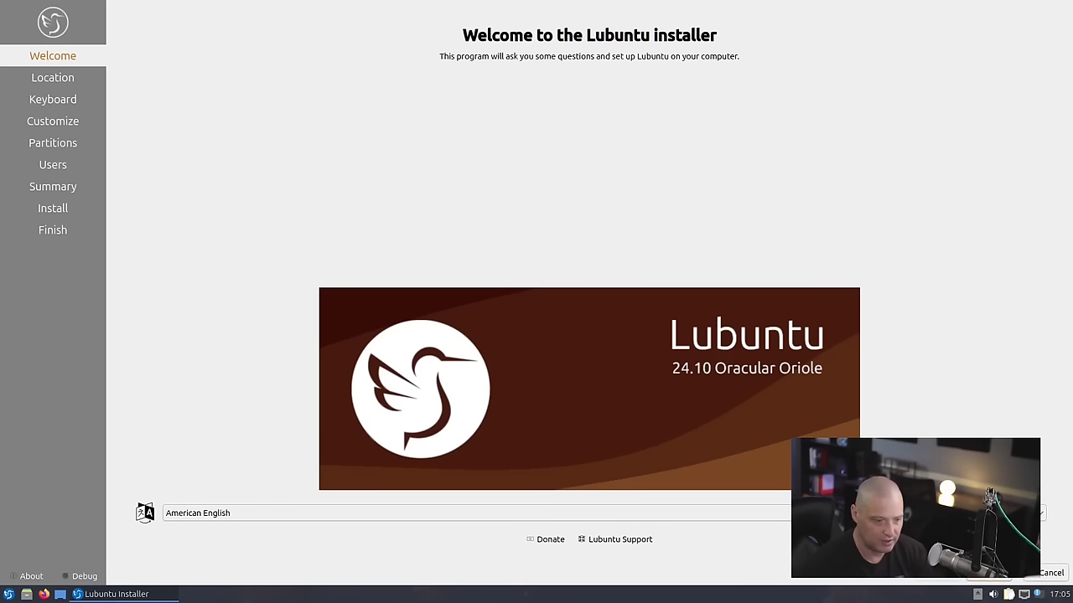
- Move past the welcome page and accept the America/Chicago timezone
left_click(1008, 577)
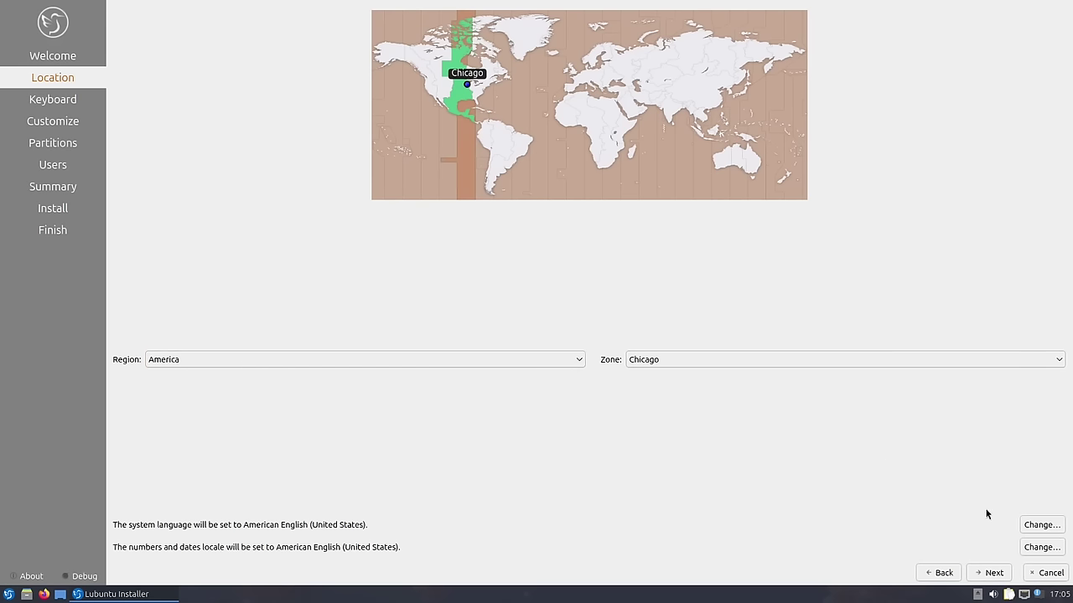
left_click(988, 574)
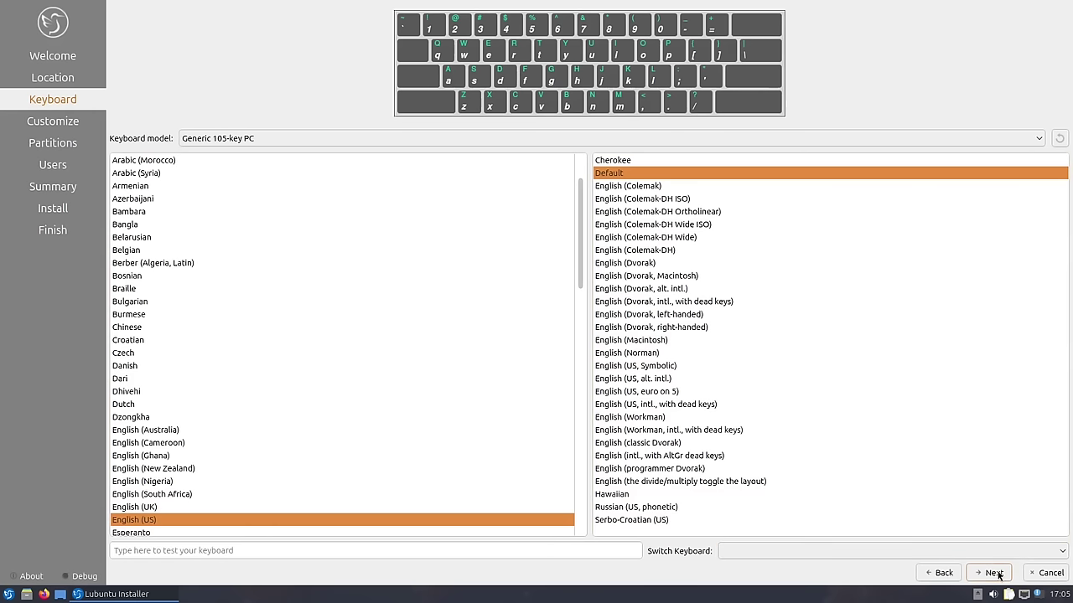
- Accept the English (US) keyboard layout and enable downloading updates during installation
left_click(994, 573)
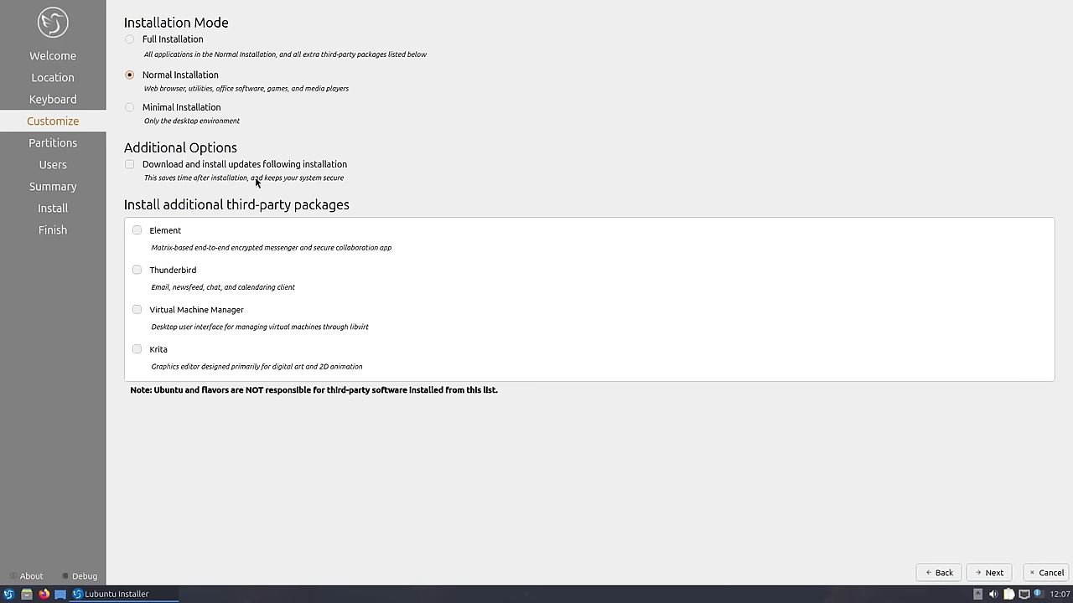
left_click(130, 164)
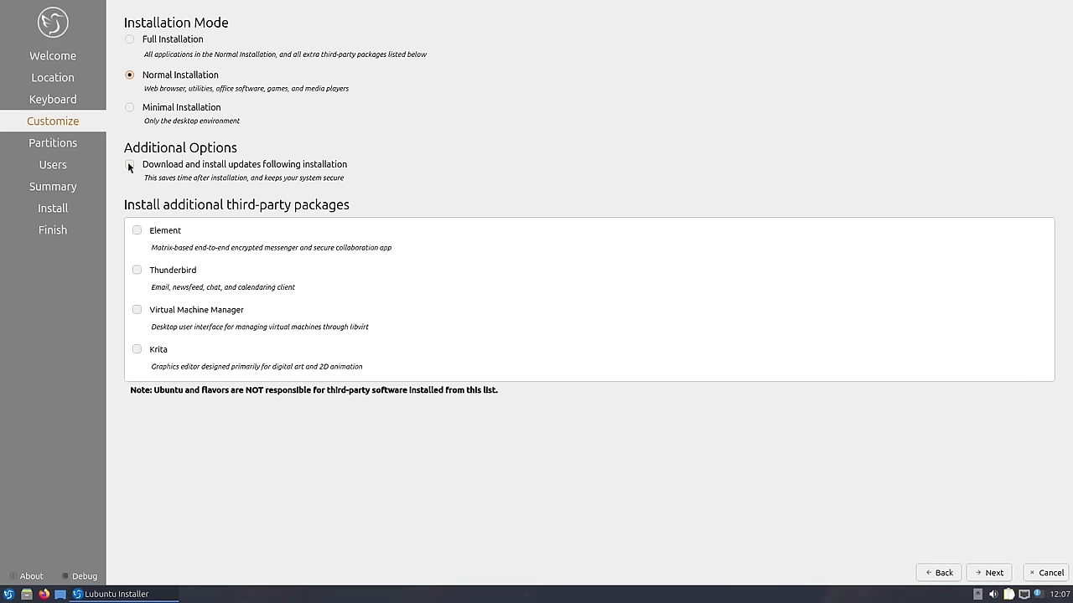
- On the partitioning step, pick Erase disk after glancing at manual partitioning
left_click(993, 573)
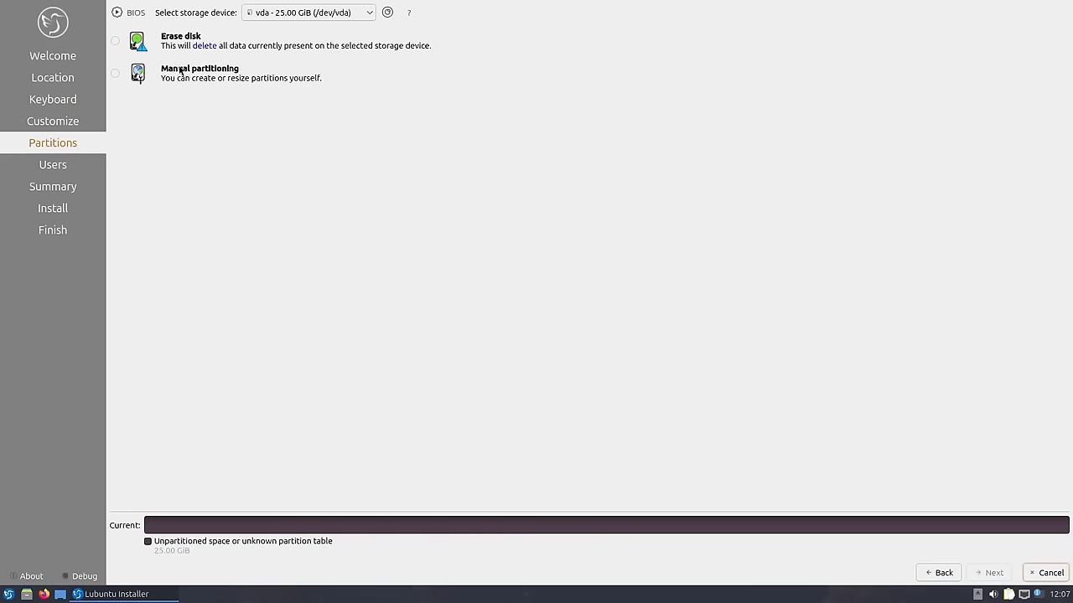
left_click(115, 43)
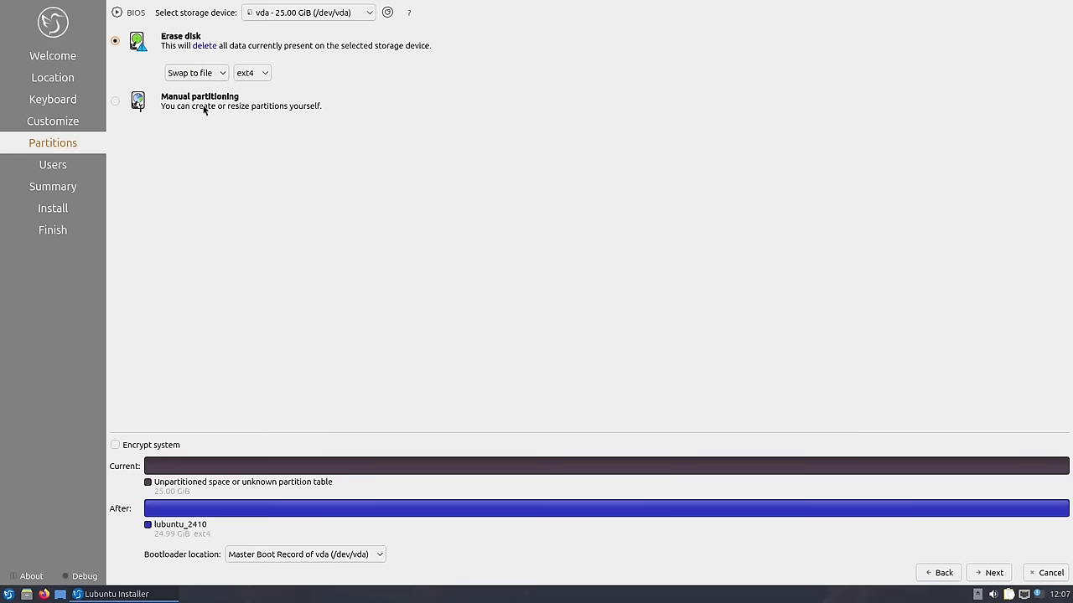
left_click(201, 101)
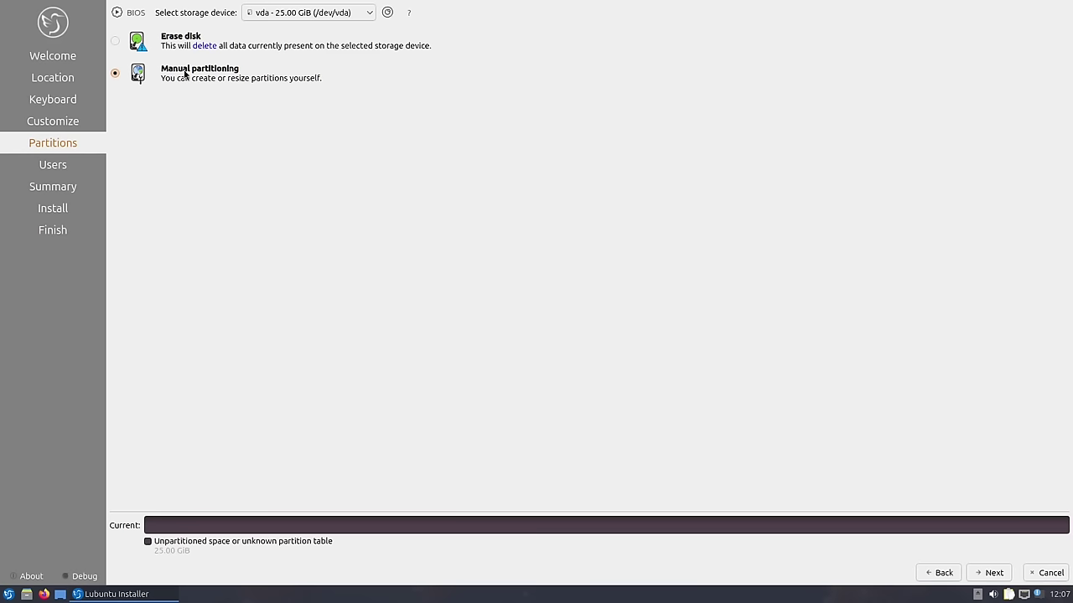
left_click(176, 42)
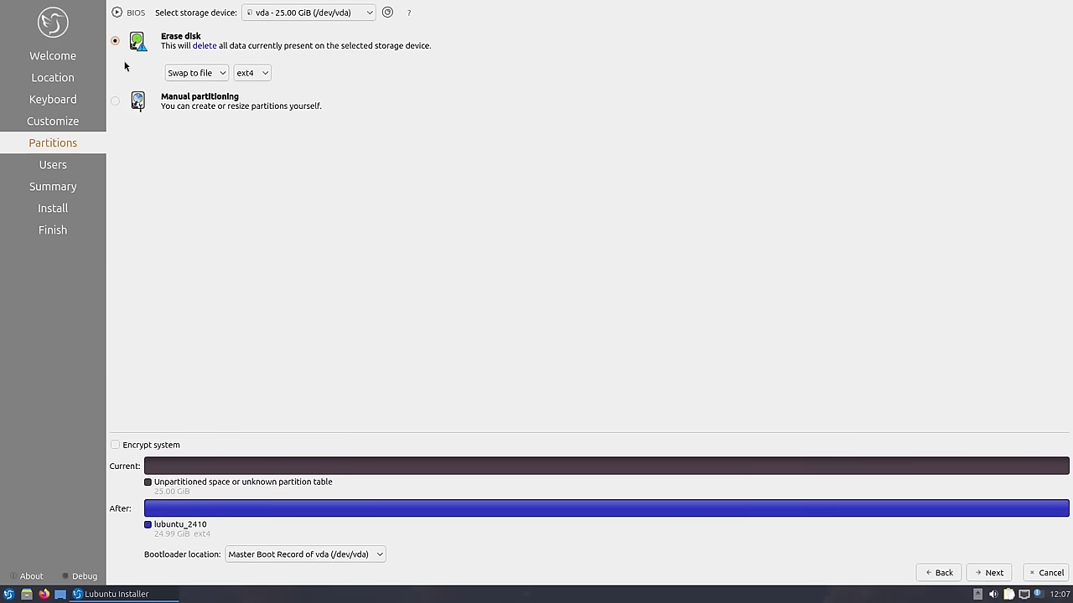
- Keep 'Swap to file' and the ext4 filesystem, then proceed to user setup
left_click(224, 74)
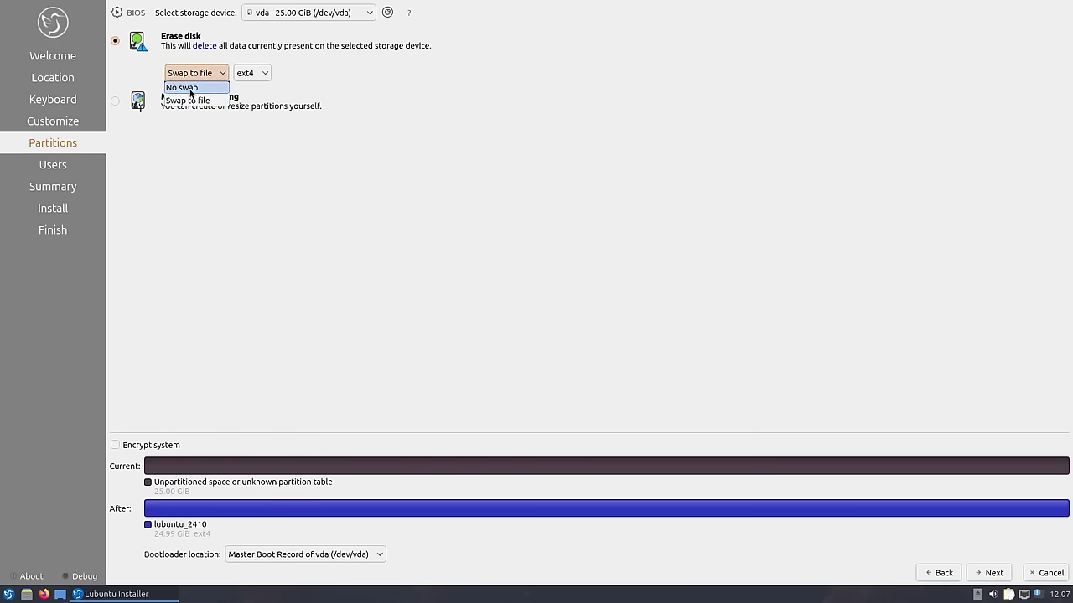
left_click(214, 100)
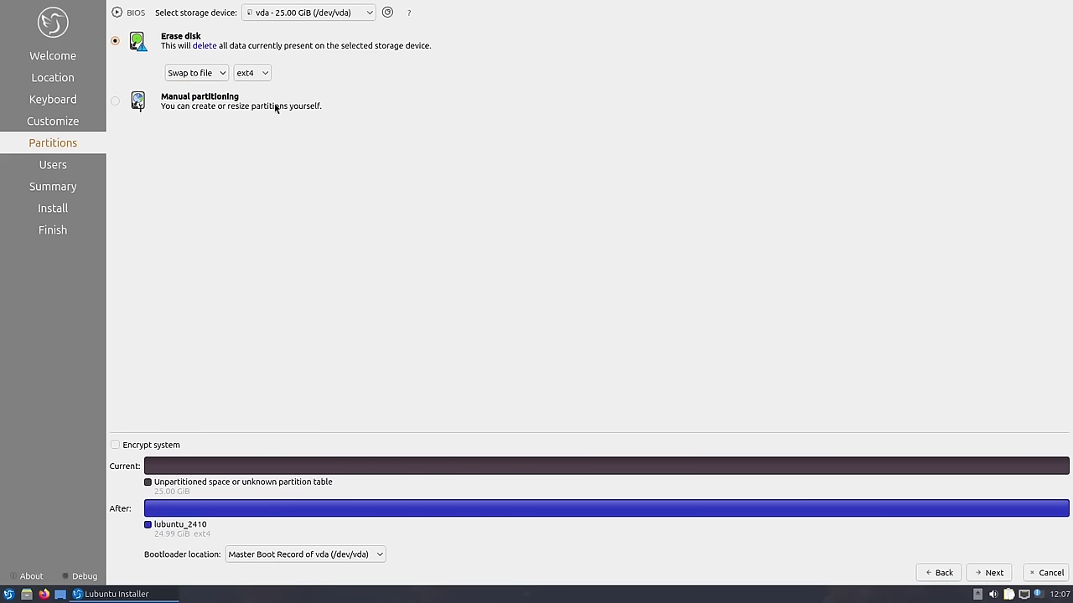
left_click(262, 75)
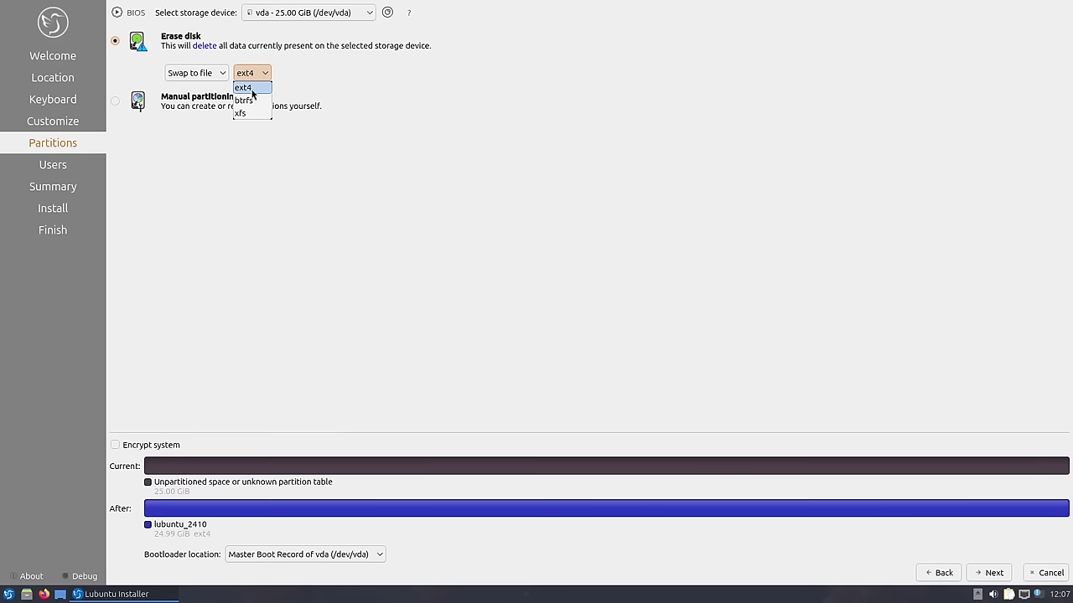
left_click(252, 91)
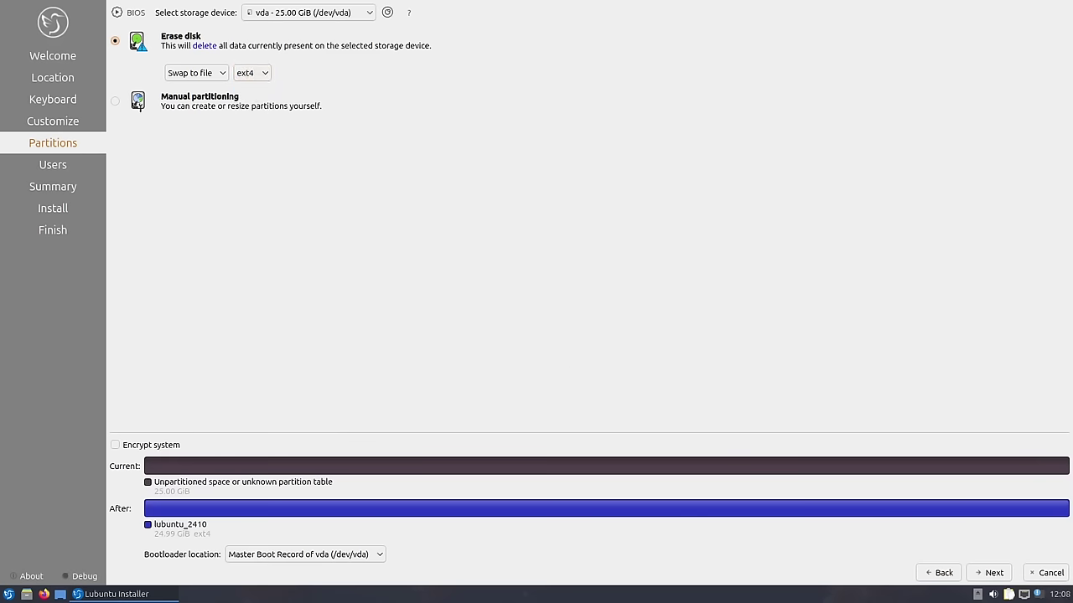
left_click(989, 573)
- Enter the user's full name and replace the computer name with 'lubnuntu-vm'
left_click(155, 26)
type("dt")
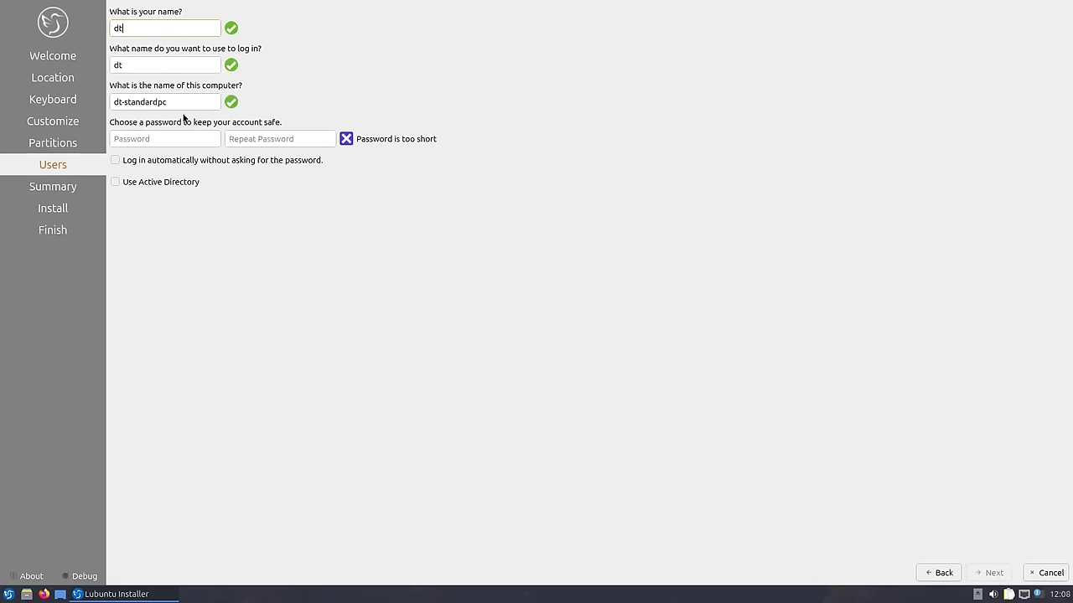
left_click_drag(173, 101, 93, 100)
type("lubn")
type("untu-")
type("vm")
- Enter the account password in both the password and confirmation fields
left_click(142, 136)
left_click(261, 137)
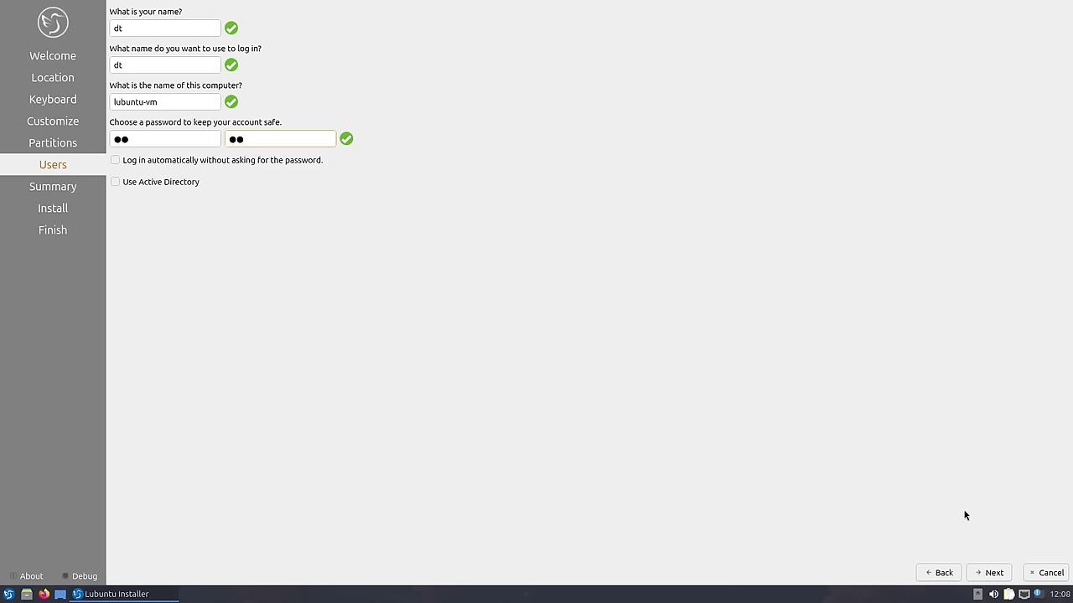
- Proceed through the Summary and confirm Install Now to write Lubuntu to disk
left_click(993, 574)
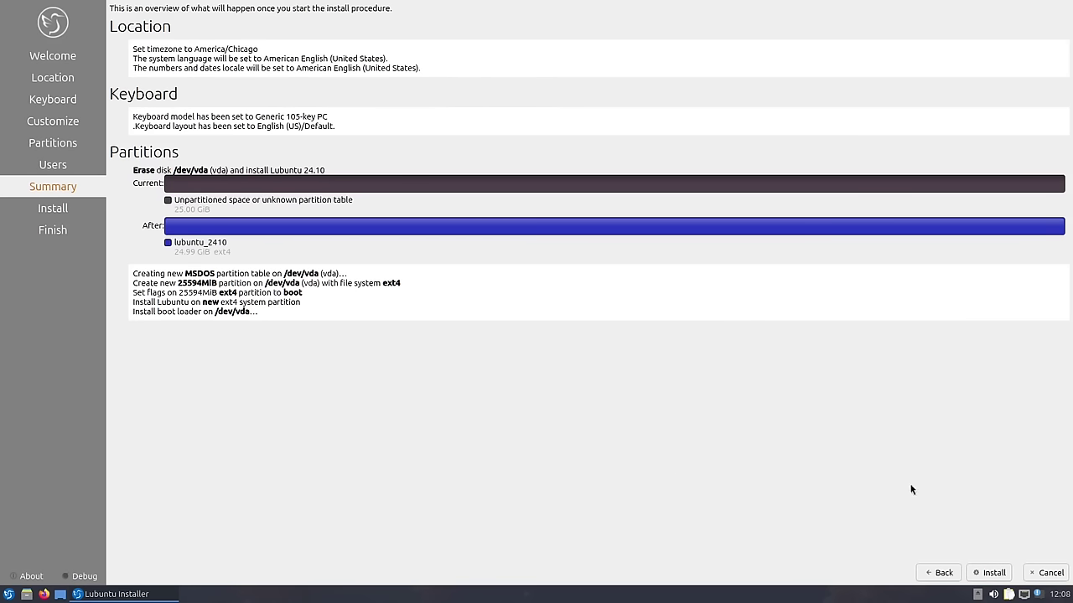
left_click(994, 573)
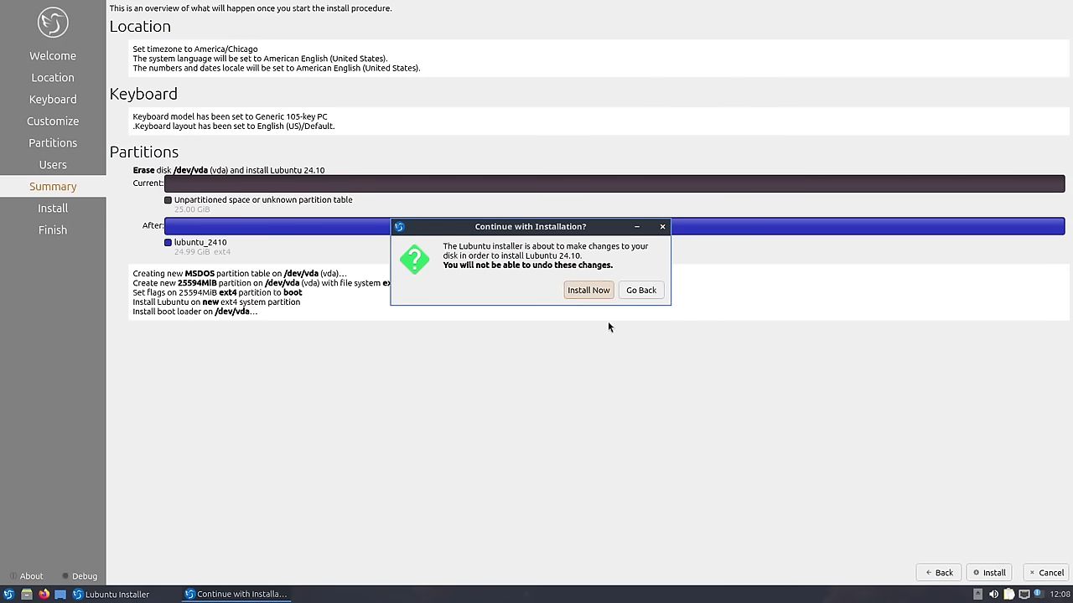
left_click(590, 291)
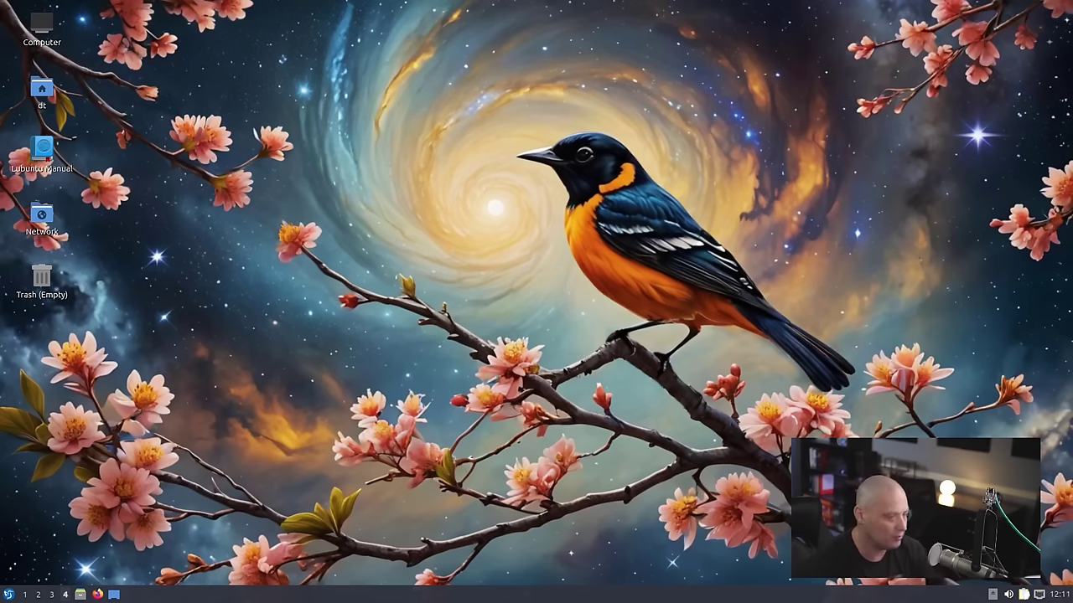
left_click(10, 594)
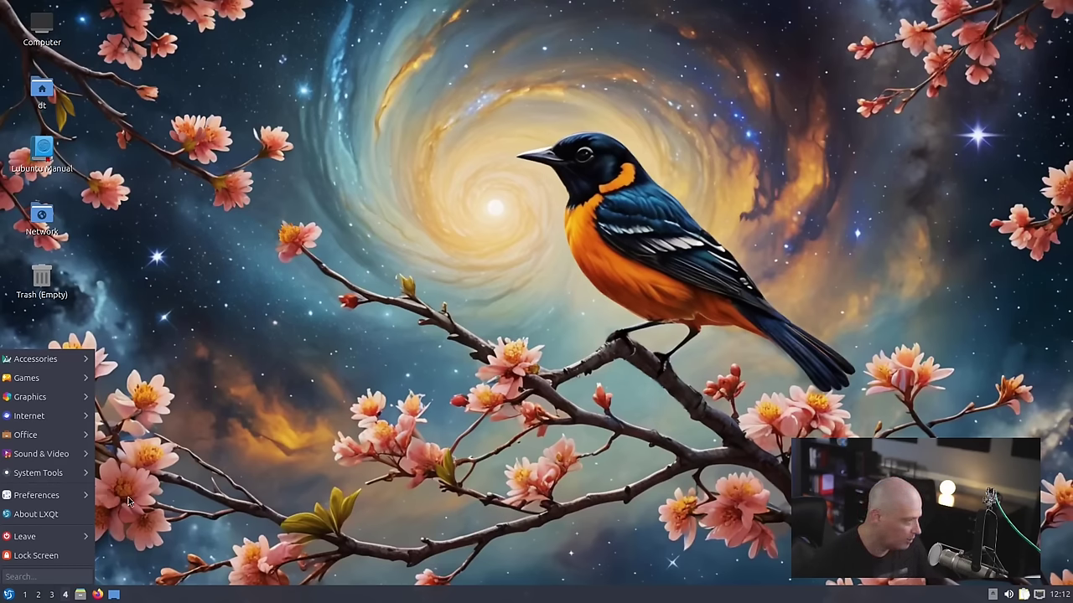
left_click(52, 578)
type("about")
left_click(55, 560)
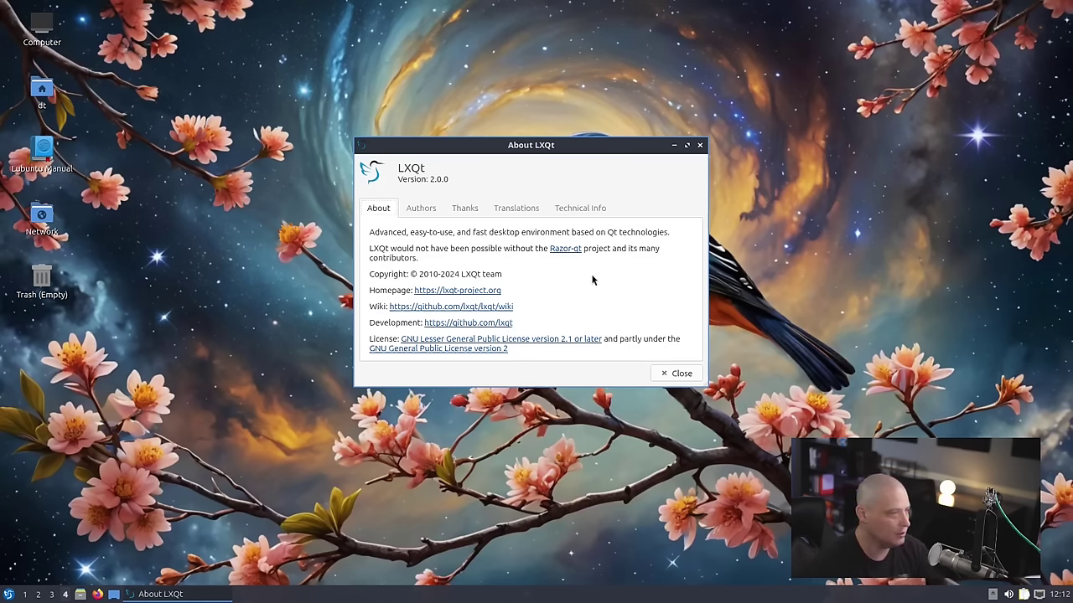
left_click(577, 208)
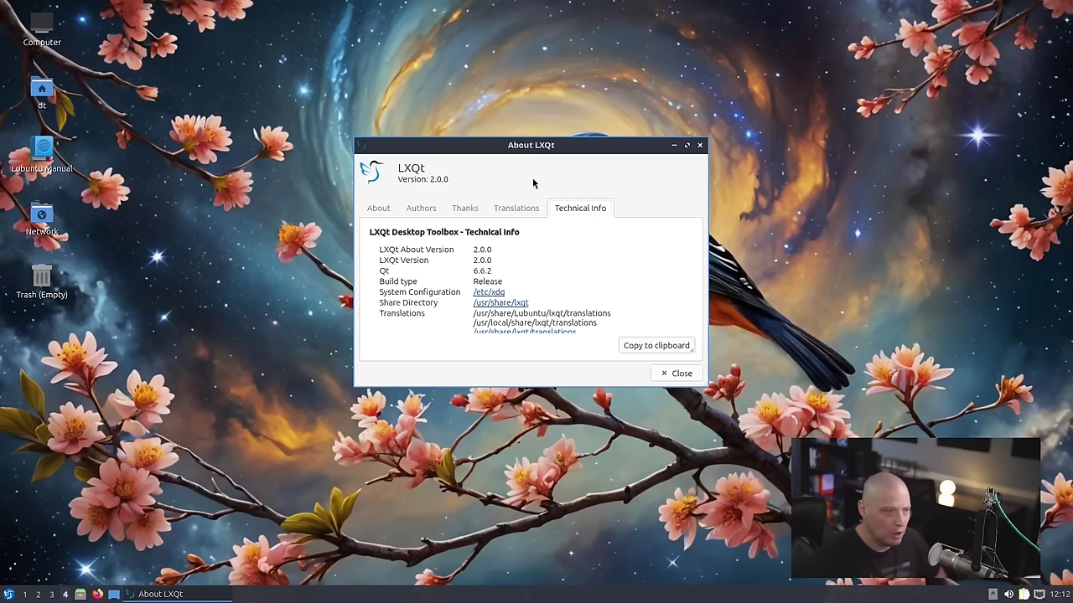
left_click(701, 146)
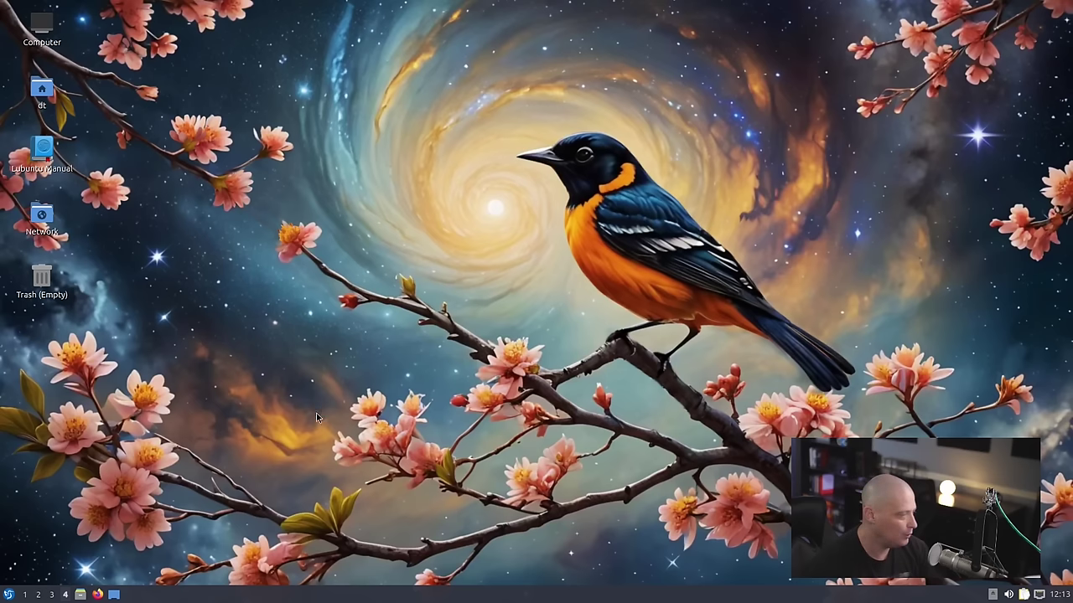
left_click(26, 594)
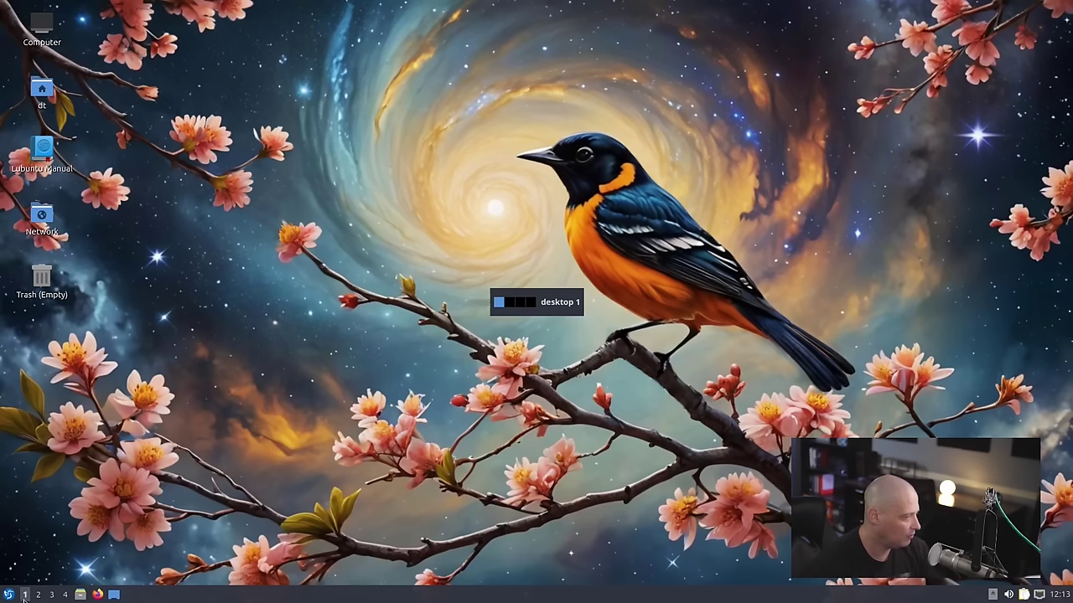
left_click(8, 594)
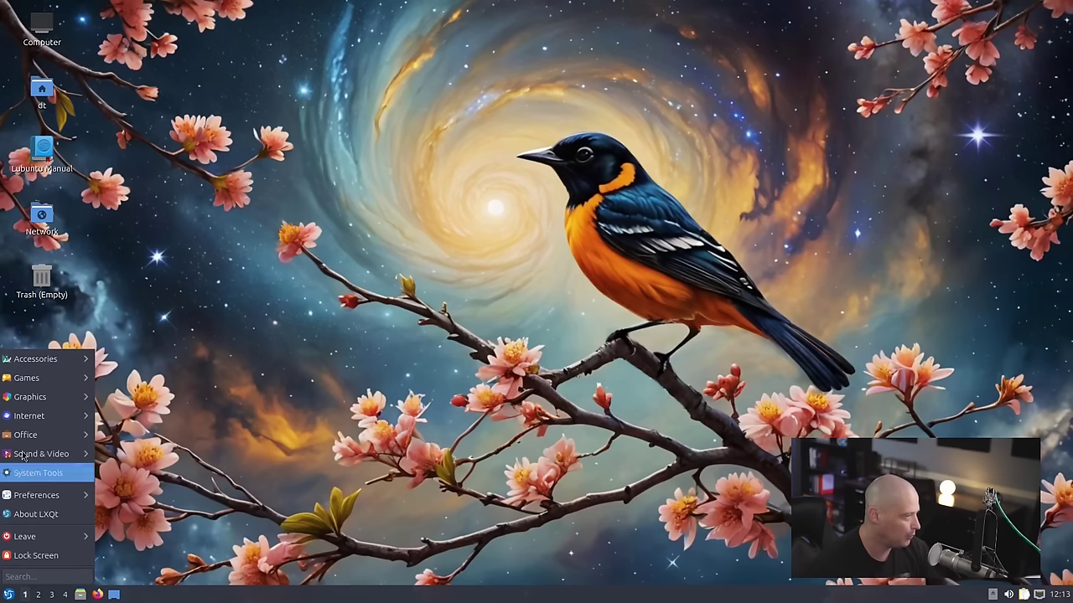
mouse_move(41, 369)
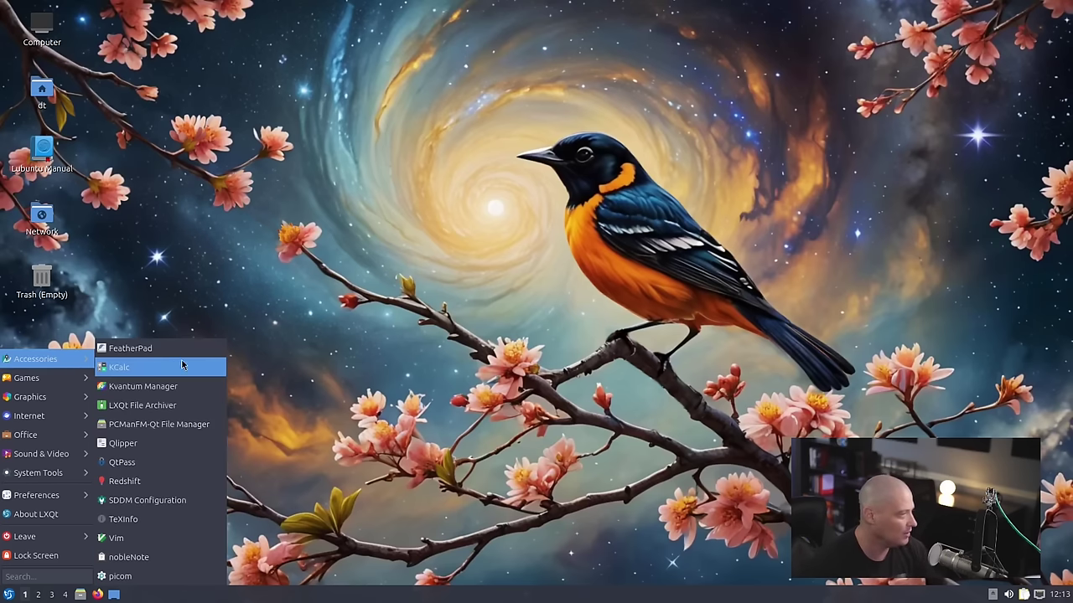
left_click(185, 348)
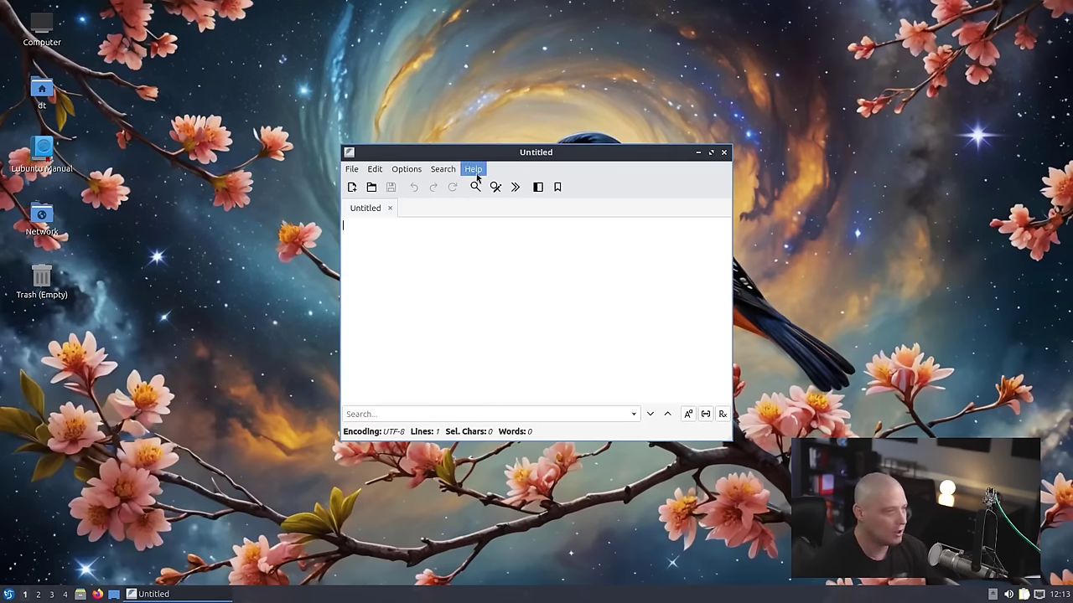
left_click(473, 169)
left_click(516, 207)
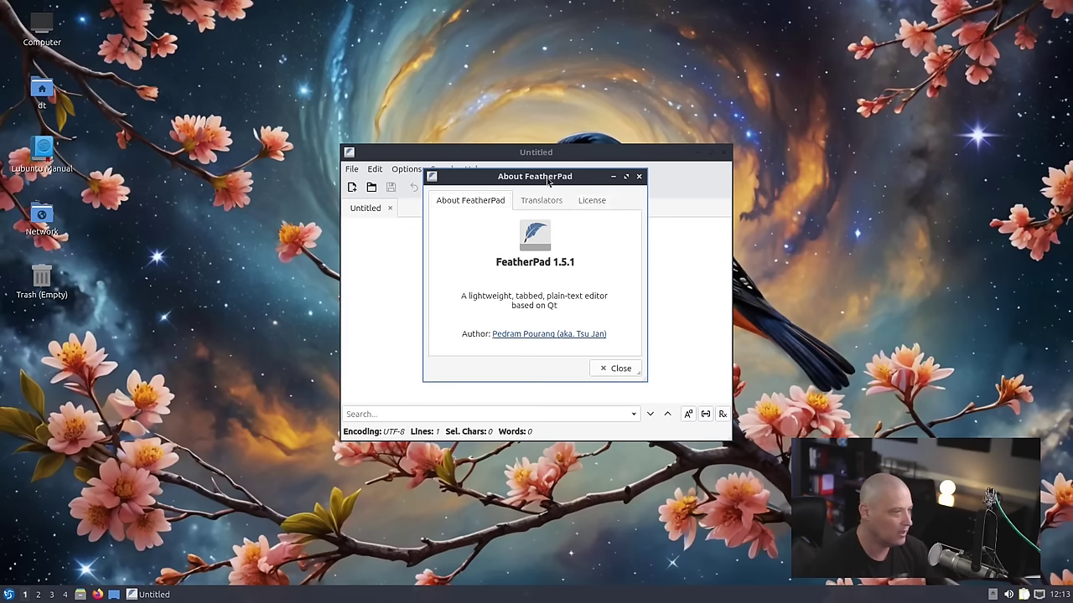
left_click_drag(549, 180, 598, 132)
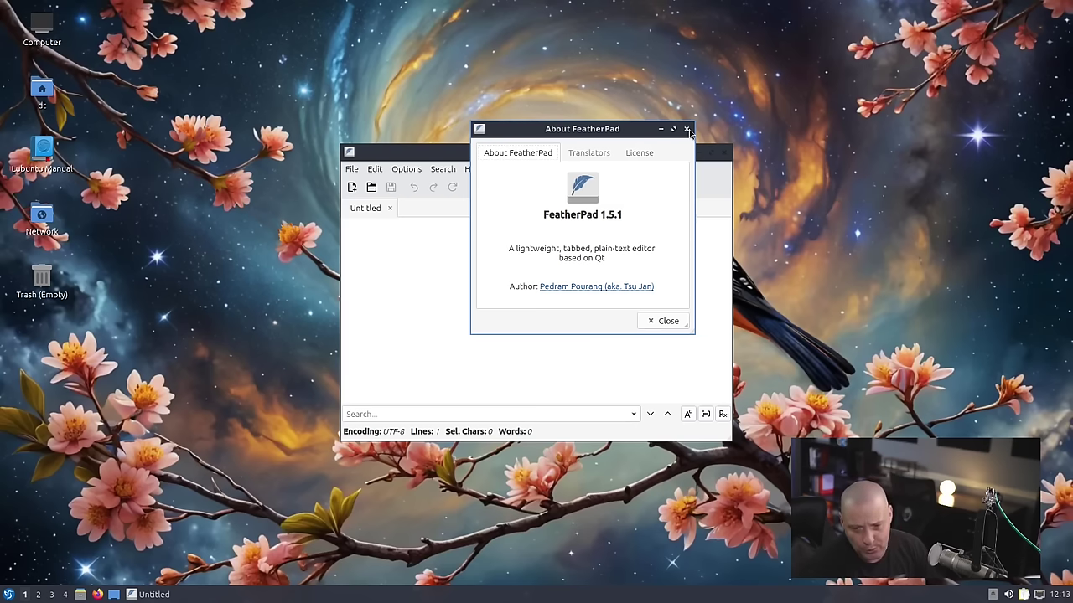
left_click(687, 130)
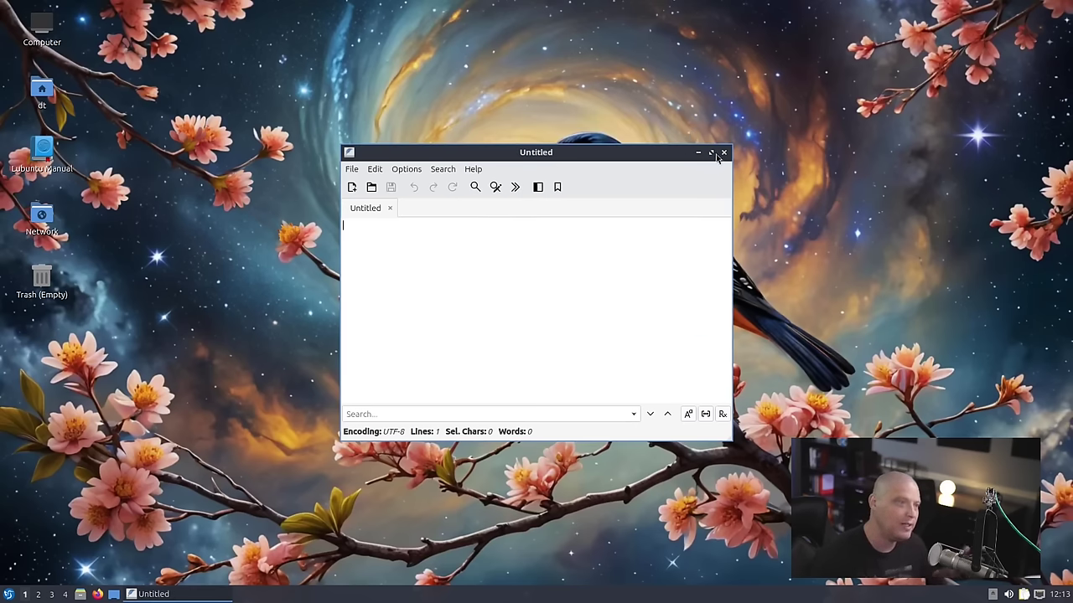
left_click(724, 153)
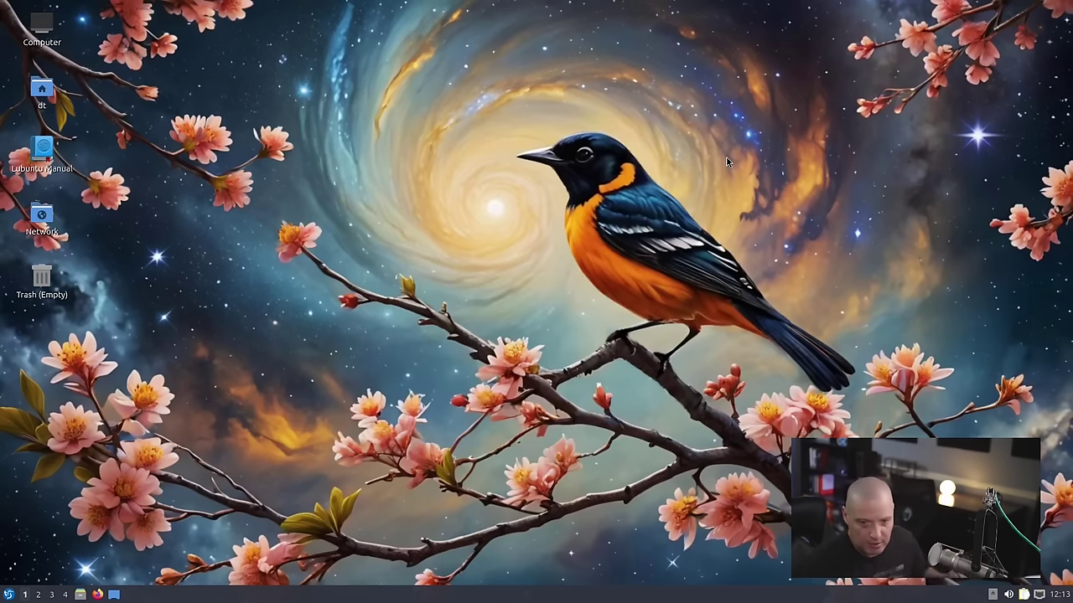
key("super")
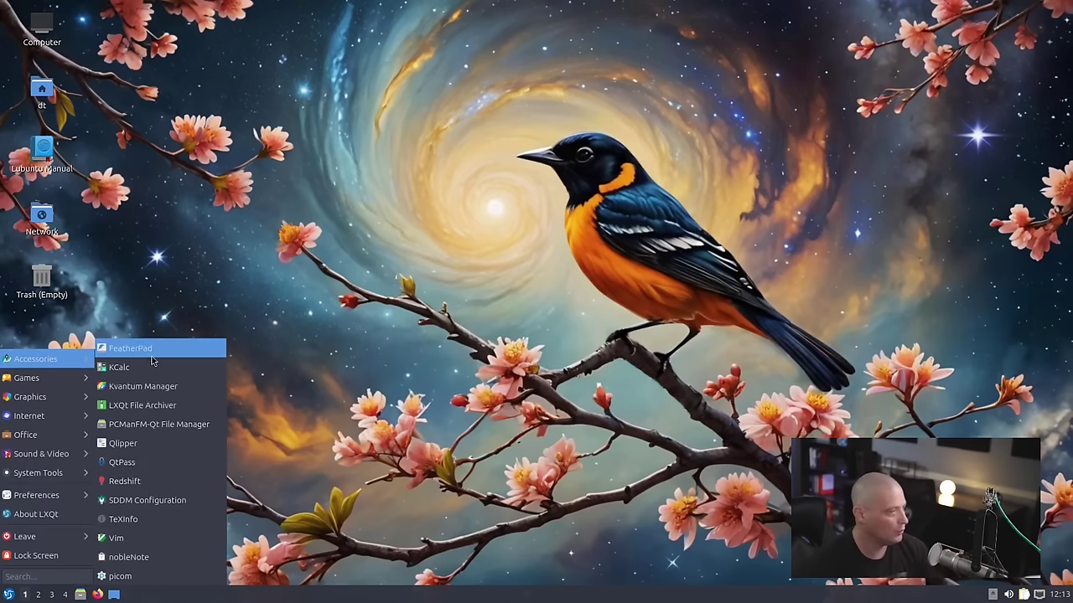
left_click(214, 372)
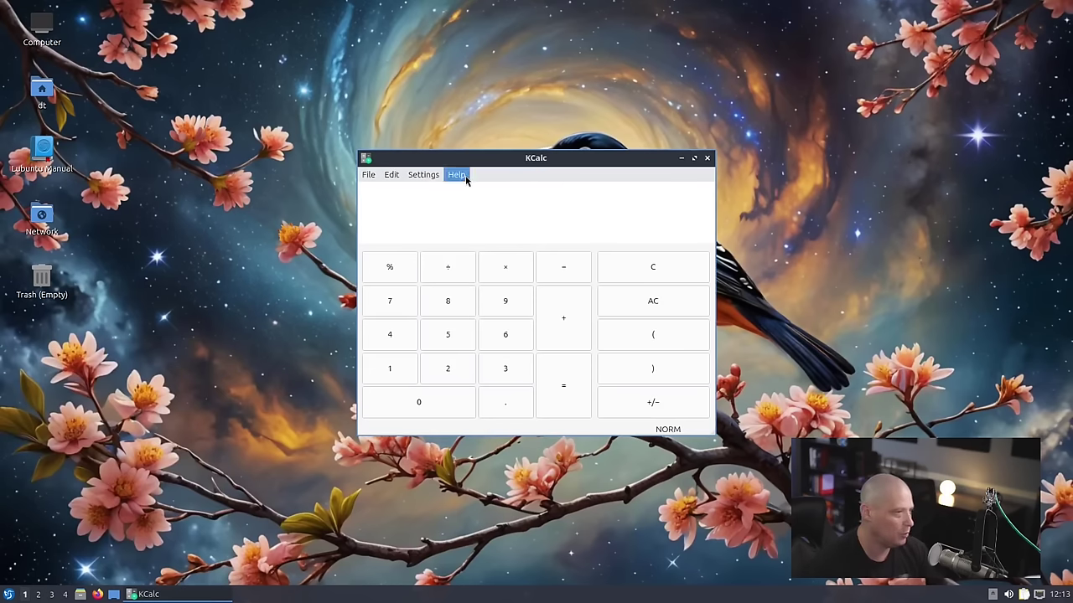
left_click(455, 174)
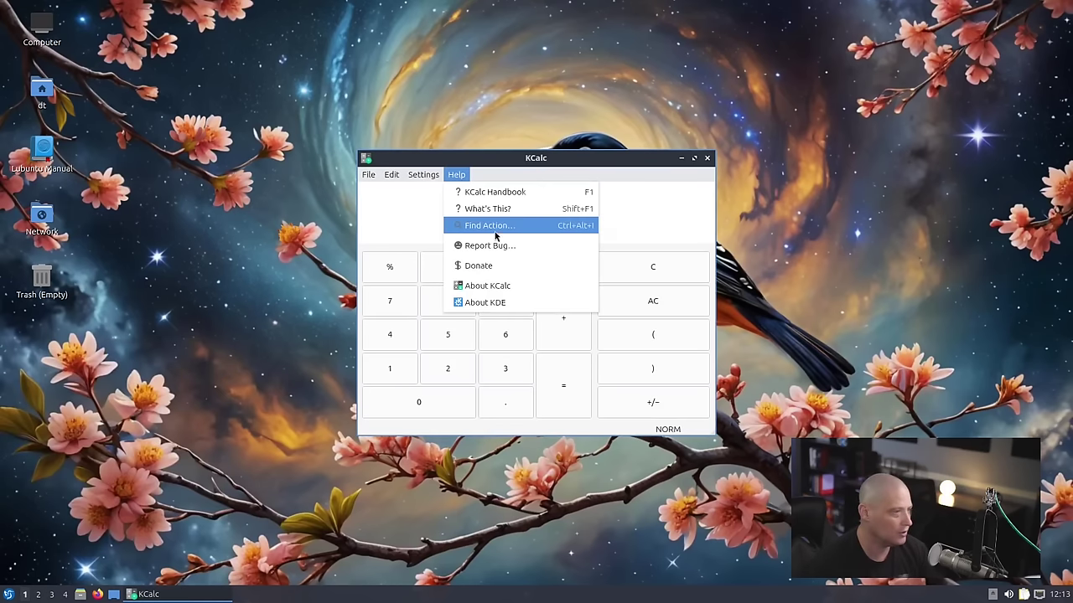
left_click(510, 286)
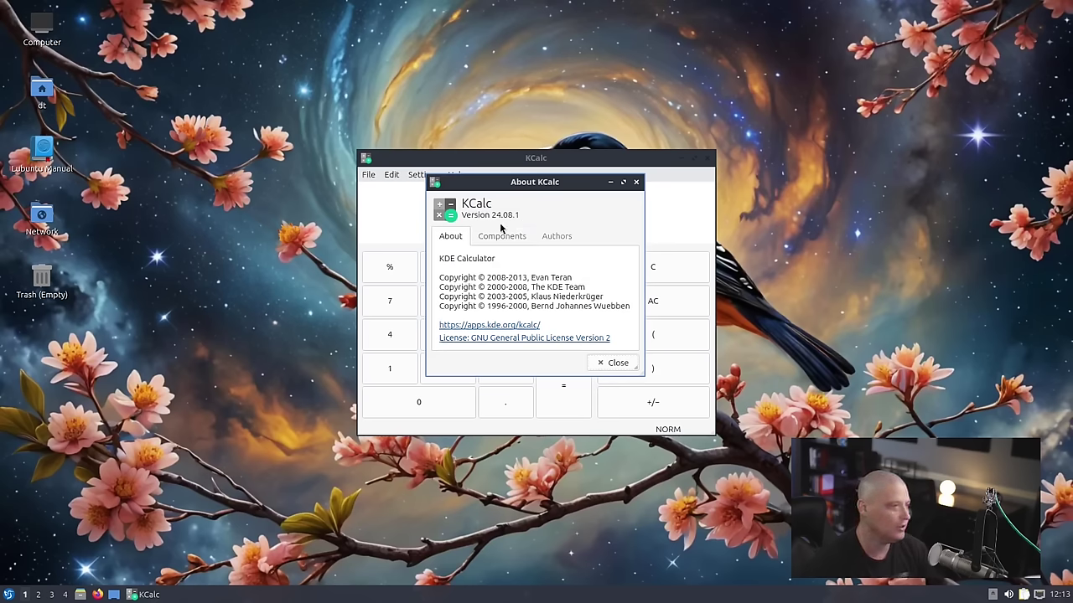
left_click(637, 182)
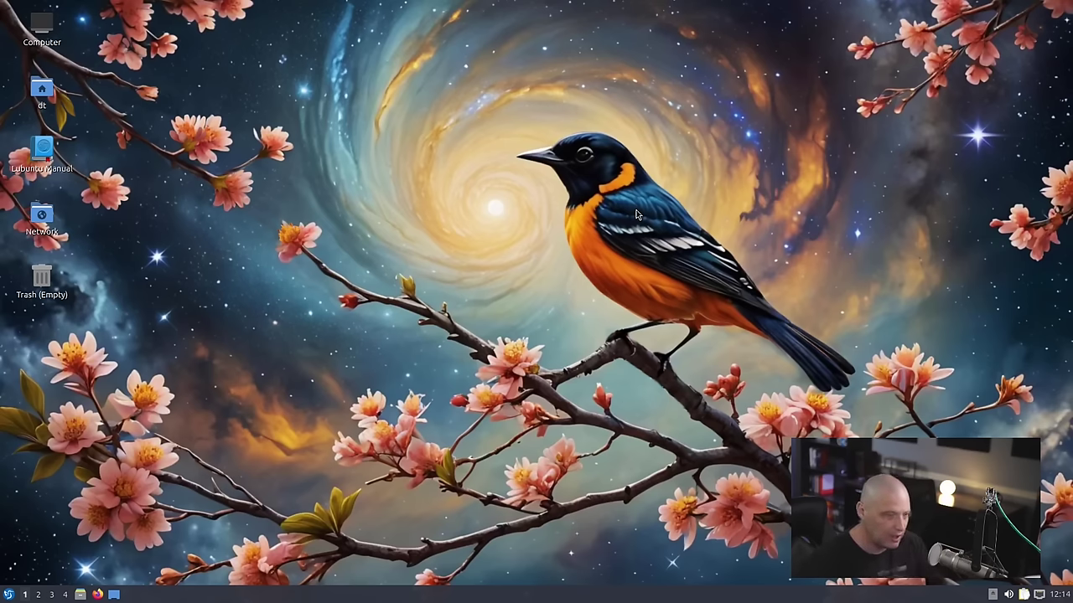
key("super")
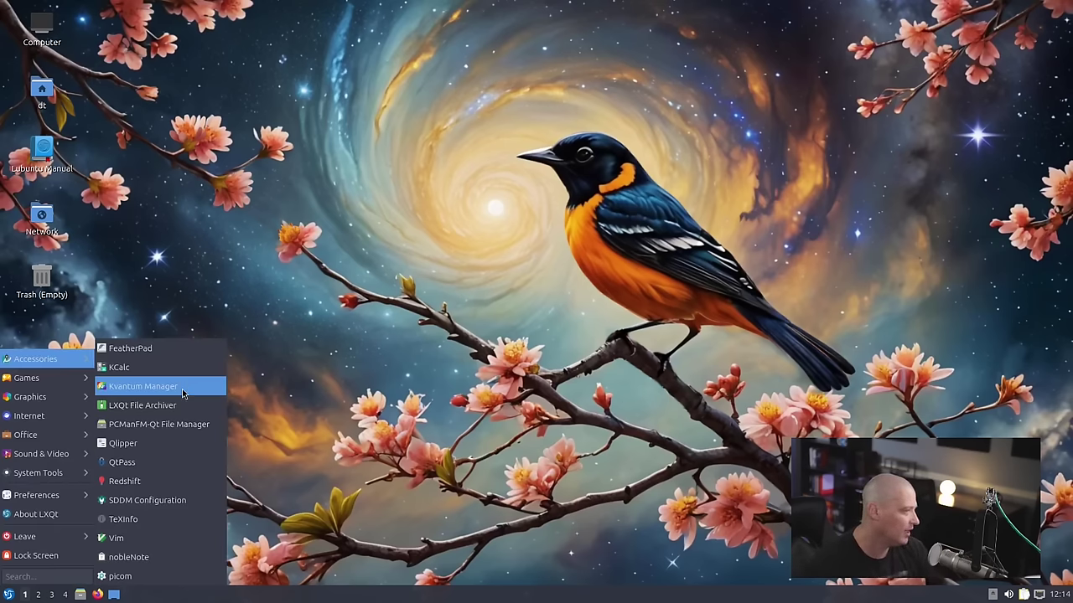
left_click(182, 391)
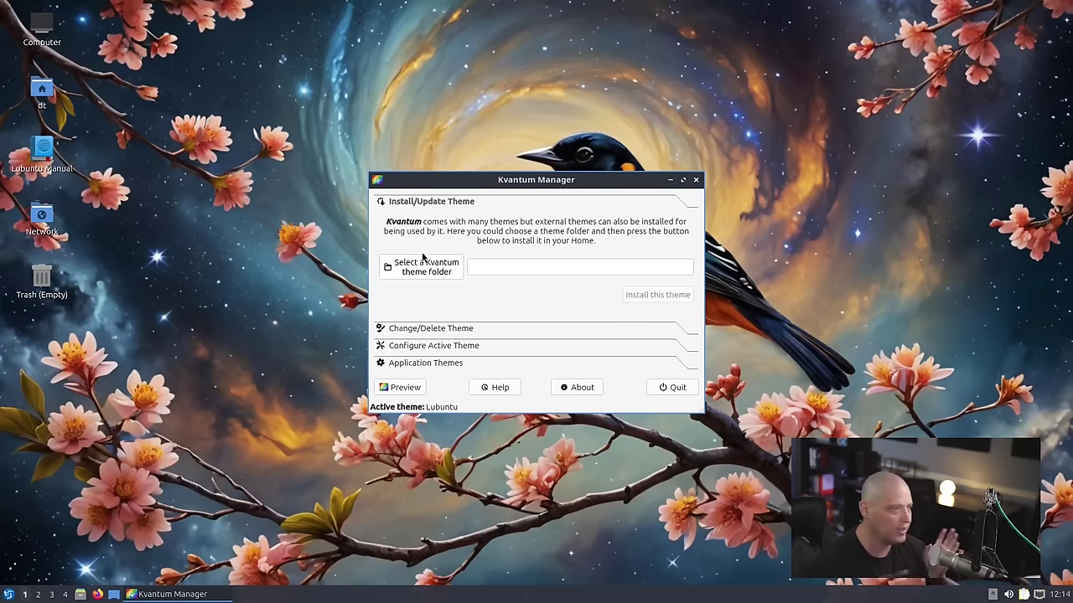
left_click(81, 595)
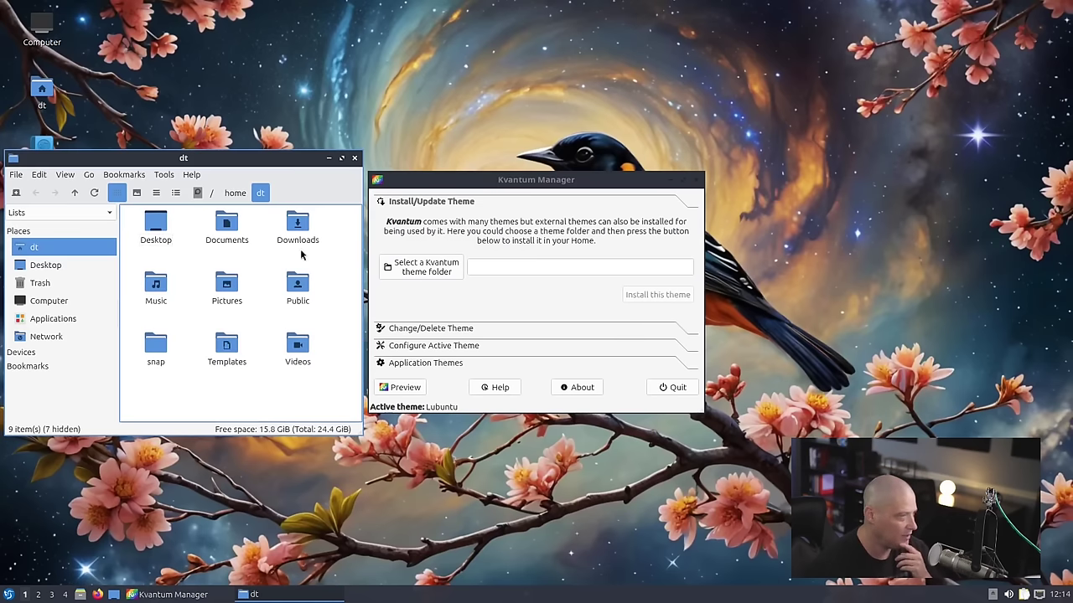
left_click_drag(196, 160, 324, 138)
left_click(312, 141)
left_click(331, 156)
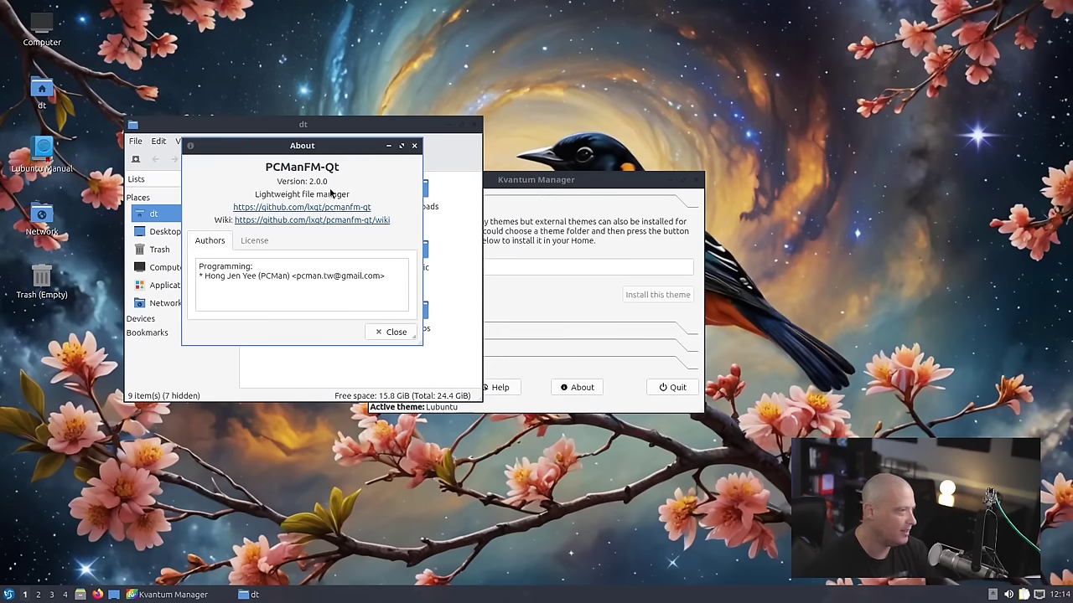
left_click(414, 146)
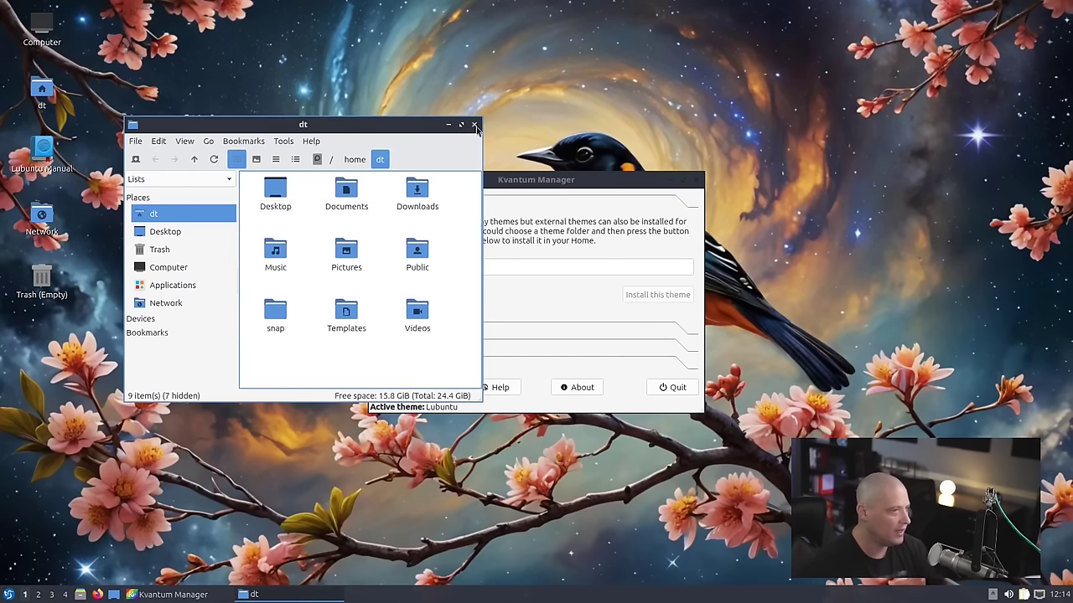
left_click_drag(332, 127, 270, 83)
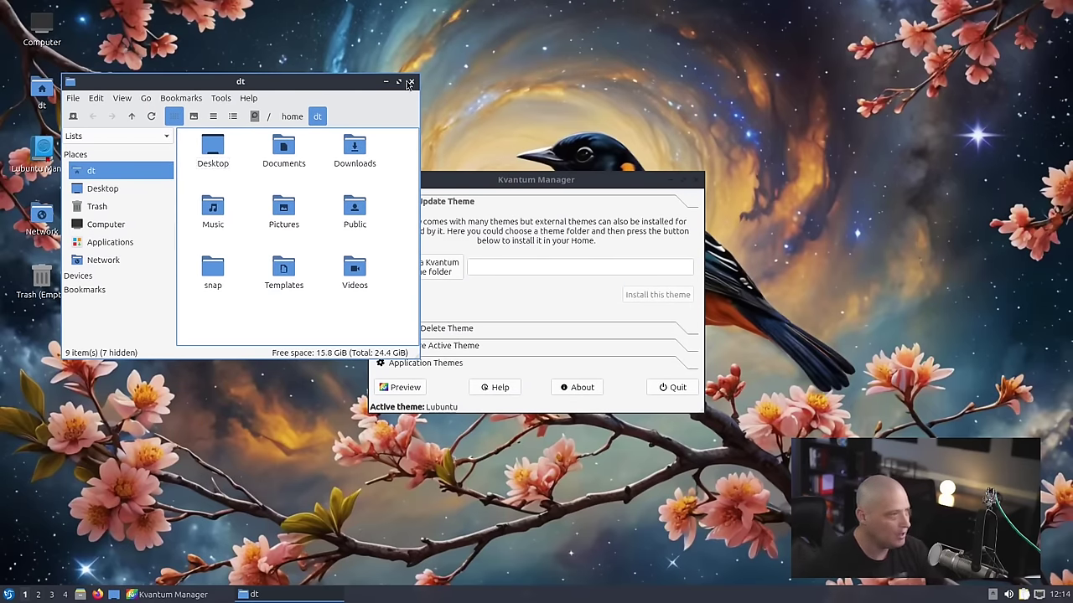
left_click(411, 84)
left_click(695, 179)
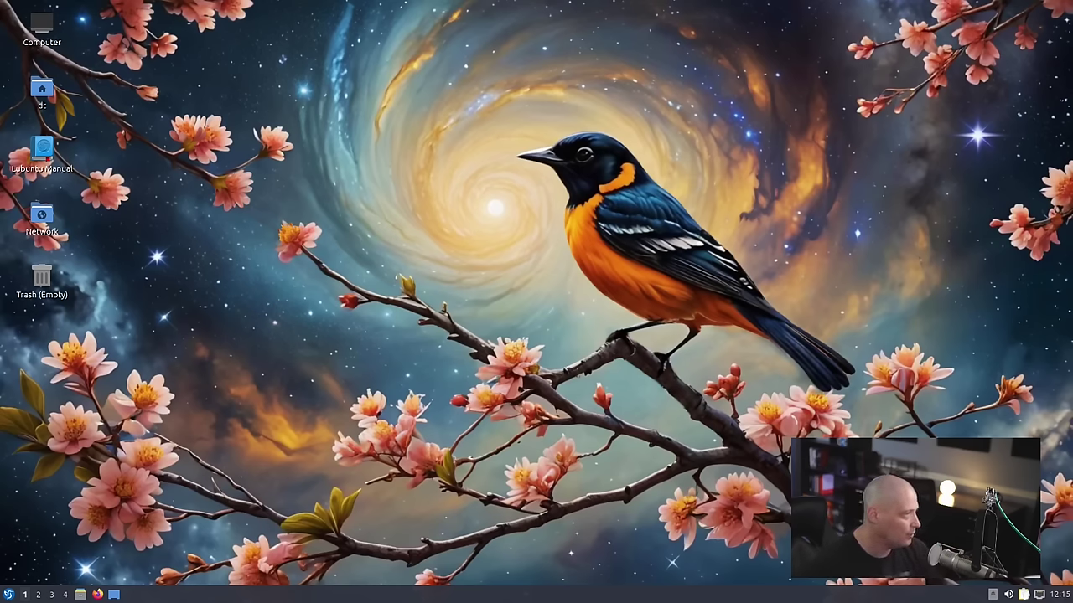
- Open the applications menu and expand its Accessories submenu
left_click(9, 595)
mouse_move(51, 358)
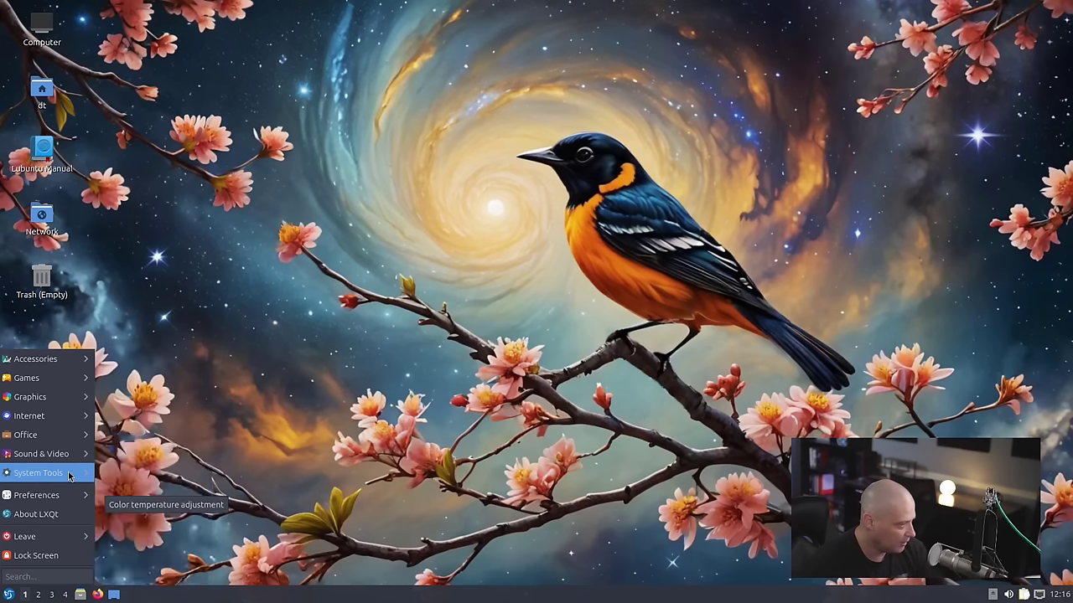
- Expand the System Tools submenu listing Discover, Htop, KDE Partition Manager and QTerminal
mouse_move(73, 476)
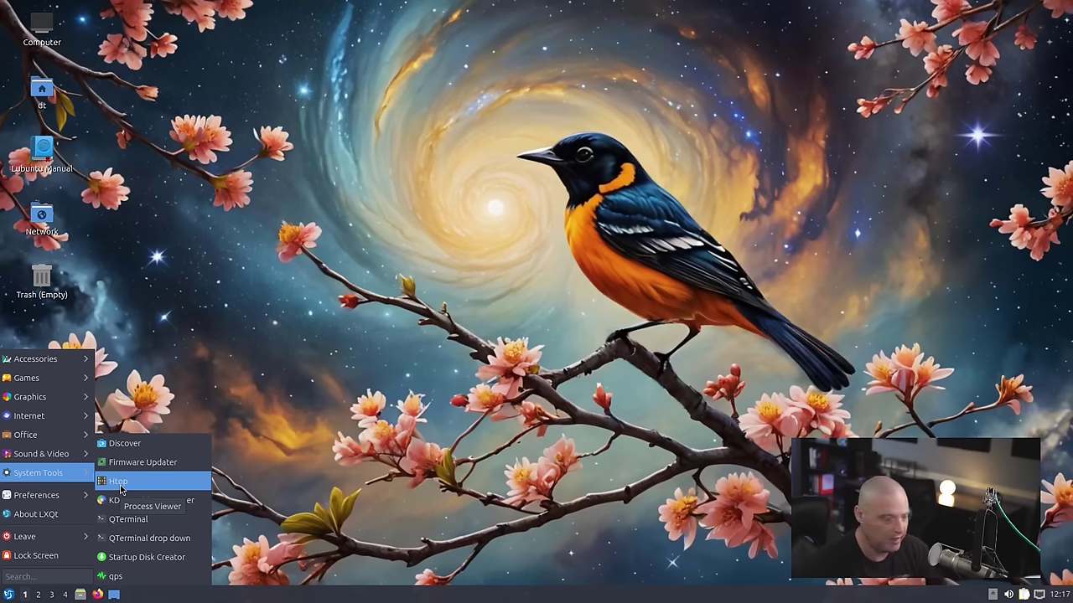
- Launch Htop, maximize its terminal to view full command lines, then close it
left_click(121, 487)
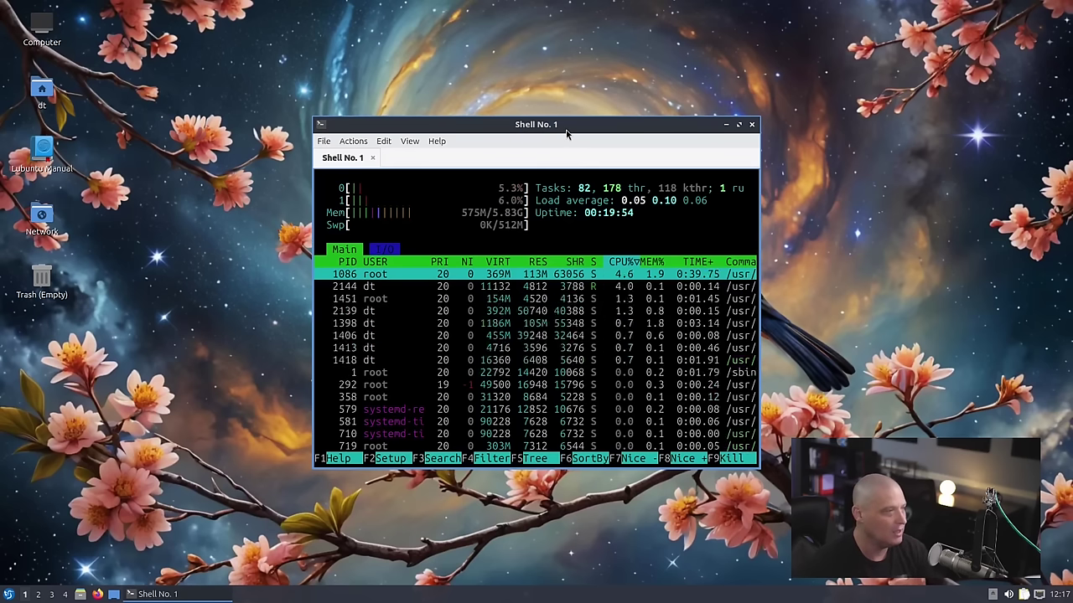
double_click(571, 127)
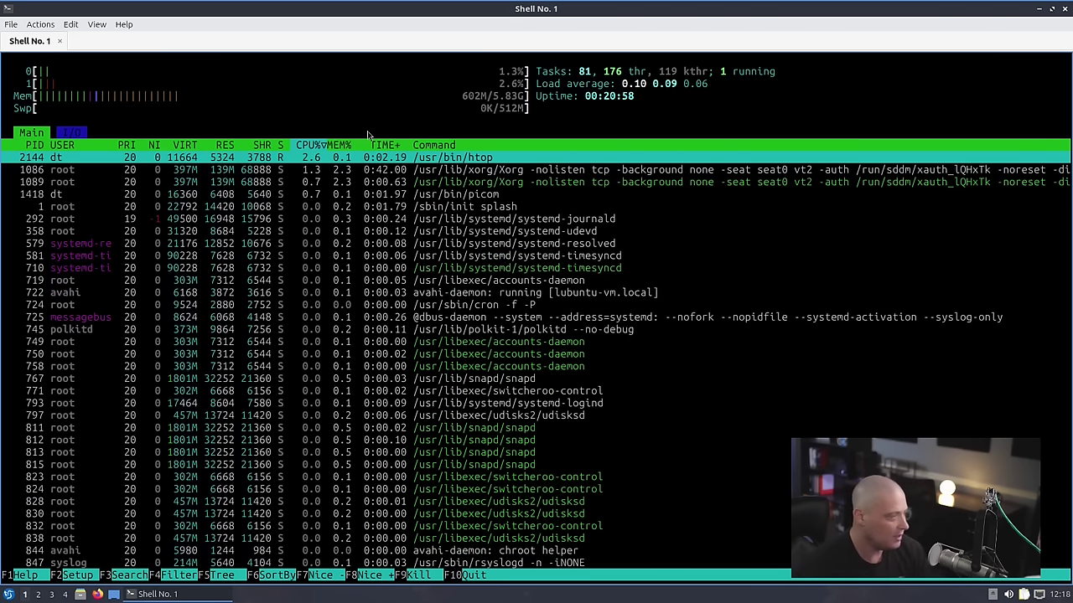
left_click(1062, 9)
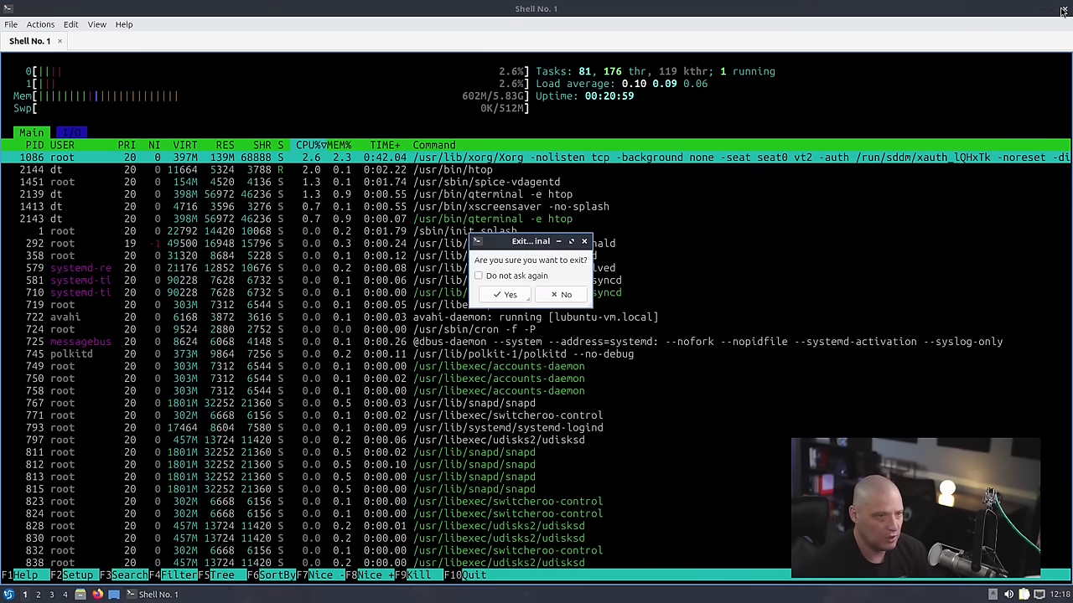
- Confirm exiting the terminal and launch ScreenGrab from the Graphics menu
left_click(511, 296)
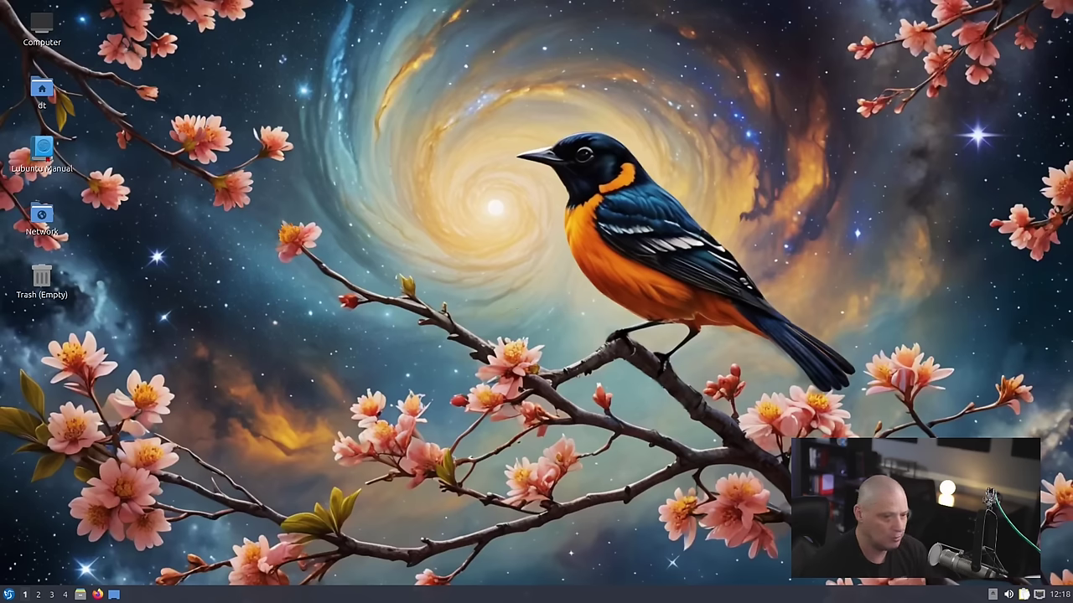
left_click(8, 595)
mouse_move(72, 388)
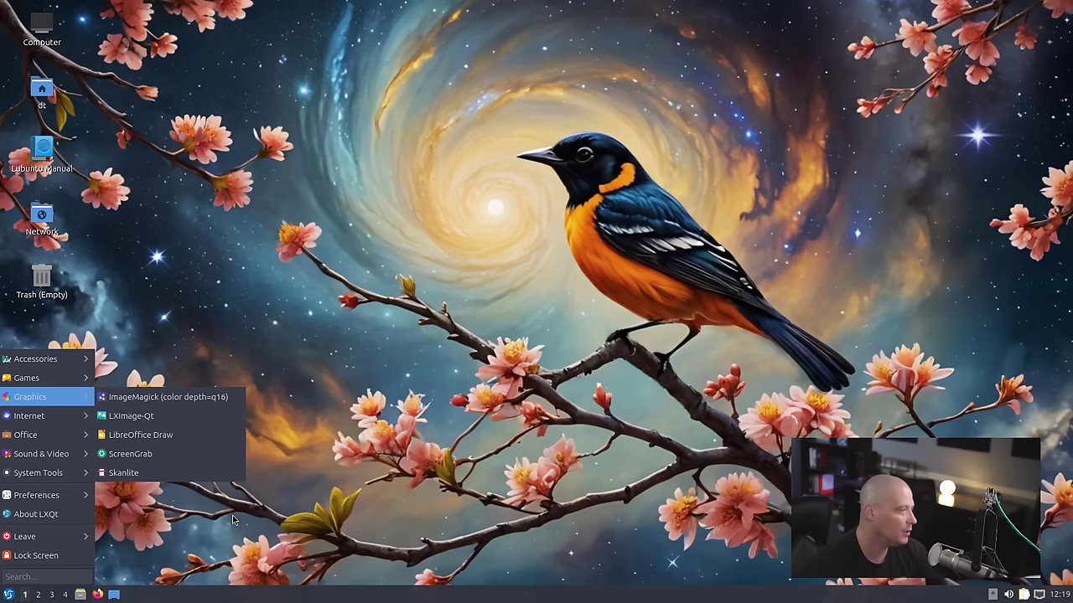
left_click(189, 459)
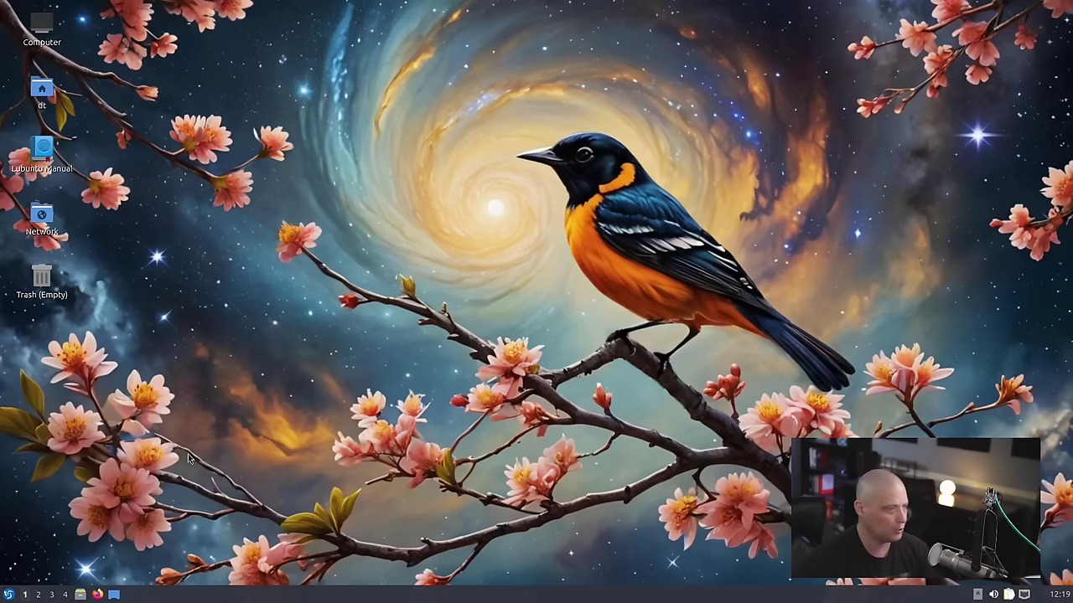
- Check ScreenGrab's About info (version 2.8.0, Qt 6.6.2), then close ScreenGrab
left_click(498, 165)
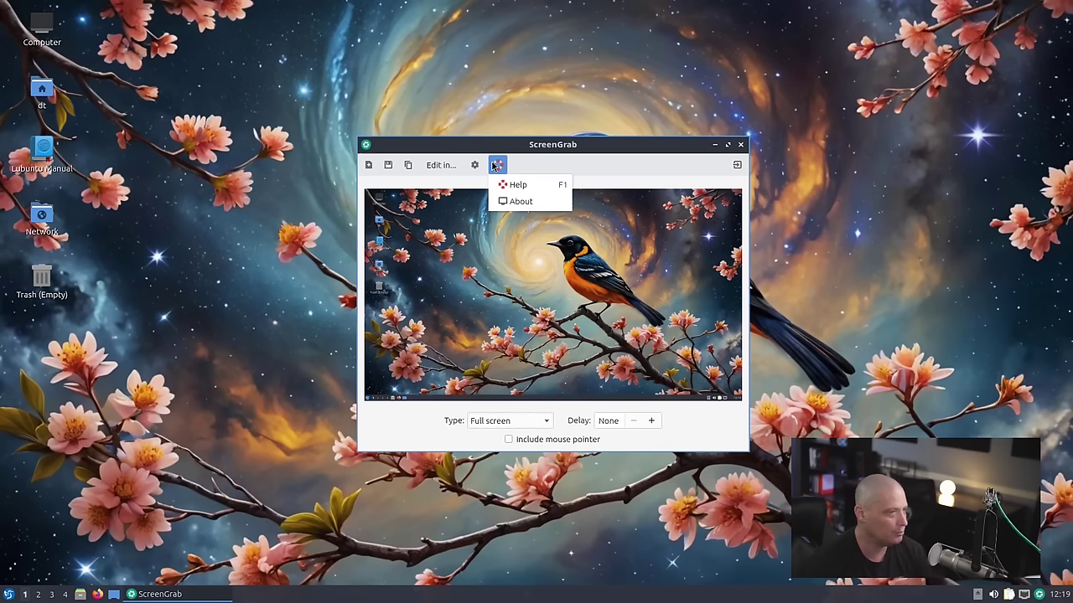
left_click(524, 201)
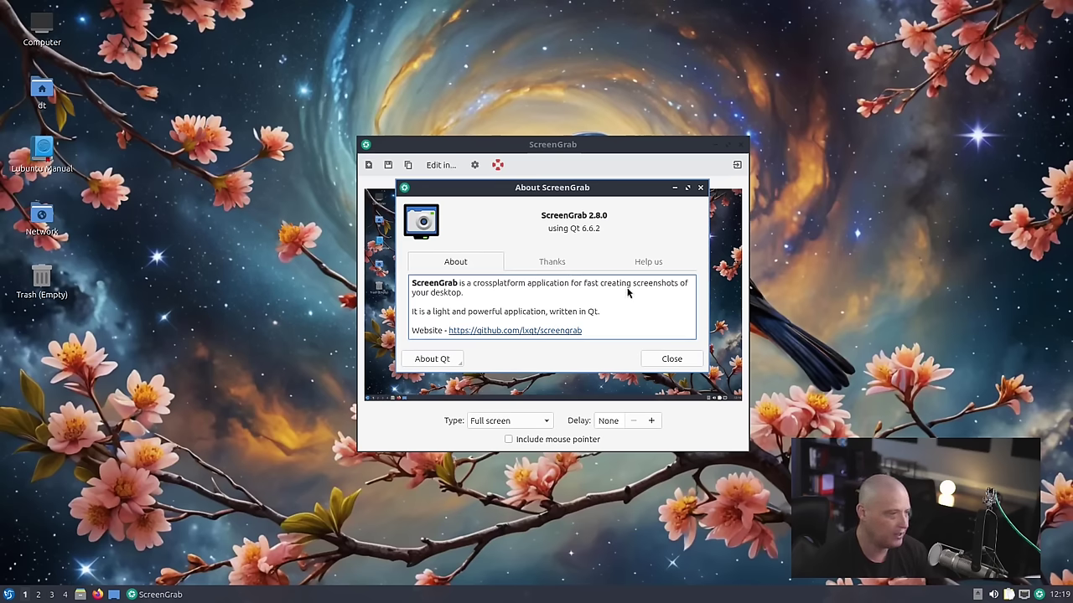
left_click(700, 188)
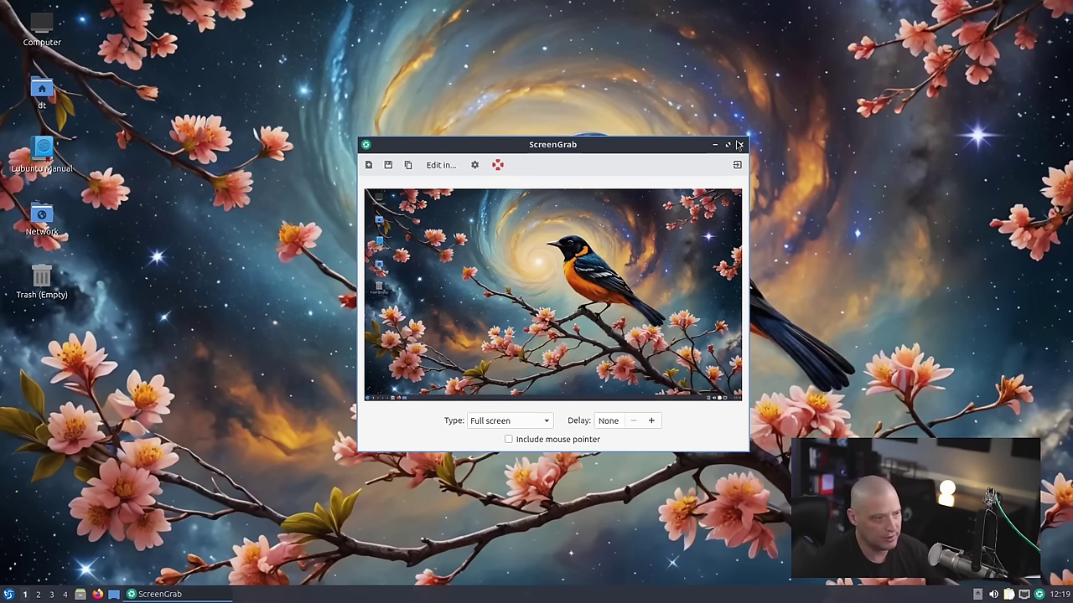
left_click(741, 145)
- Launch Skanlite, cancel its scanner search, and show the menu's Internet submenu
left_click(9, 594)
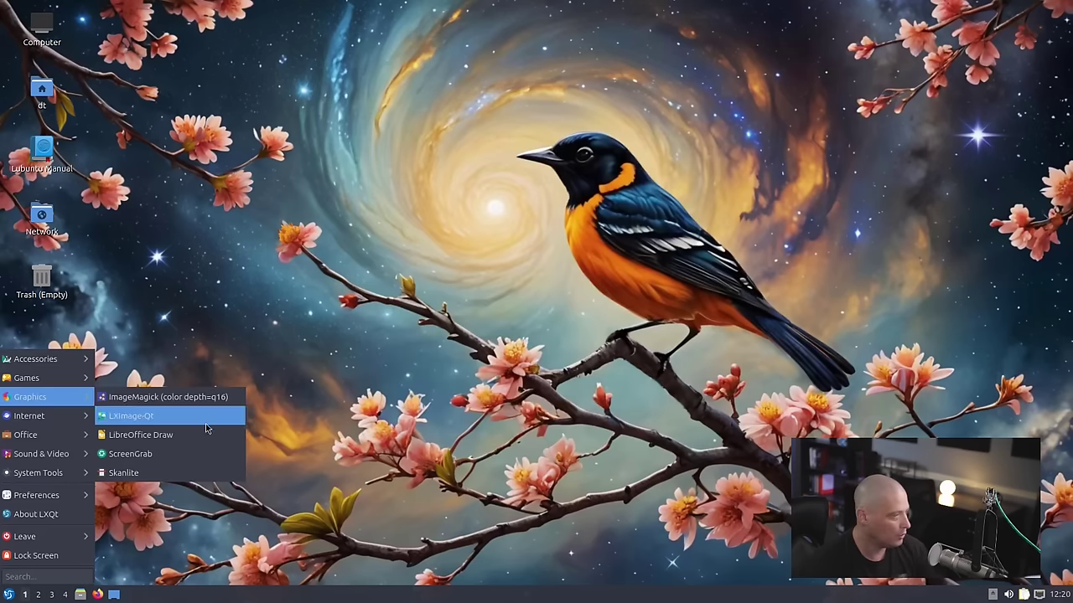
left_click(168, 473)
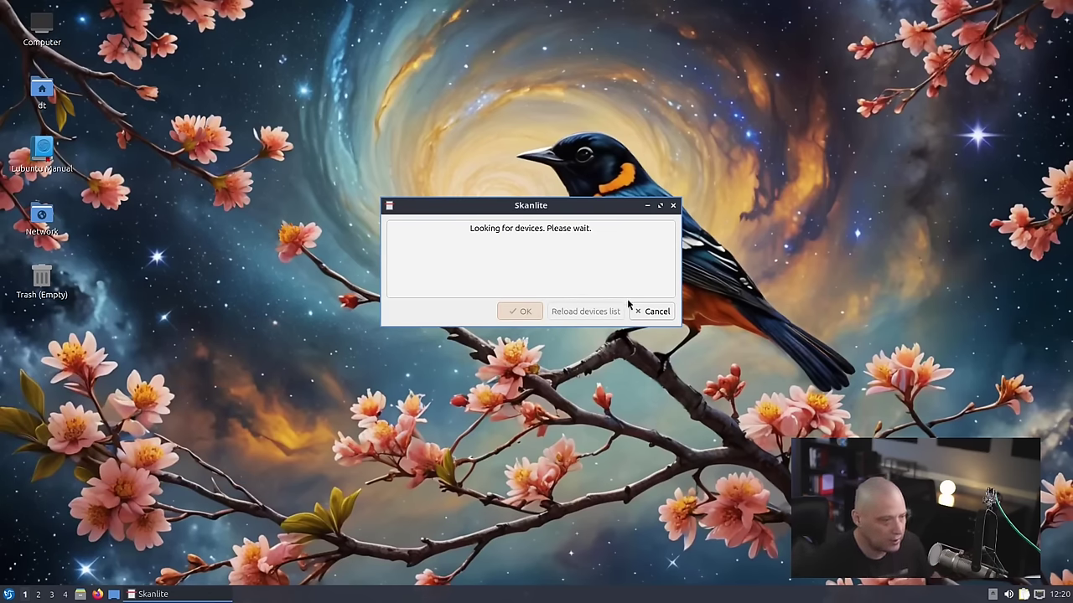
left_click(653, 311)
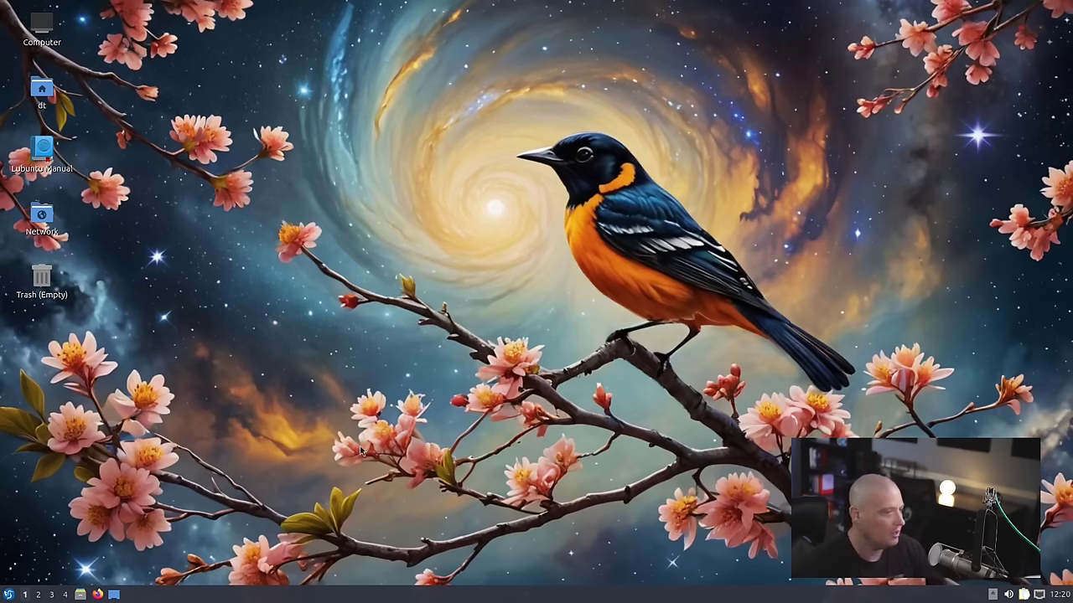
left_click(9, 595)
mouse_move(23, 400)
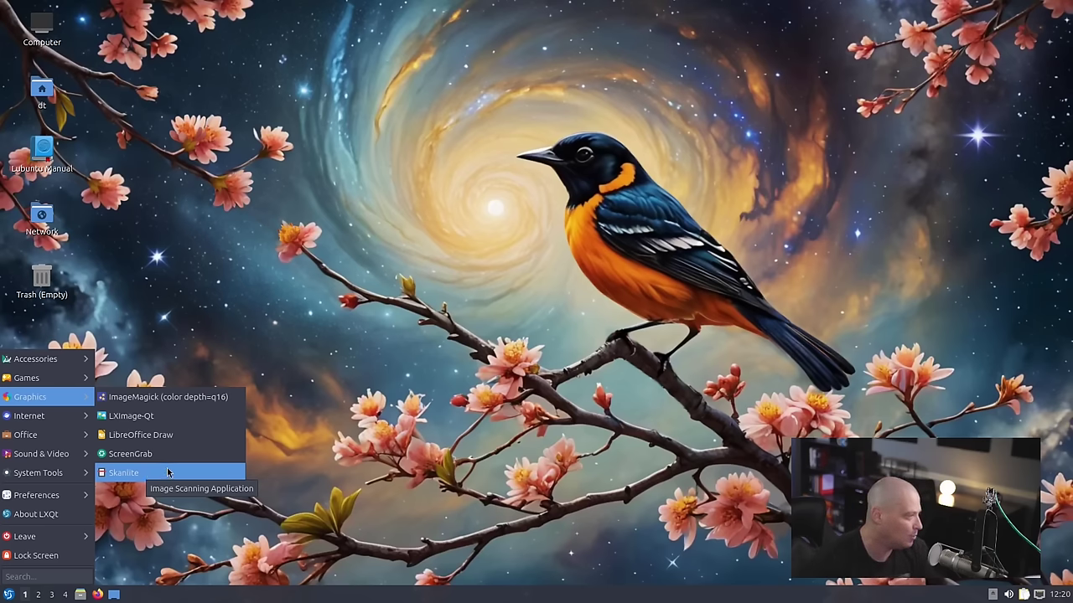
- Check Firefox's version (131.0, 64-bit) in About Firefox, then close the browser
mouse_move(56, 423)
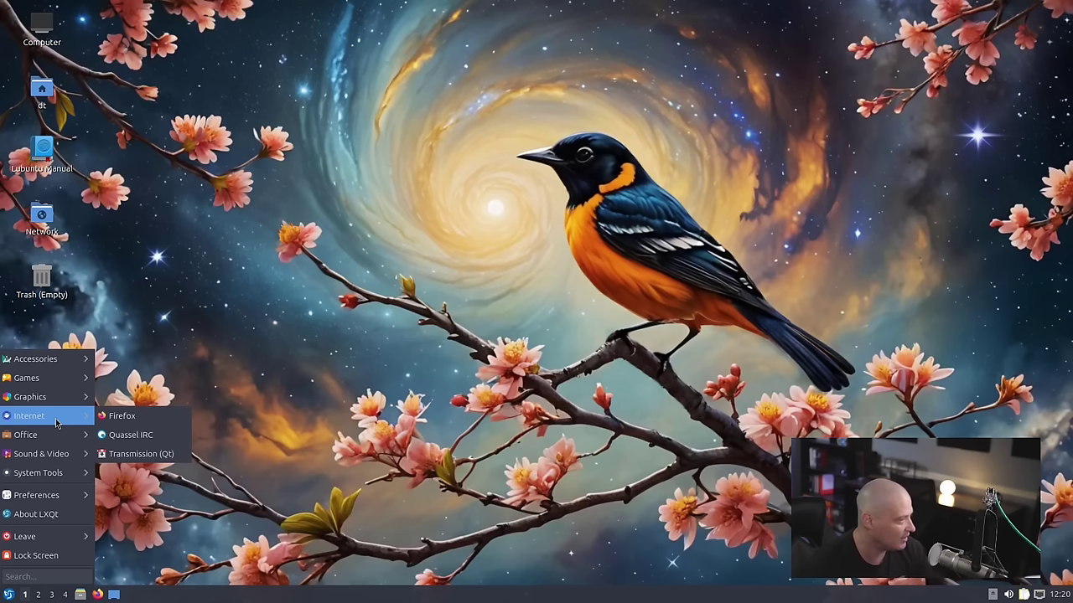
left_click(167, 425)
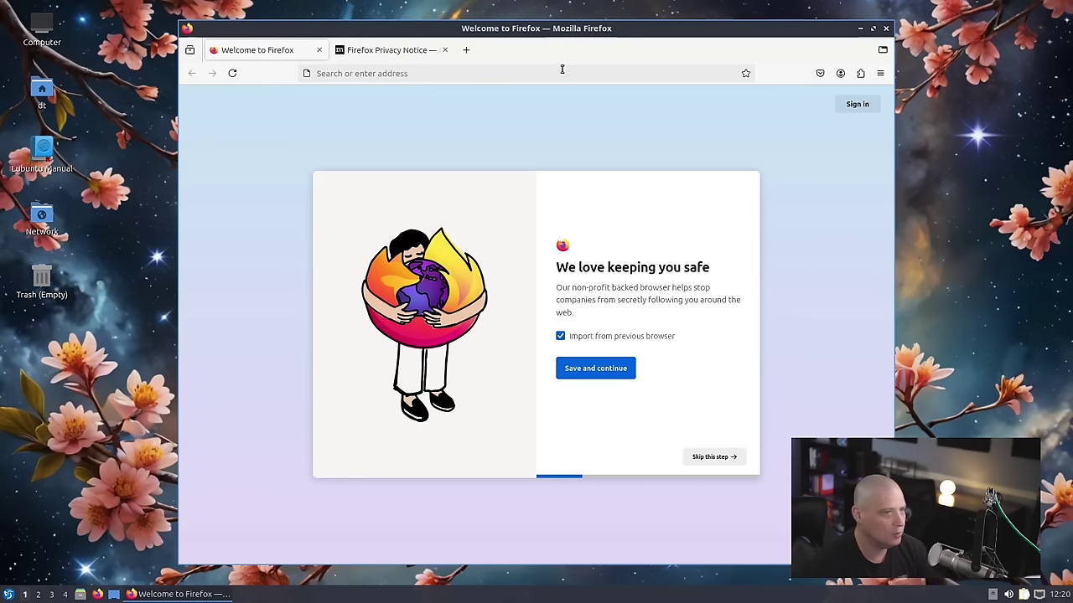
left_click(881, 75)
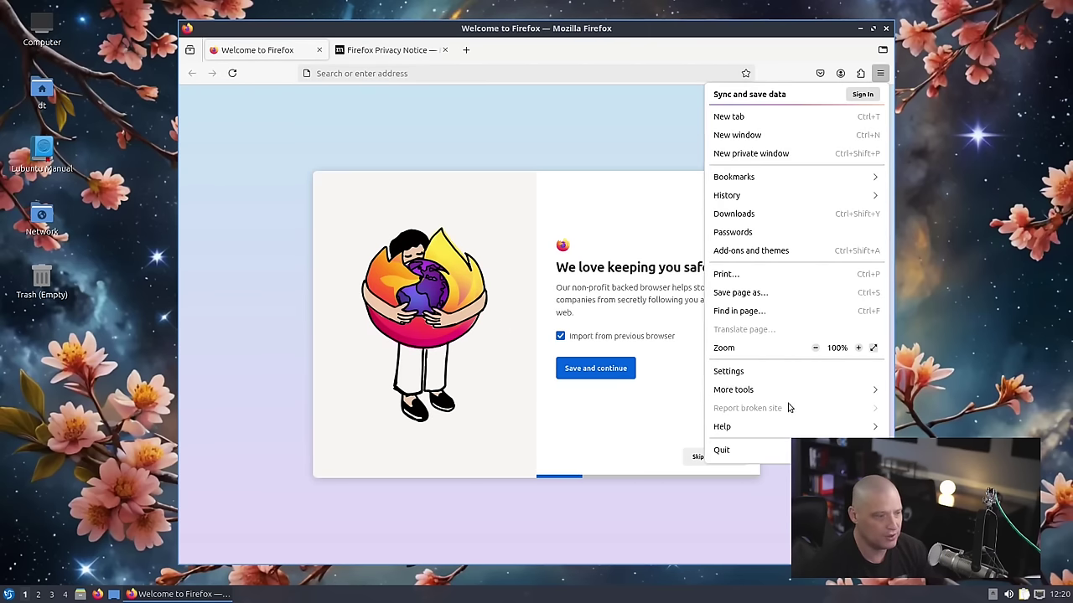
left_click(771, 431)
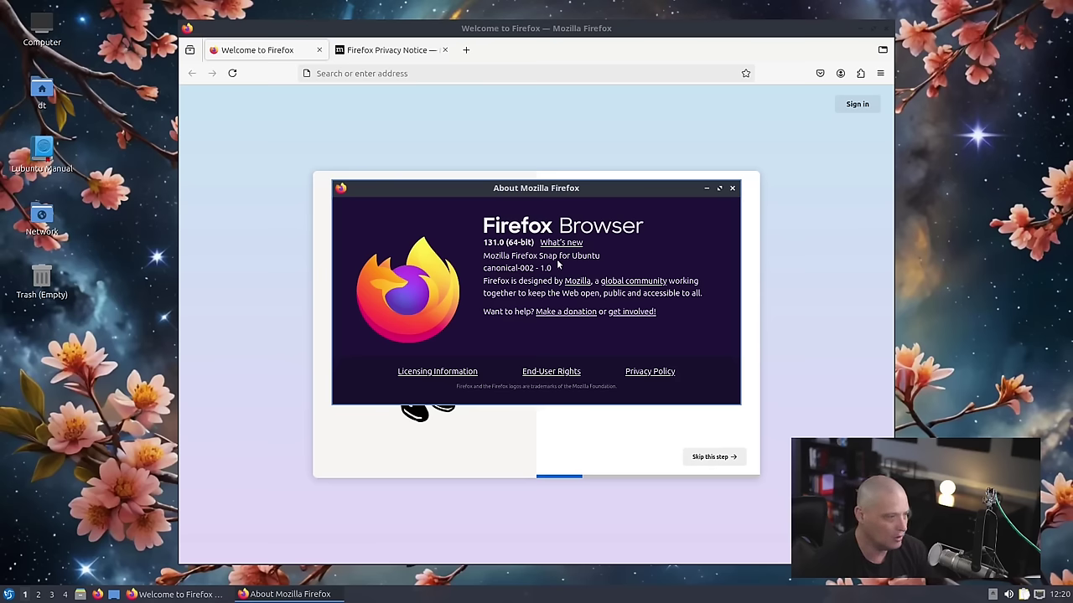
left_click(732, 188)
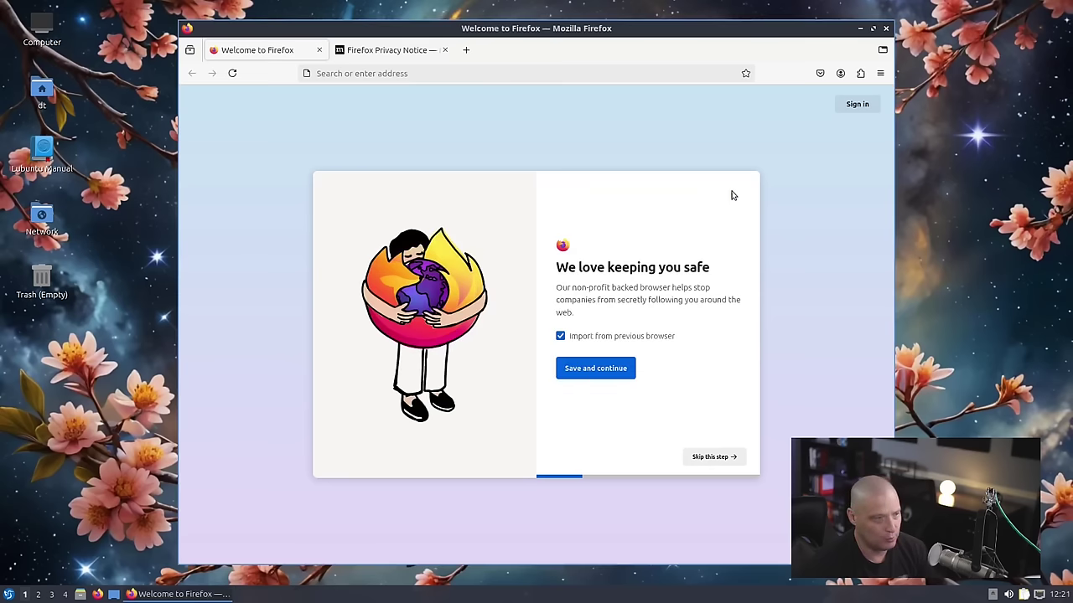
left_click(886, 29)
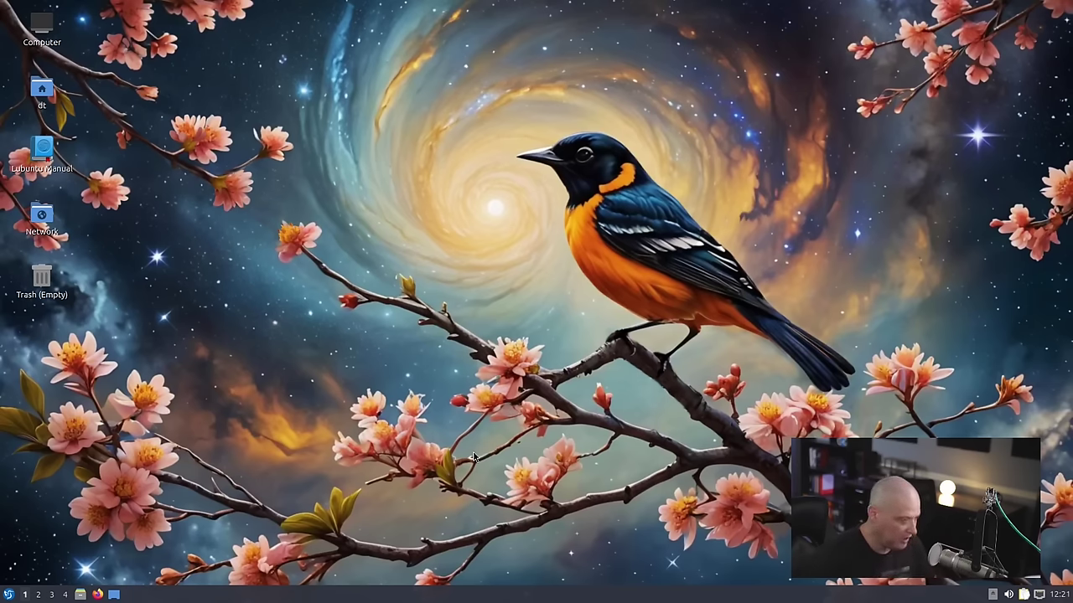
- Open QTerminal with enlarged text and view its About version information
key("ctrl+alt+t")
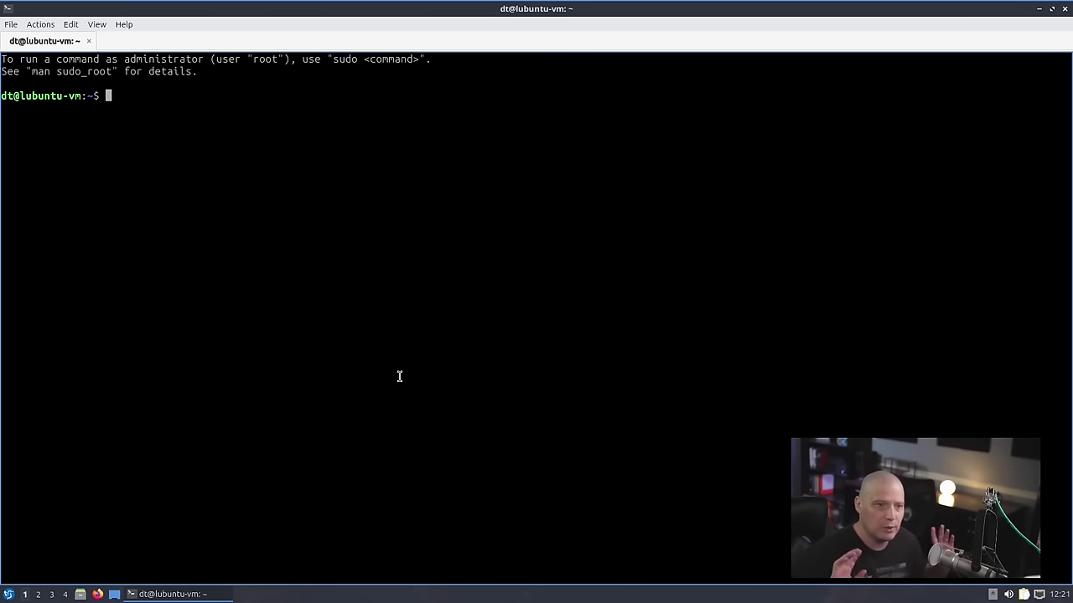
type("=")
key("ctrl+plus")
key("ctrl+plus")
key("ctrl+plus")
key("BackSpace")
left_click(124, 23)
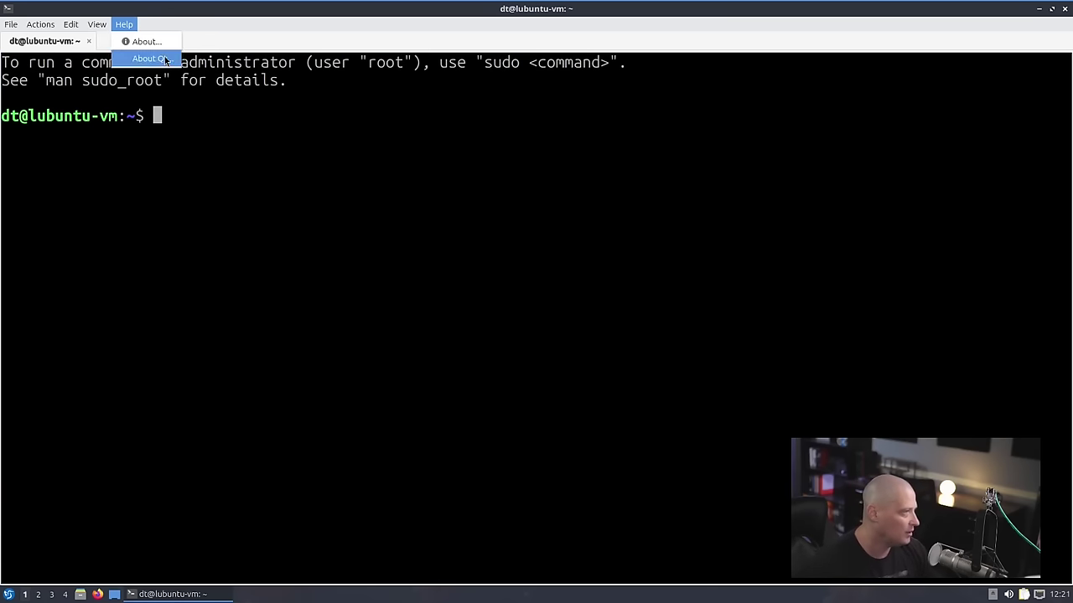
left_click(150, 42)
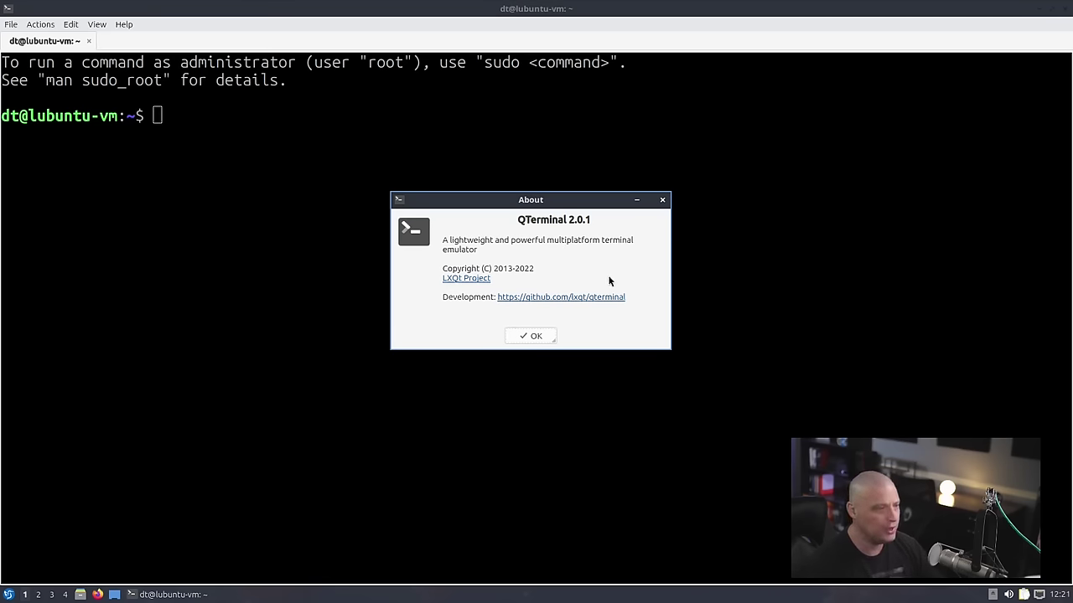
left_click(662, 201)
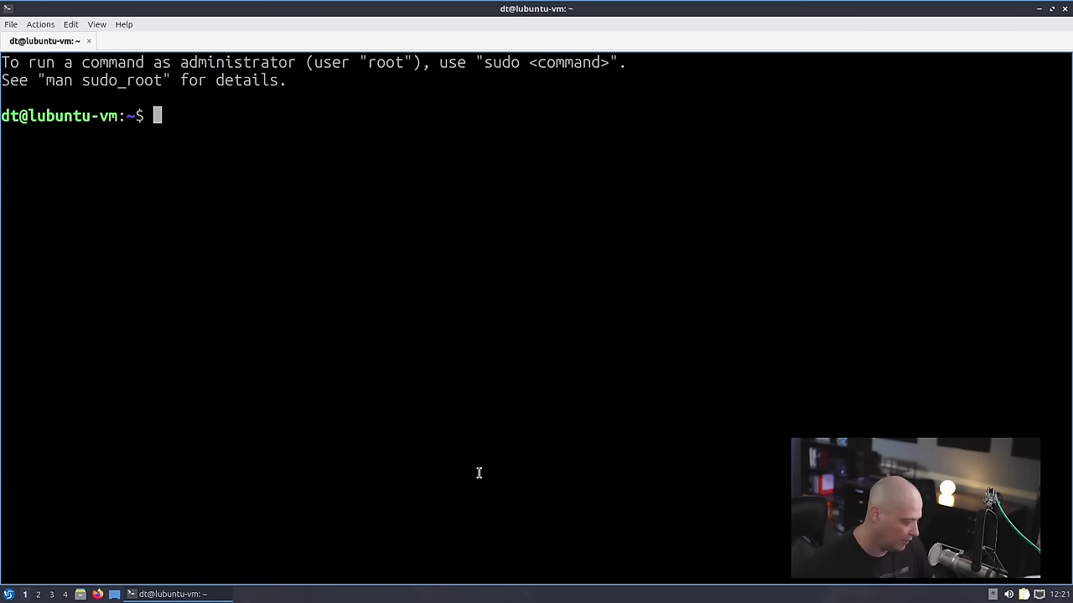
- Run uname -r (6.11.0-8-generic) and snap list, highlighting the firefox entry
type("uname -r")
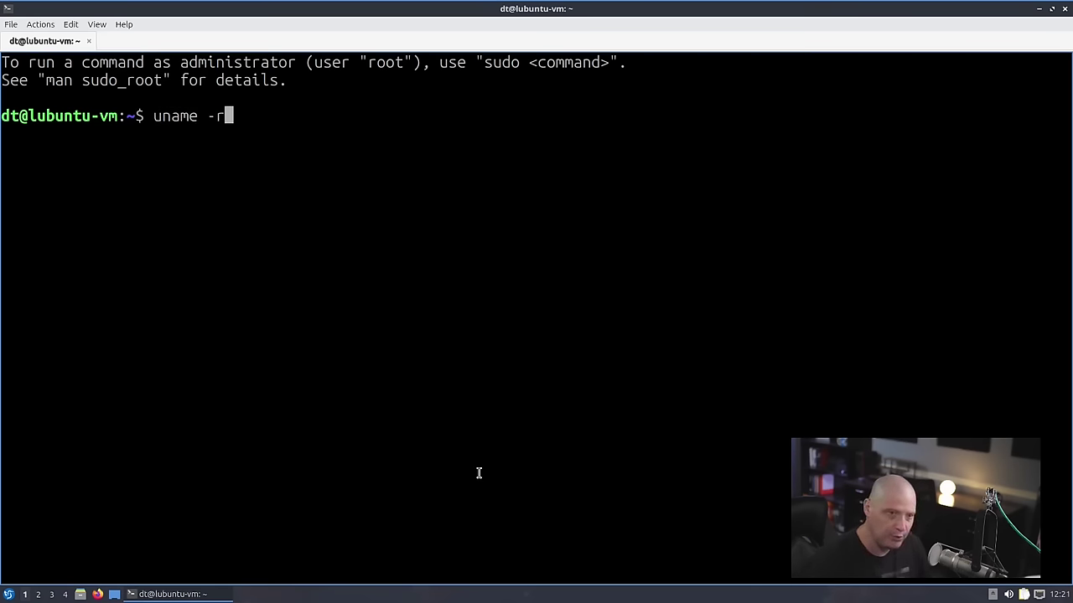
key("Return")
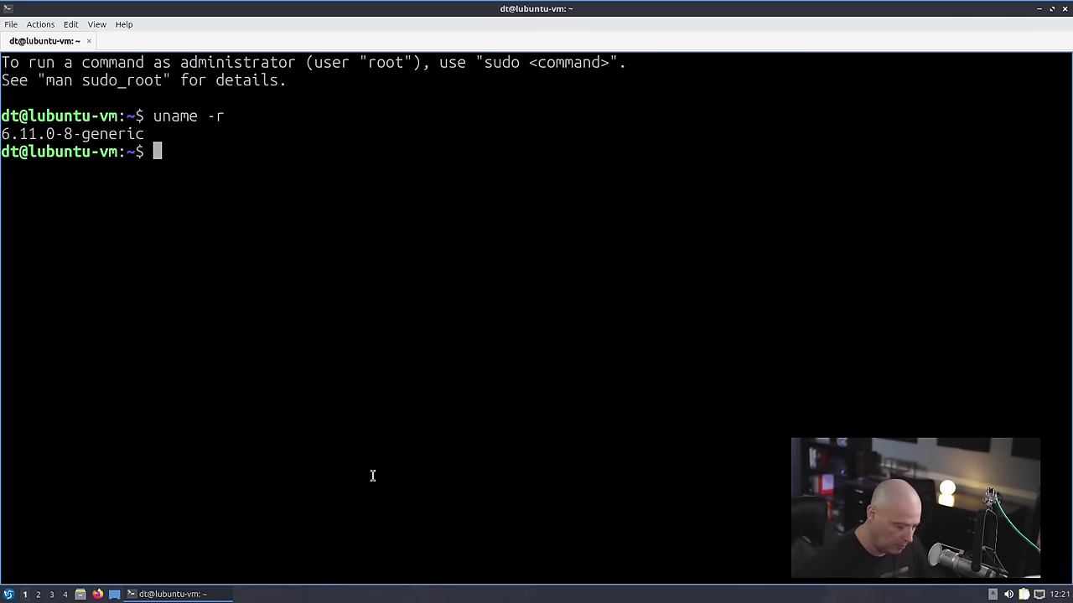
type("snap list")
key("Return")
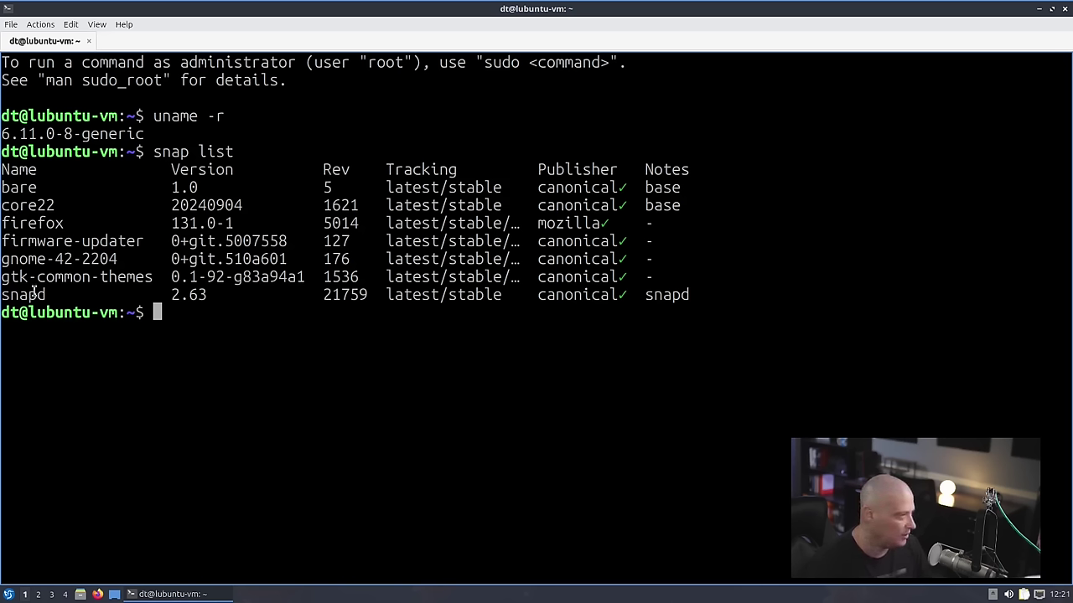
double_click(35, 224)
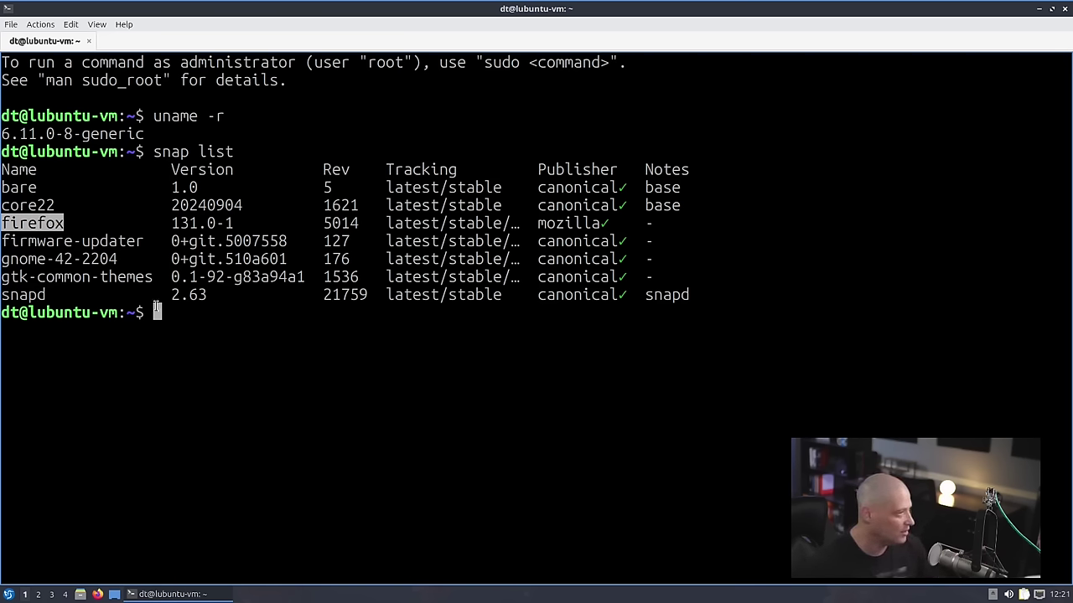
- Run 'whereis pipewire' and highlight the /usr/bin/pipewire path
left_click(212, 319)
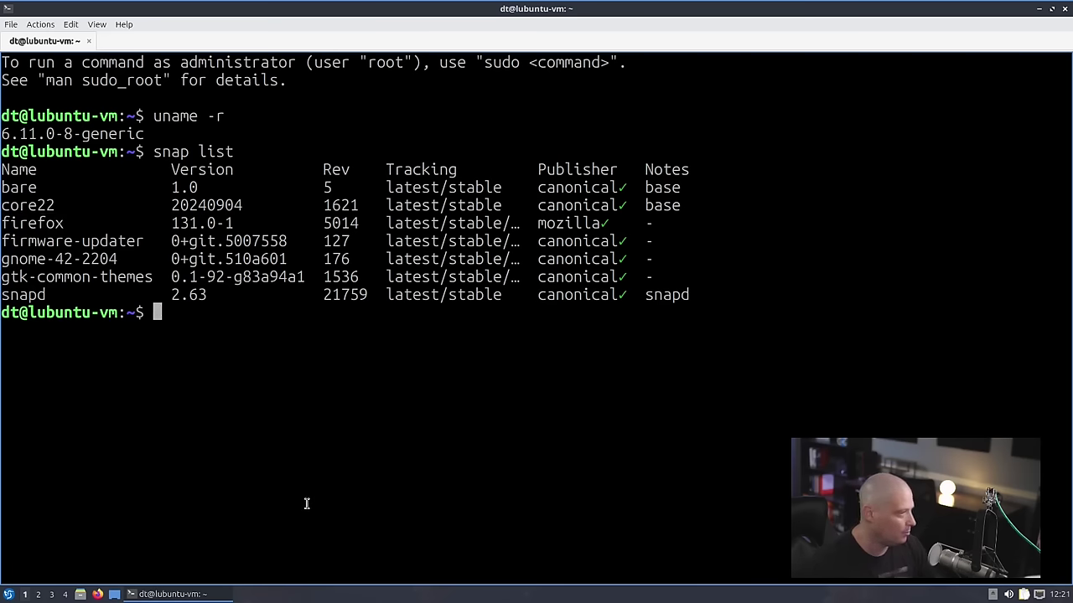
type("whereis pipewire")
key("Return")
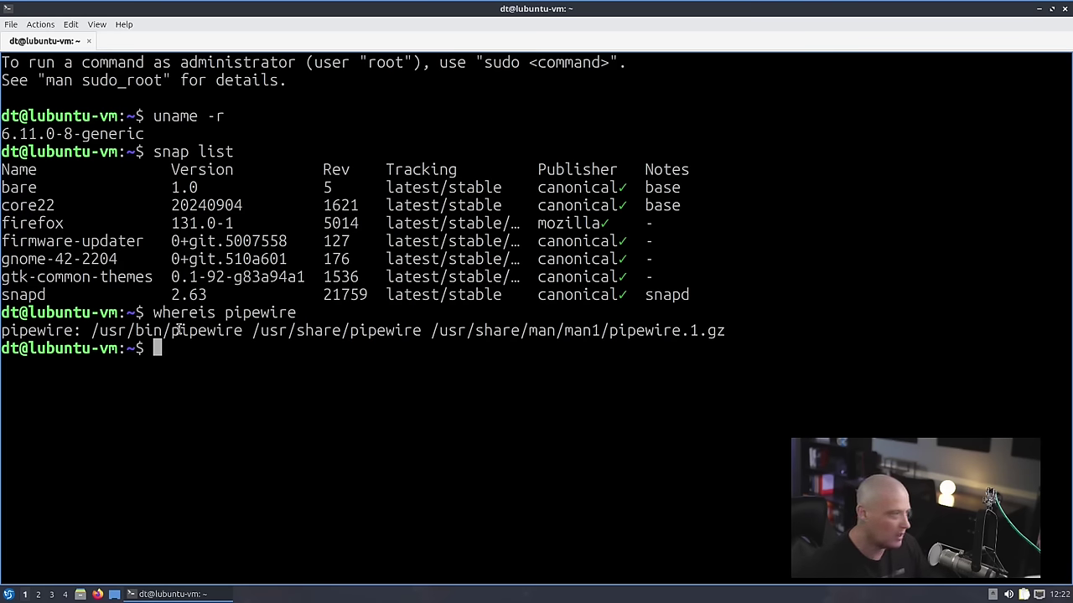
left_click_drag(92, 330, 243, 330)
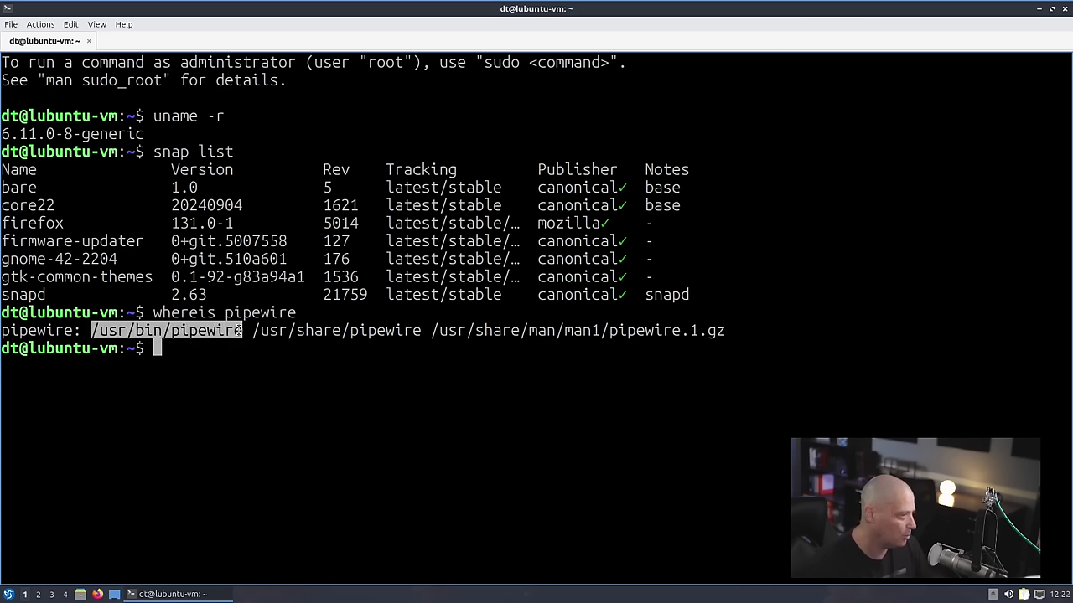
left_click(248, 410)
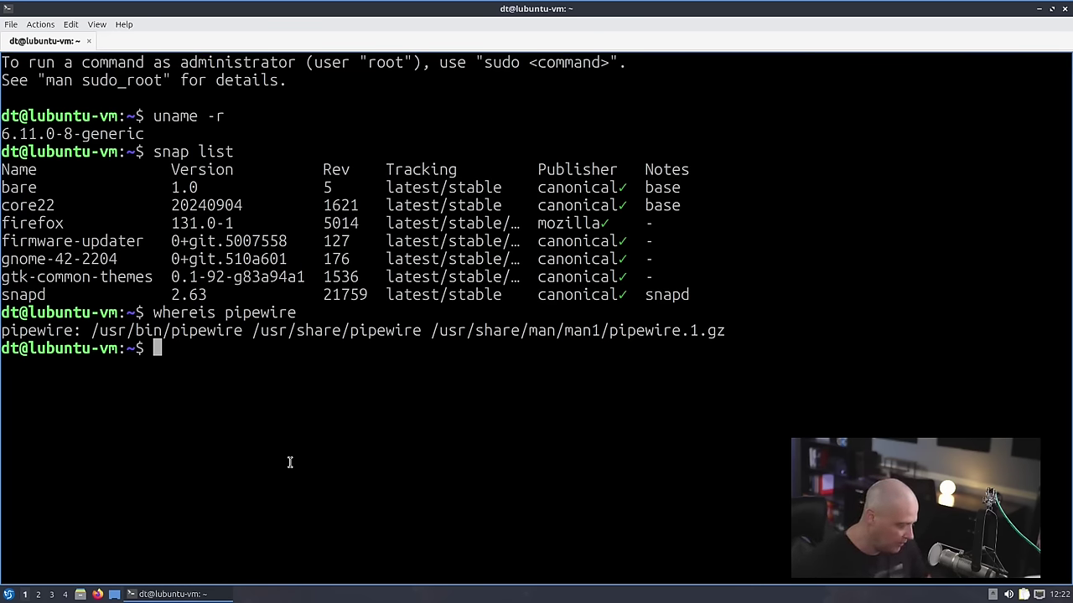
- Run 'echo $XDG_SESSION_TYPE' to confirm the session type is x11
type("echo $")
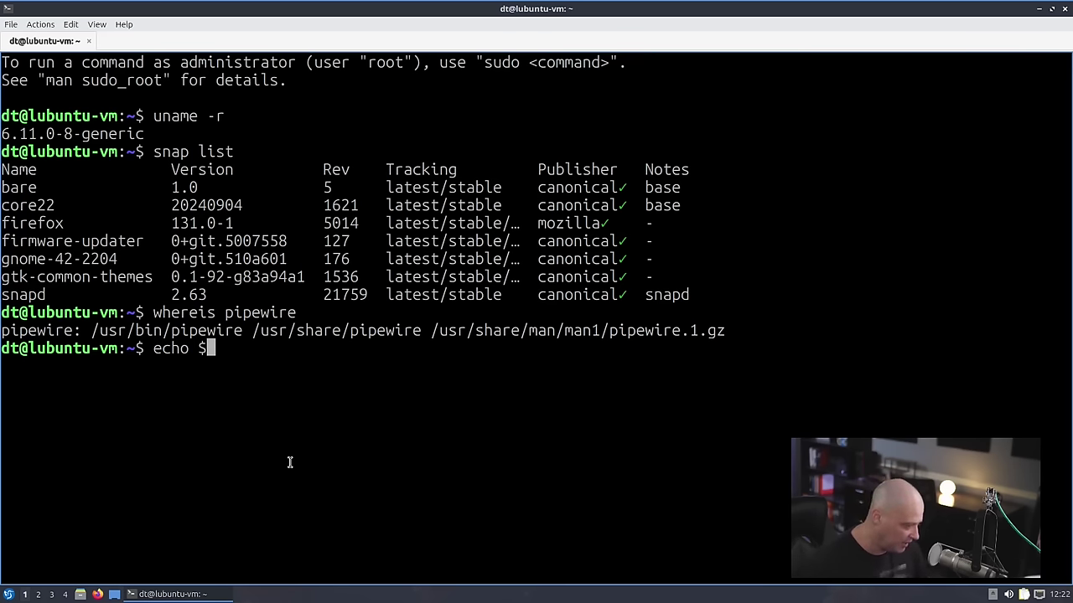
type("XDG_SESSION_TYPE")
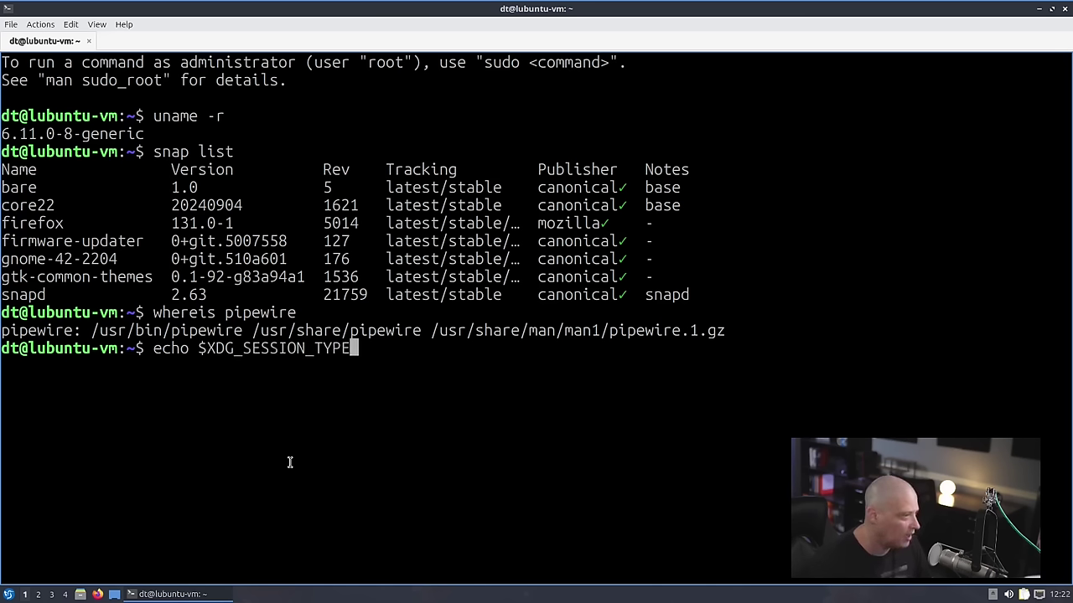
key("Return")
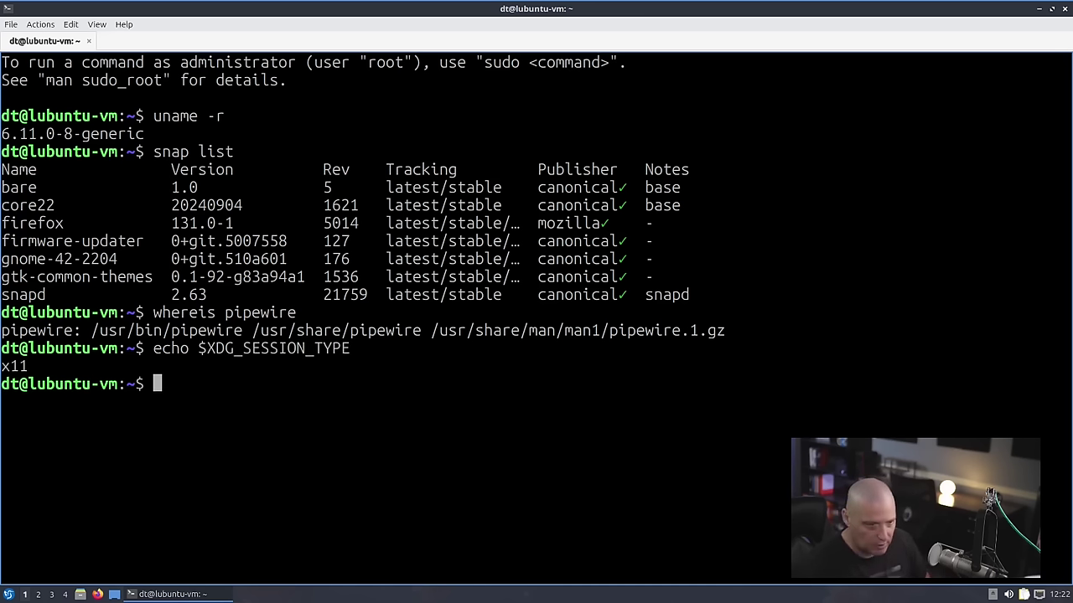
left_click_drag(35, 367, 1, 367)
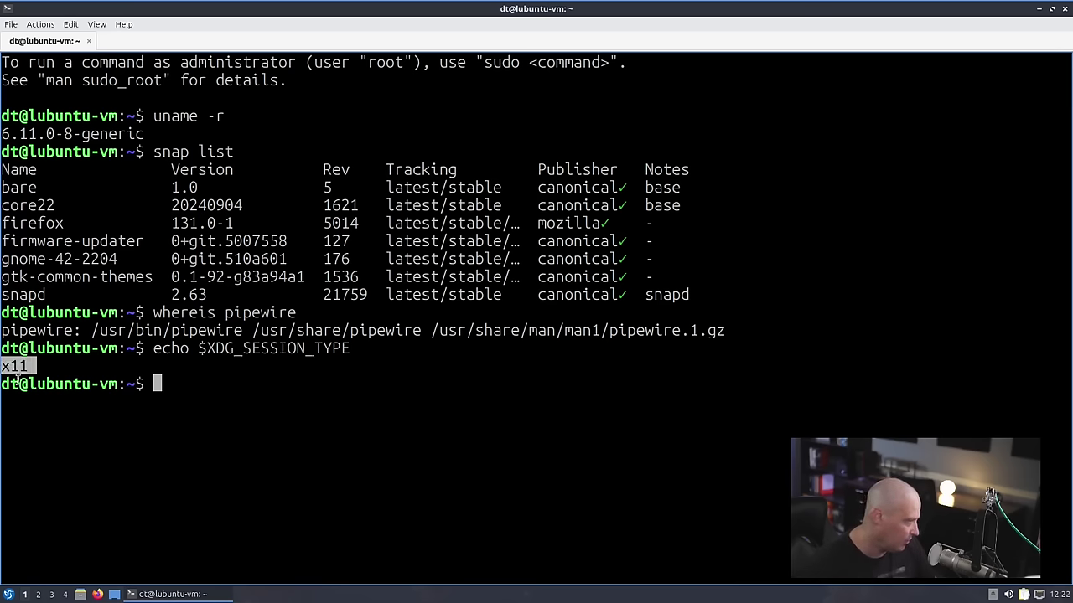
left_click(64, 384)
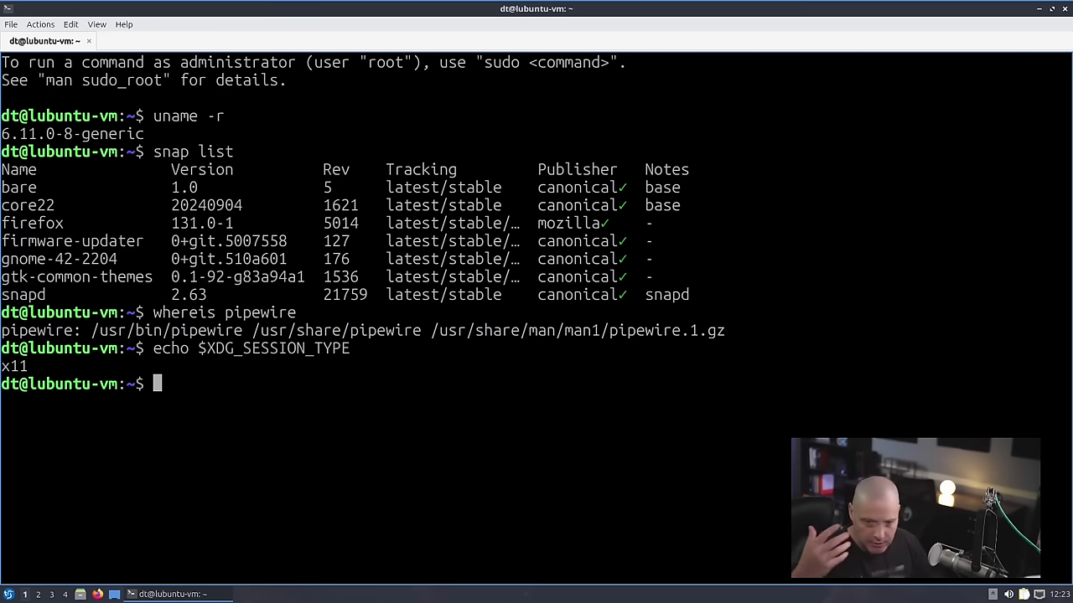
- List all installed apt packages with 'apt list -i'
type("apt list ")
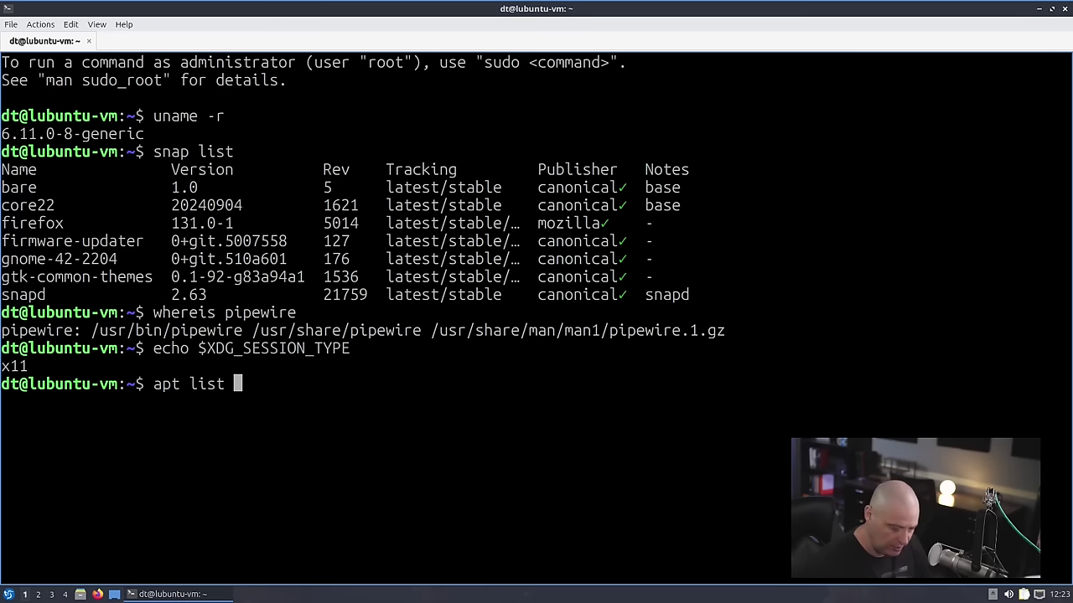
type("--installed")
key("BackSpace")
key("BackSpace")
type("ed")
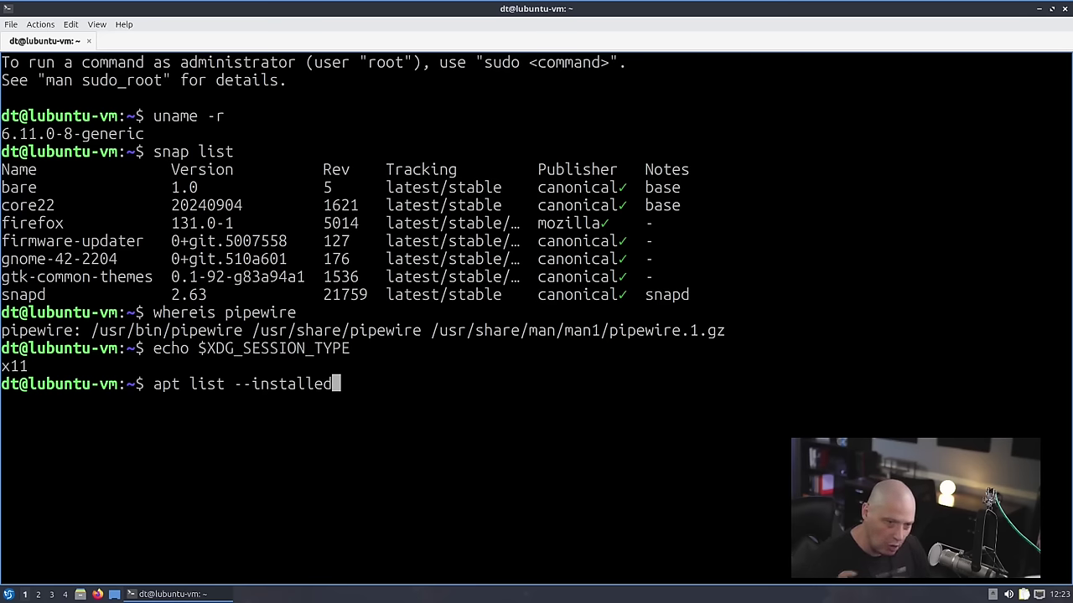
key("BackSpace")
key("BackSpace")
key("BackSpace")
key("BackSpace")
key("BackSpace")
key("BackSpace")
key("BackSpace")
key("BackSpace")
key("BackSpace")
key("BackSpace")
key("BackSpace")
key("BackSpace")
key("BackSpace")
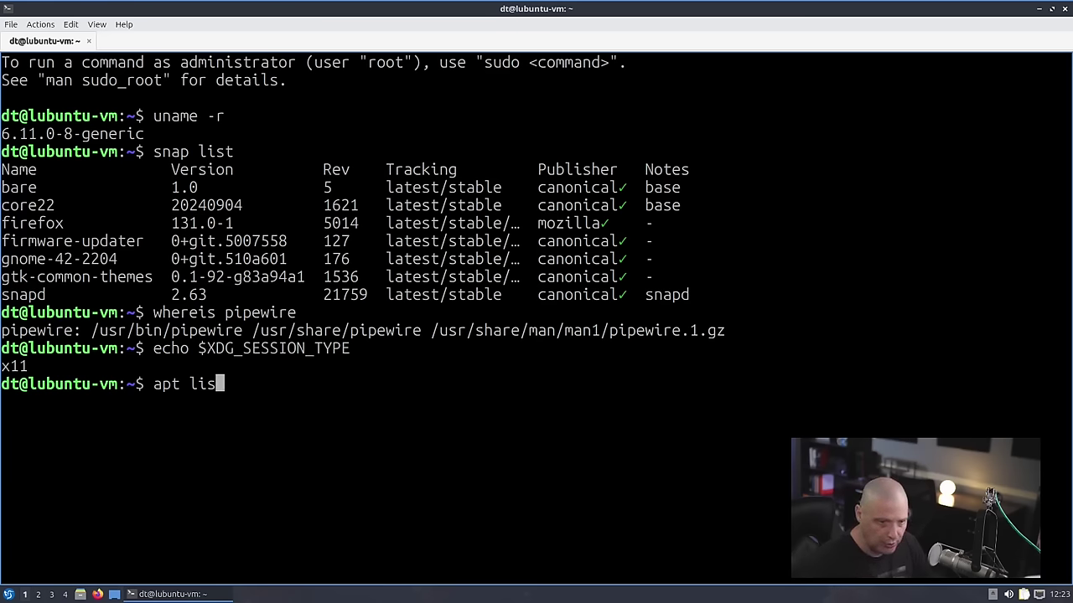
type("t -")
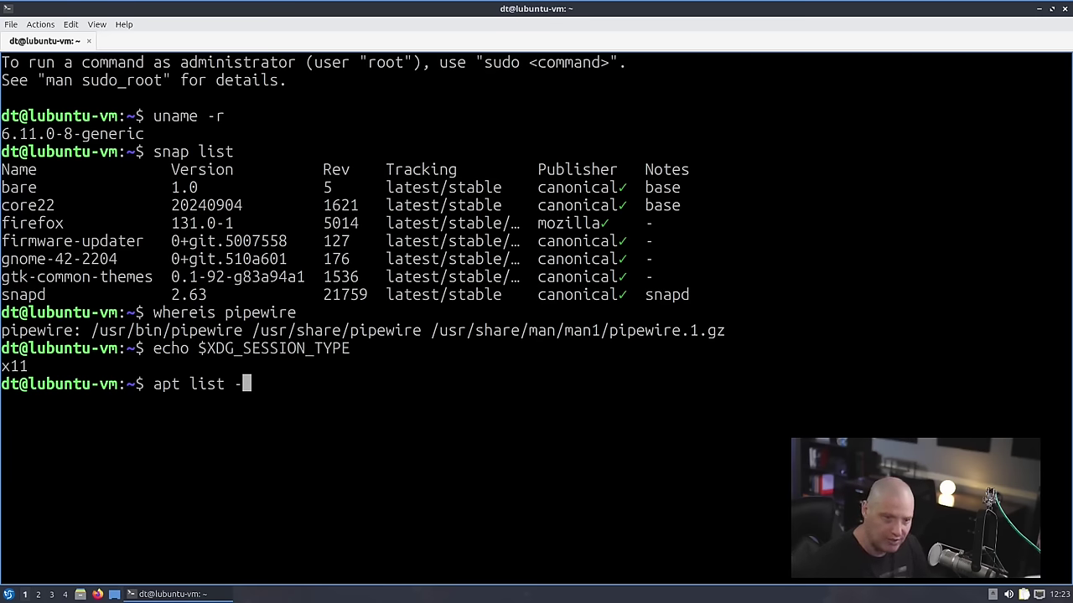
type("i")
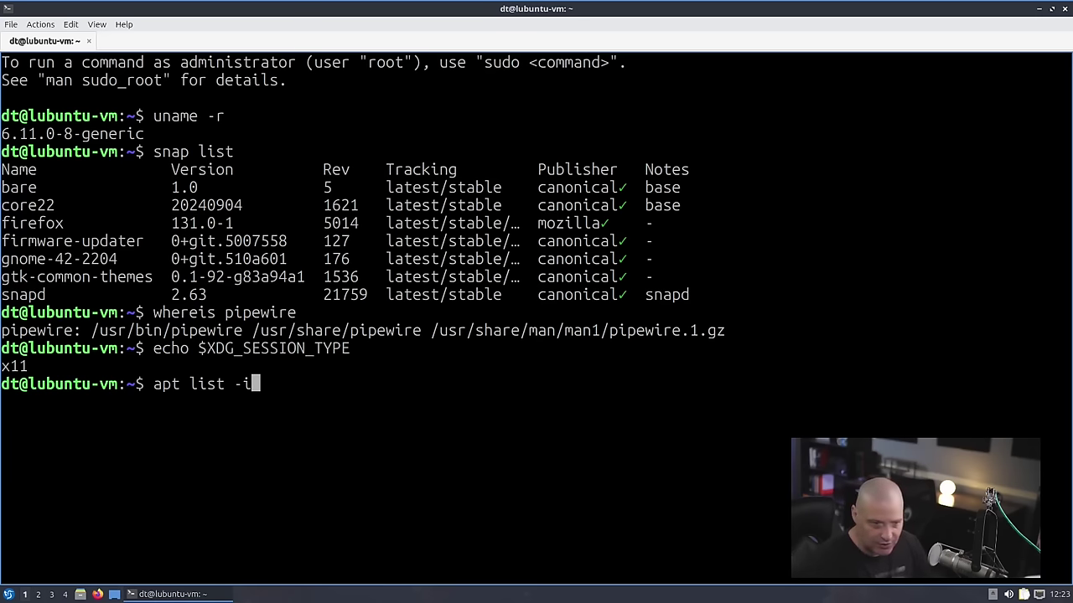
key("Return")
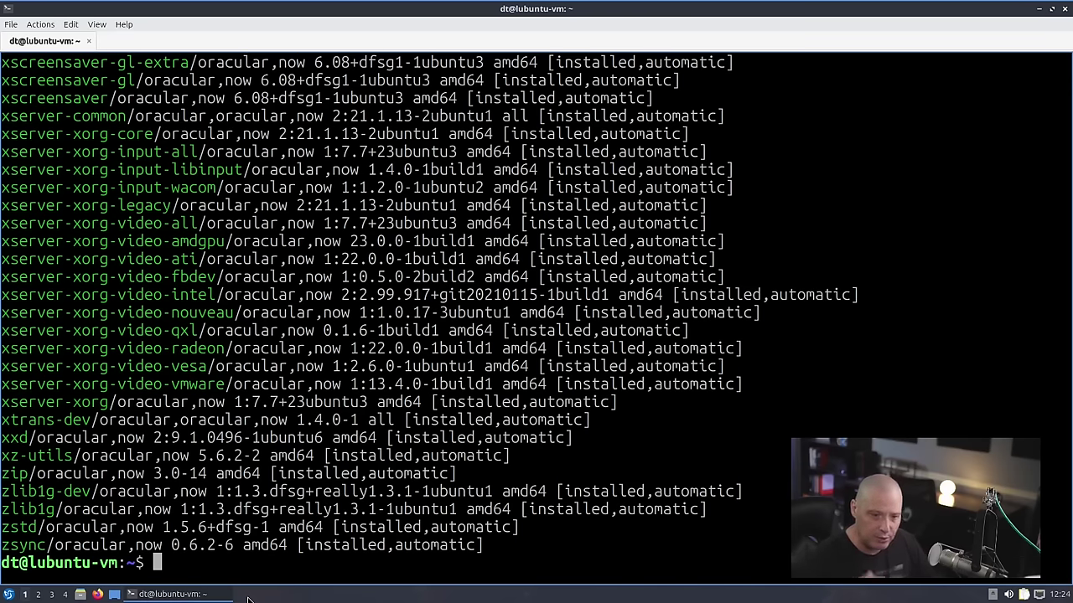
- Count installed packages with 'apt list -i | wc -l' (2111), then type exit
type("apt list -i")
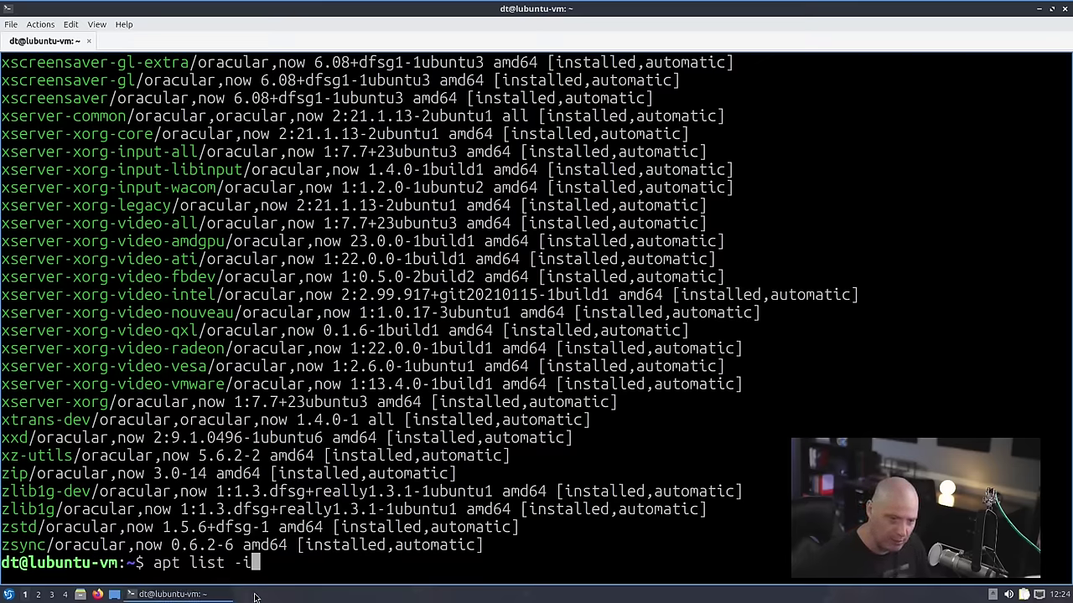
type("| ")
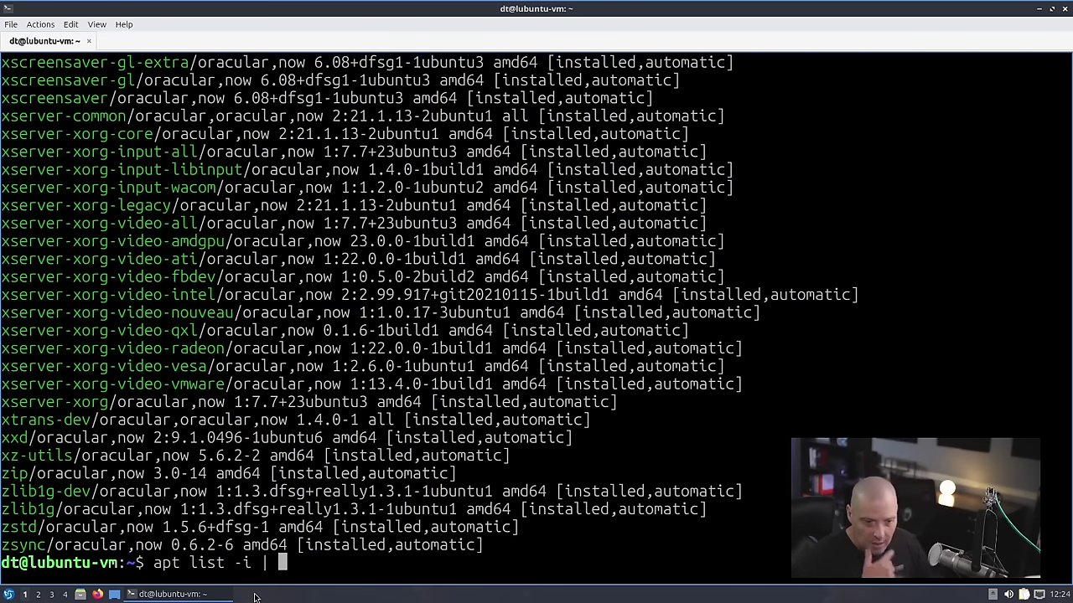
type("wc ")
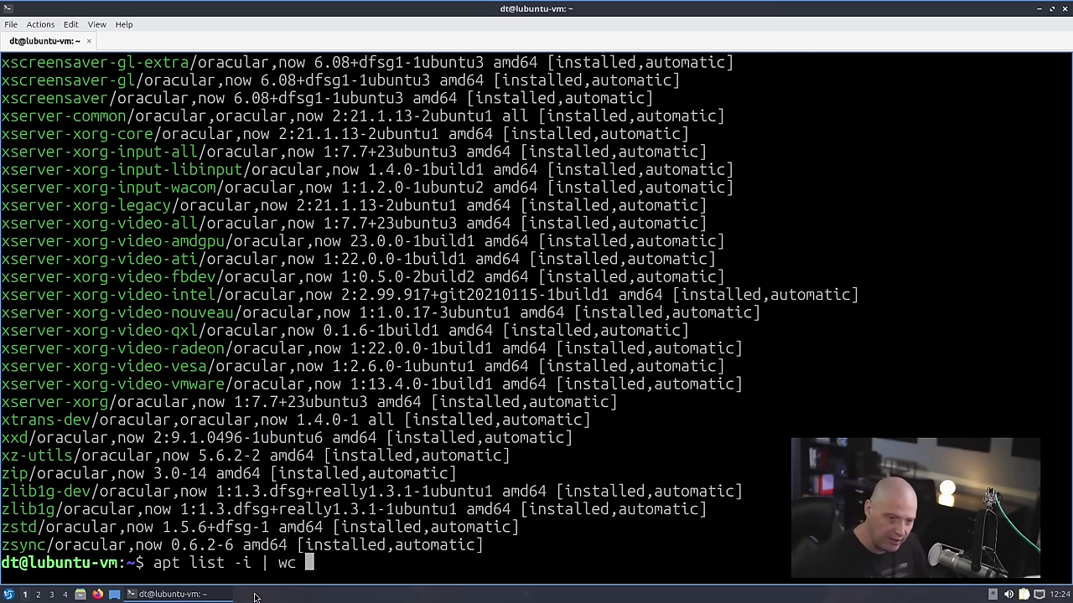
type("-")
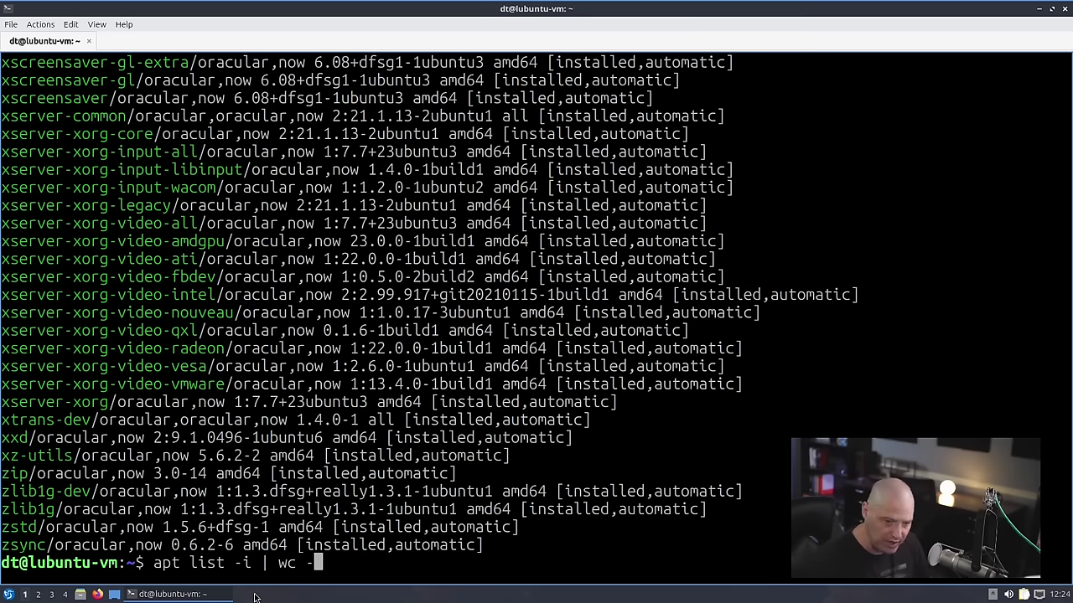
type("l")
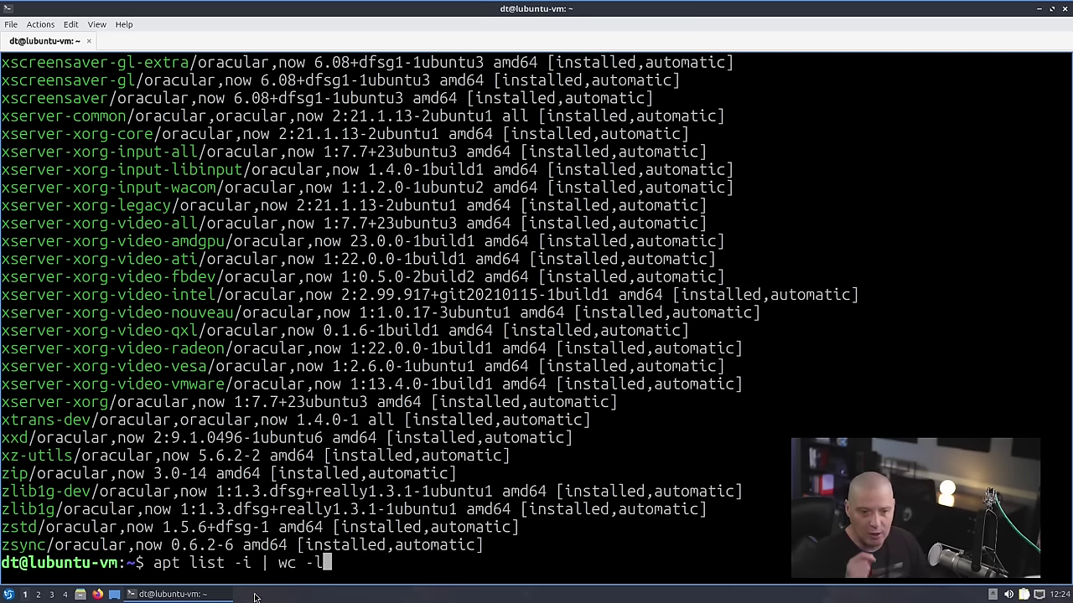
key("Return")
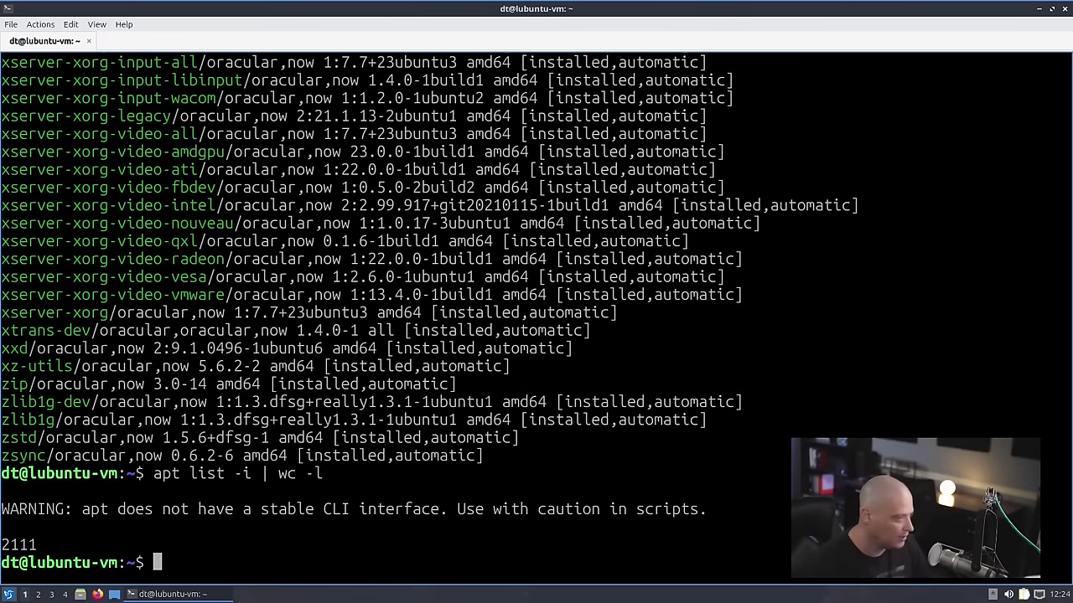
double_click(27, 543)
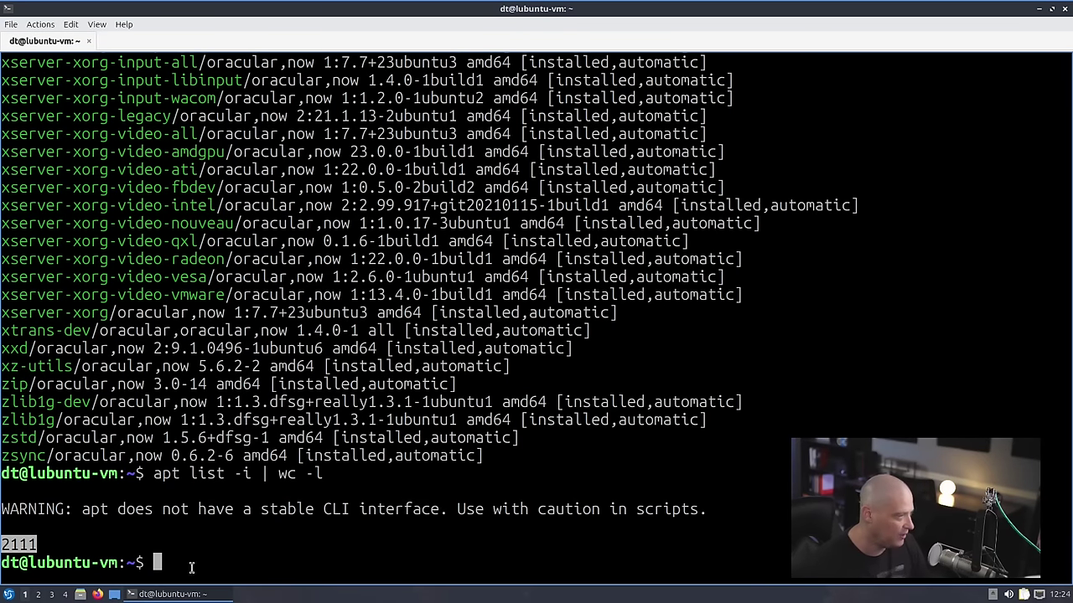
left_click(241, 574)
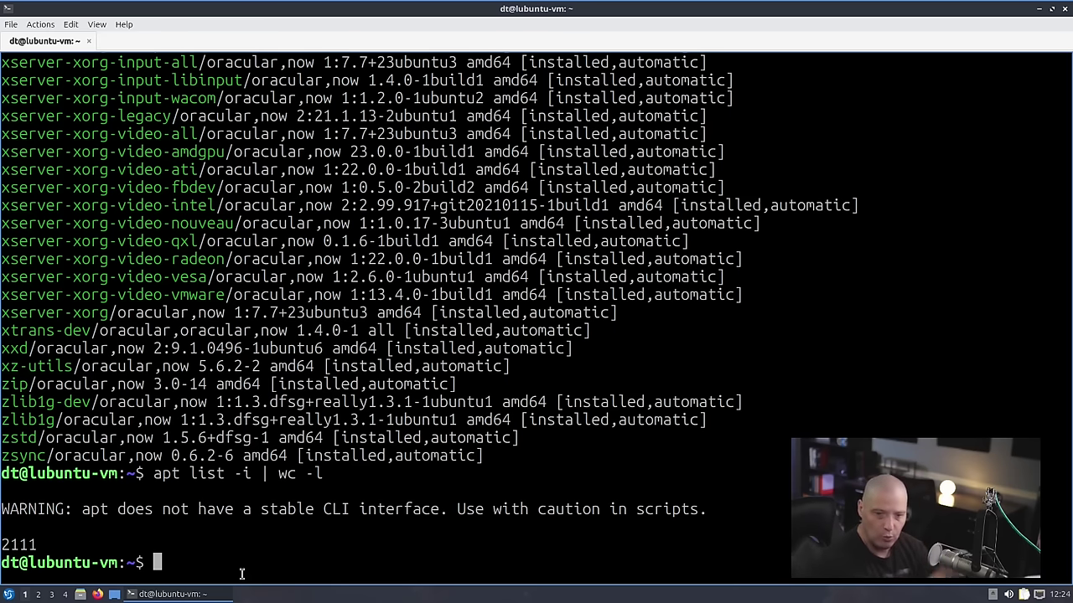
type("exit")
key("Return")
left_click(9, 594)
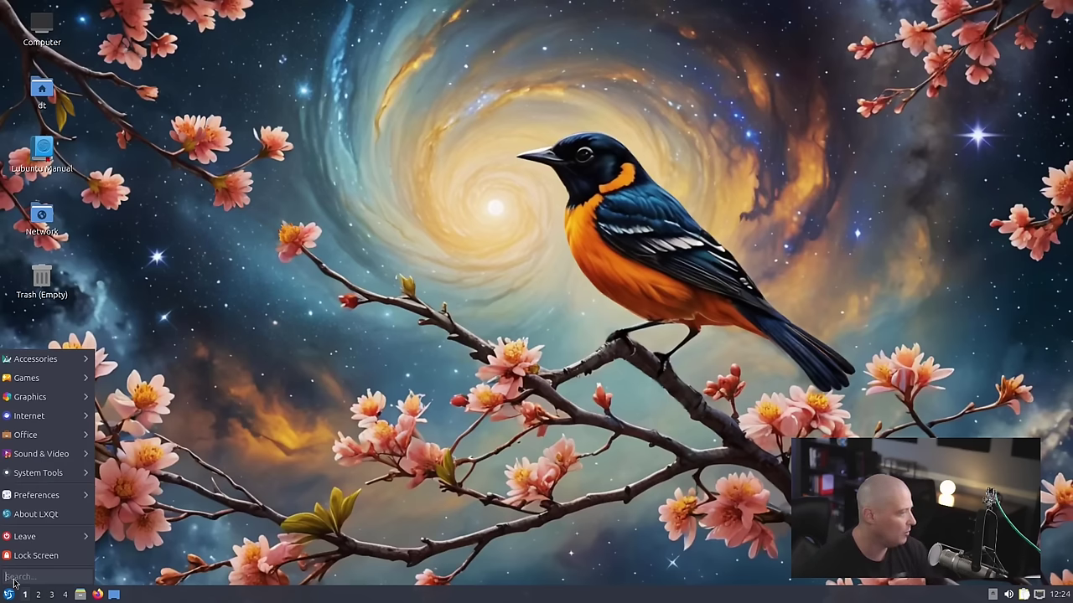
mouse_move(47, 440)
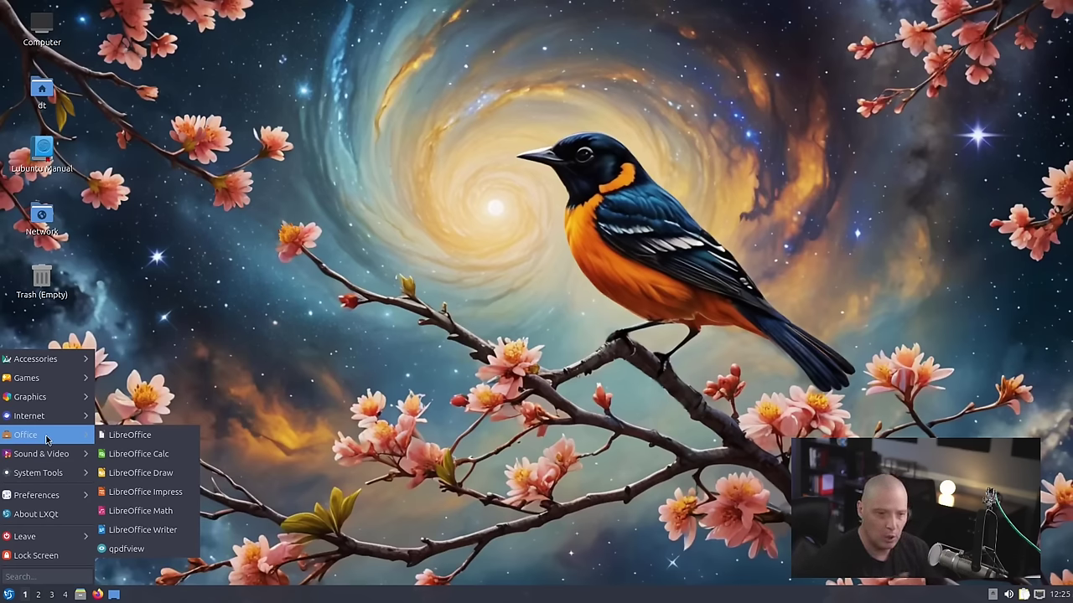
left_click(178, 455)
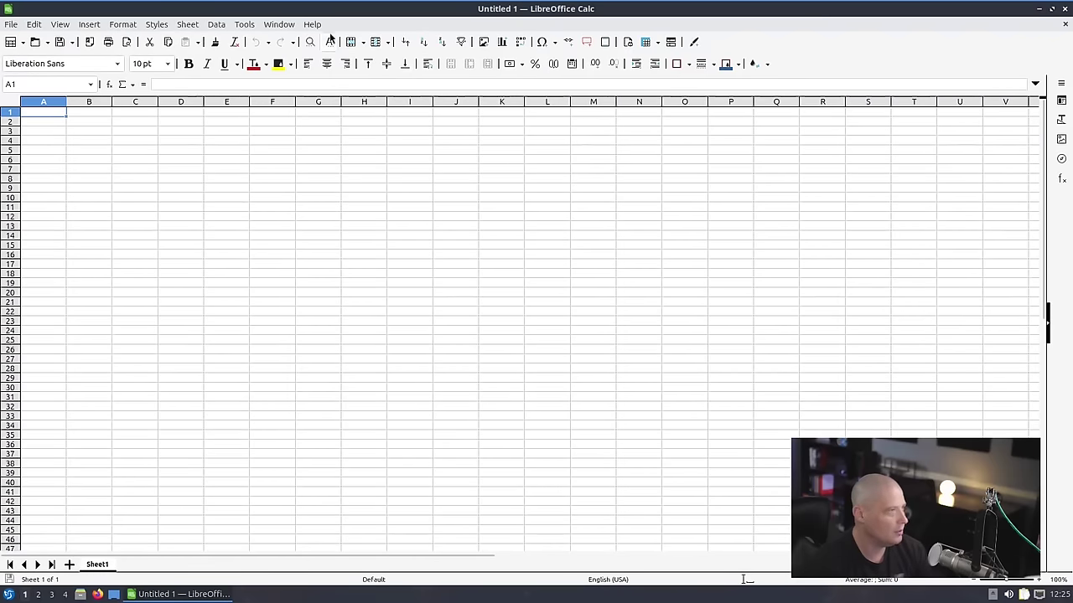
left_click(312, 24)
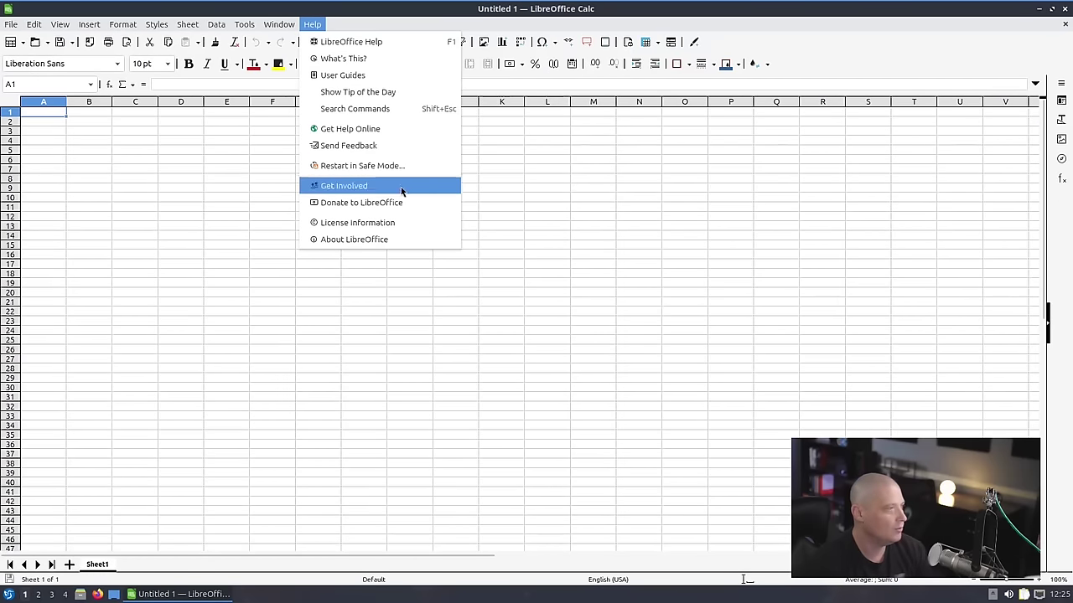
left_click(391, 239)
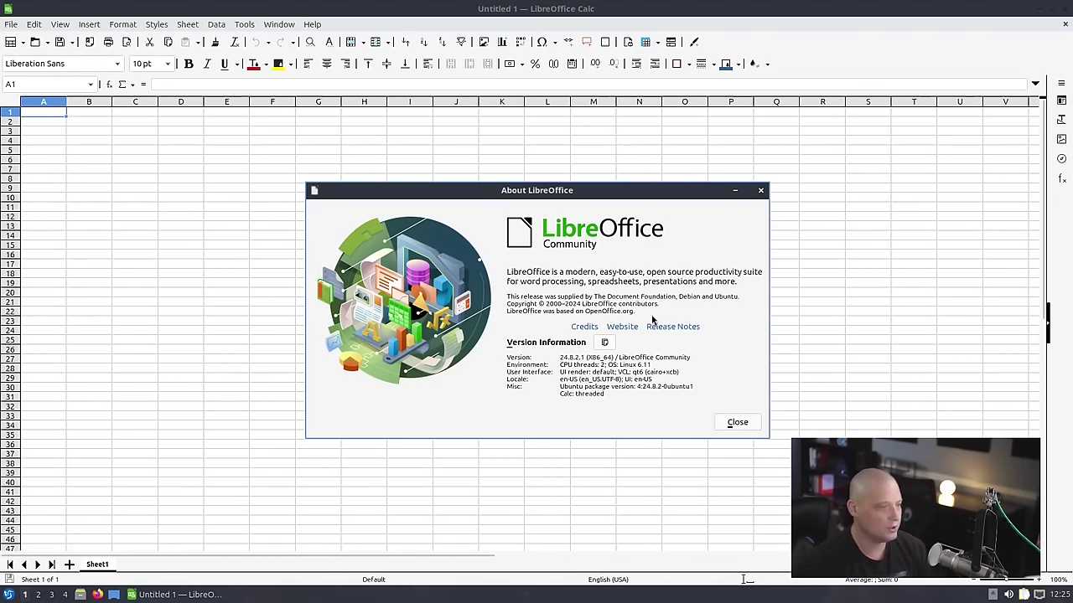
left_click(760, 190)
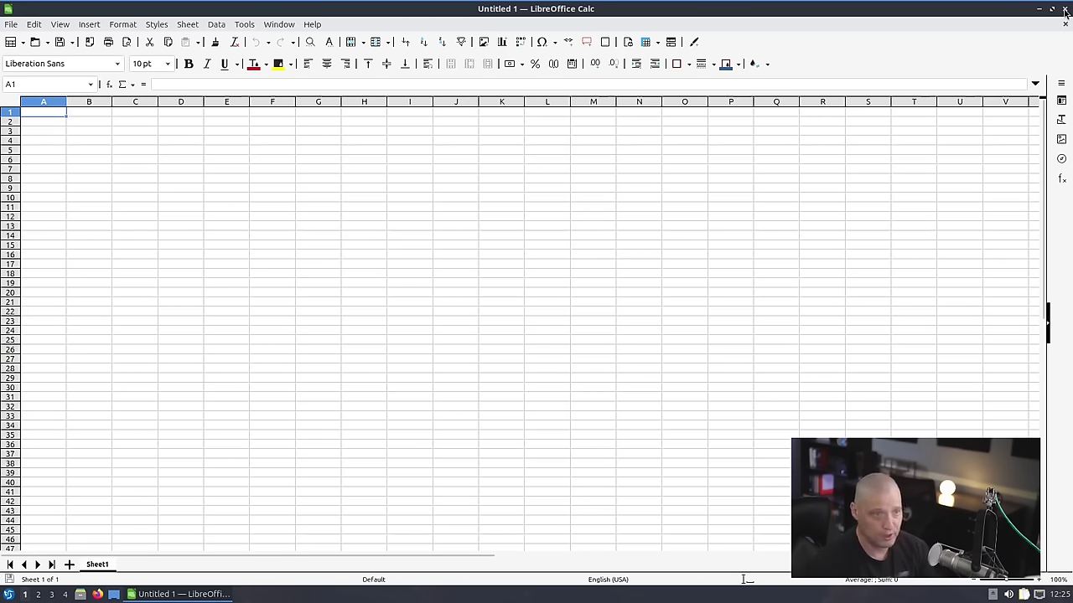
left_click(1066, 9)
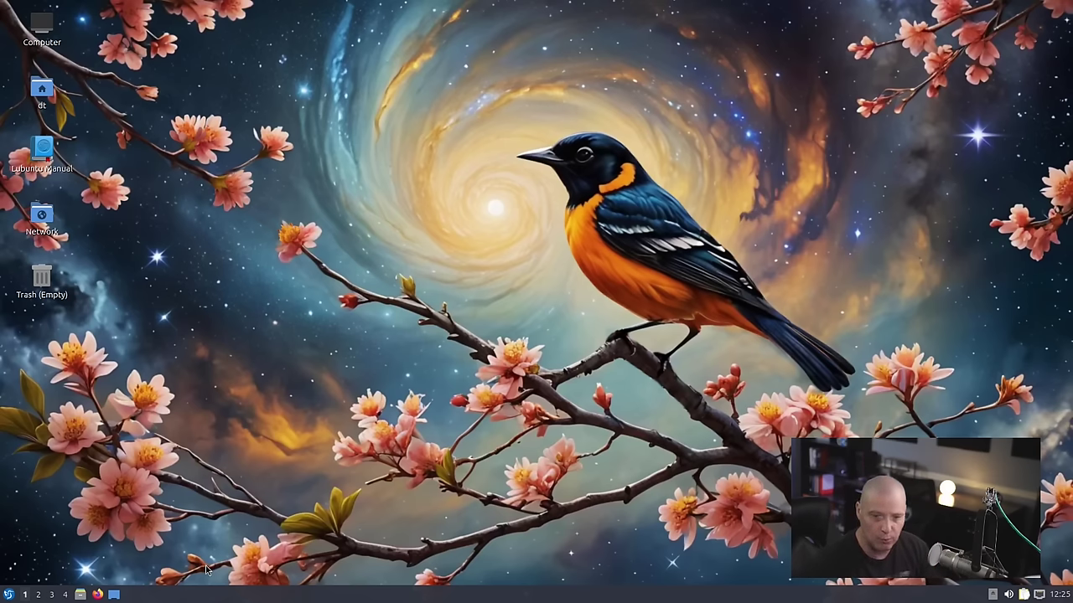
left_click(9, 595)
mouse_move(52, 460)
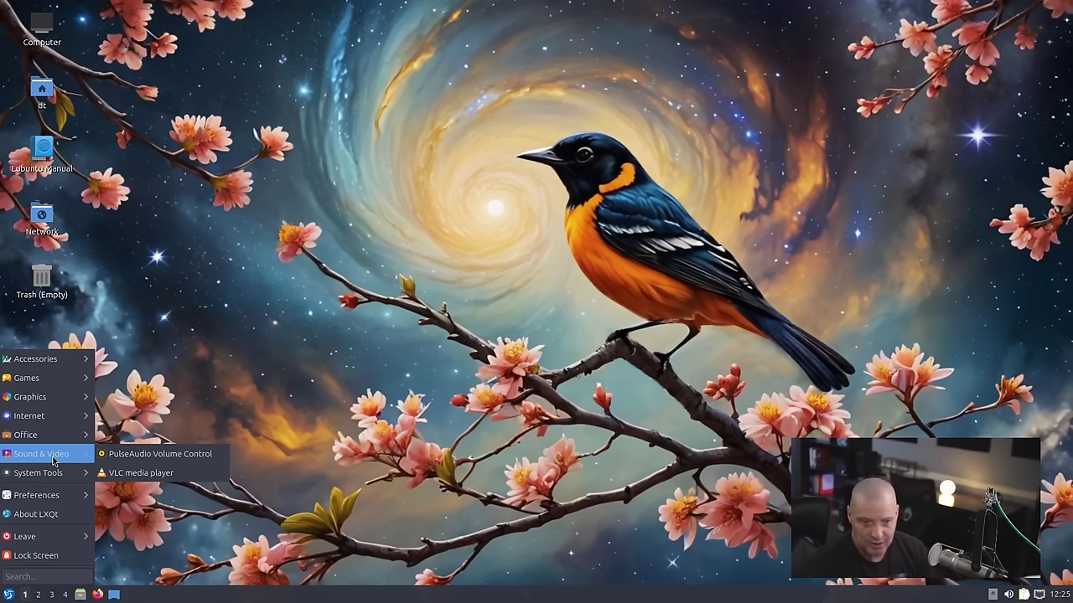
left_click(193, 480)
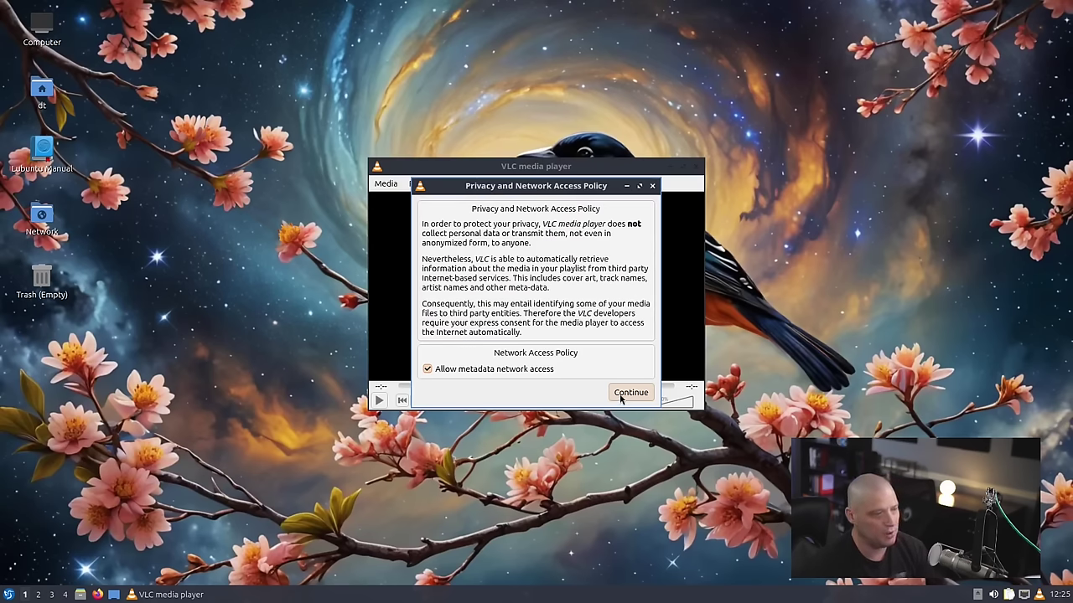
left_click(630, 392)
left_click_drag(553, 161, 493, 102)
left_click(567, 118)
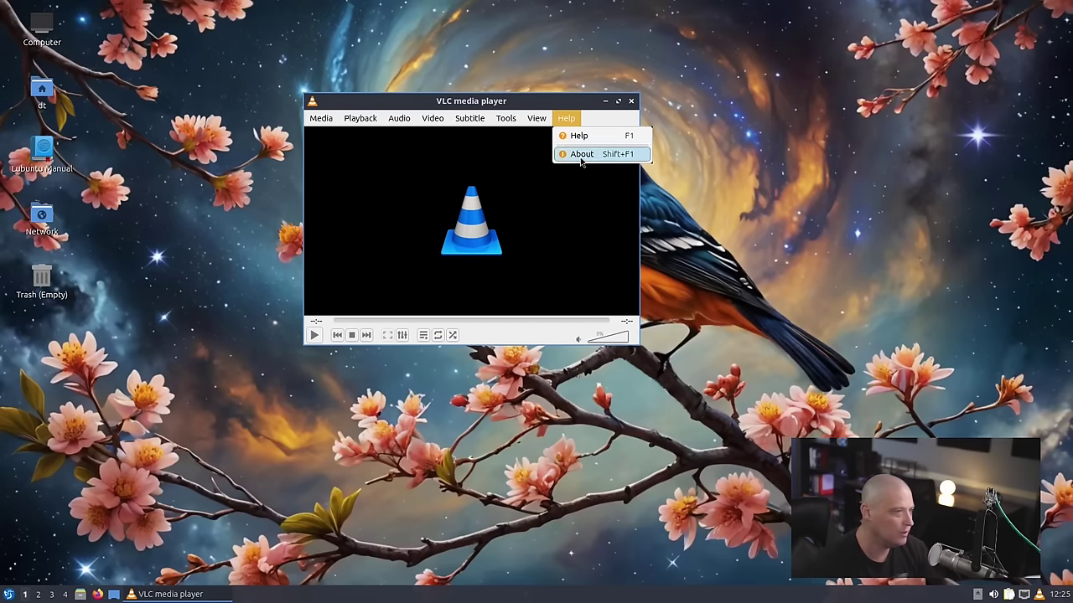
left_click(583, 155)
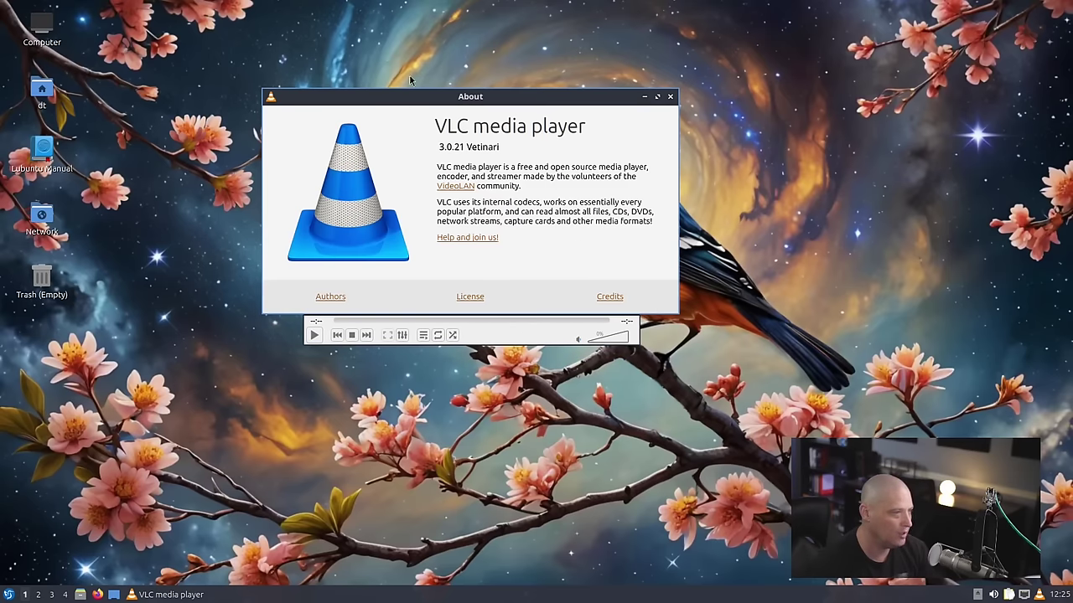
left_click(670, 97)
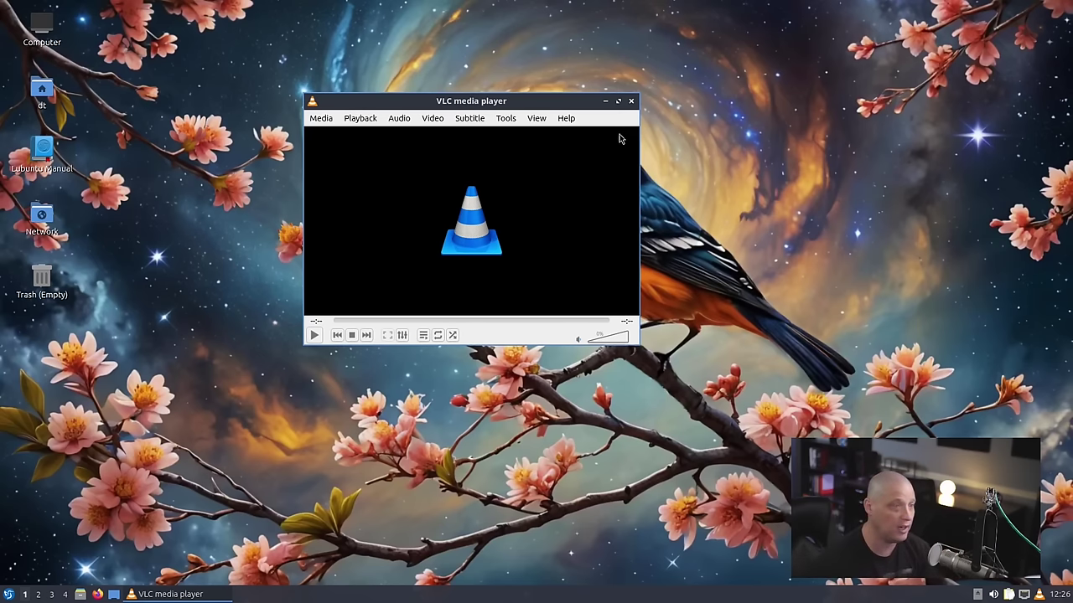
left_click(631, 101)
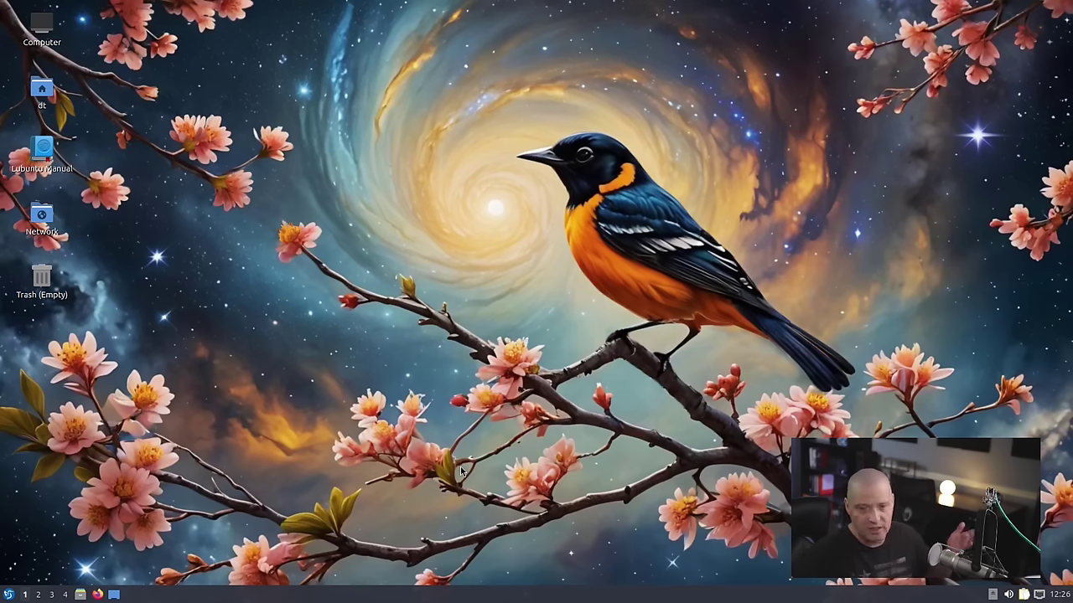
- Launch Discover from the application menu and open Elisa's details page
key("super")
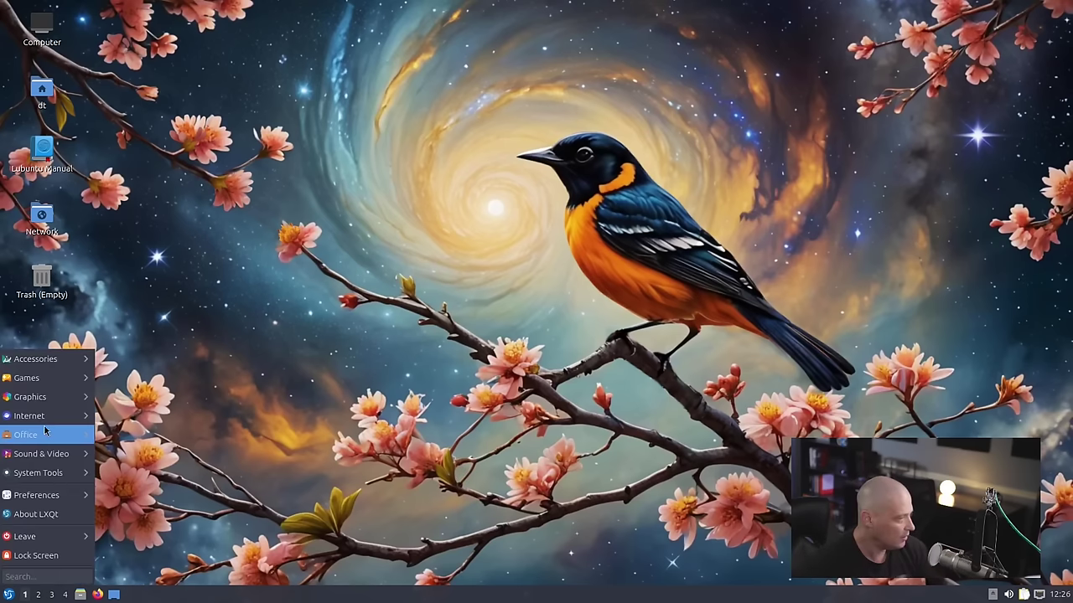
mouse_move(46, 473)
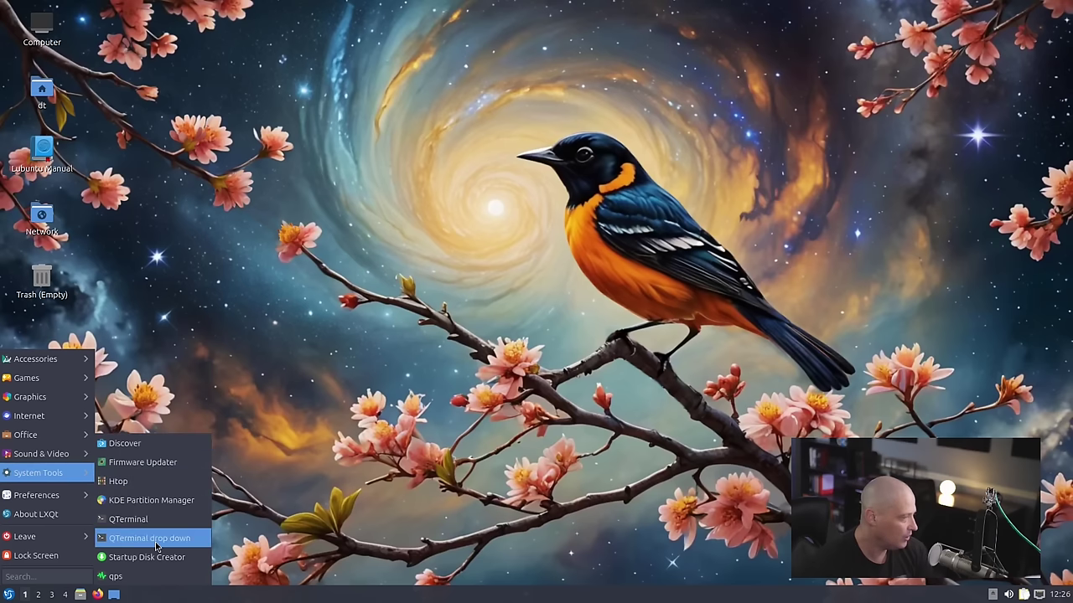
left_click(158, 445)
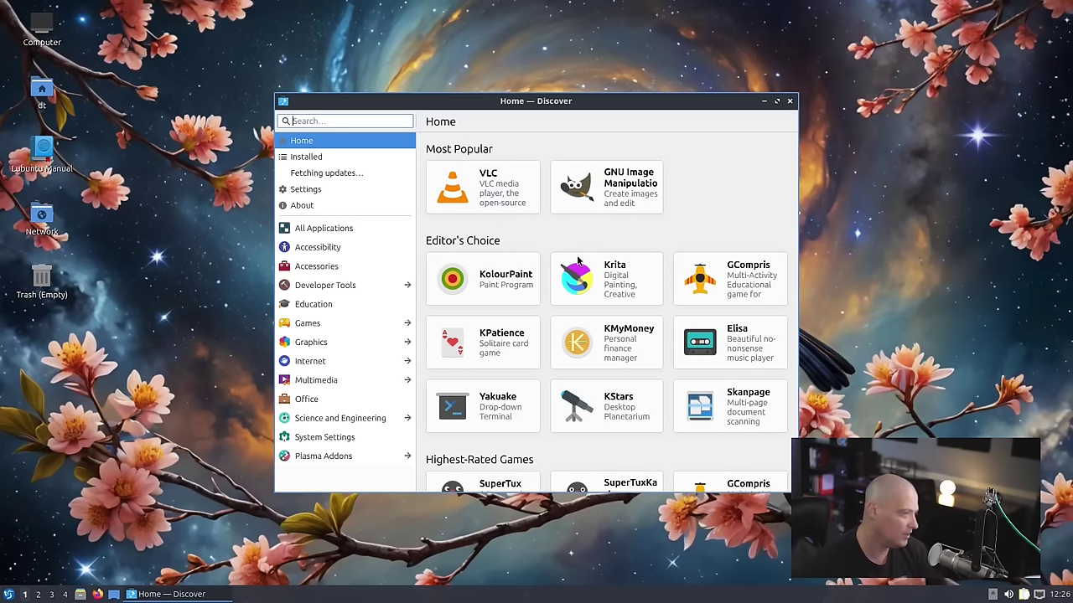
left_click(750, 370)
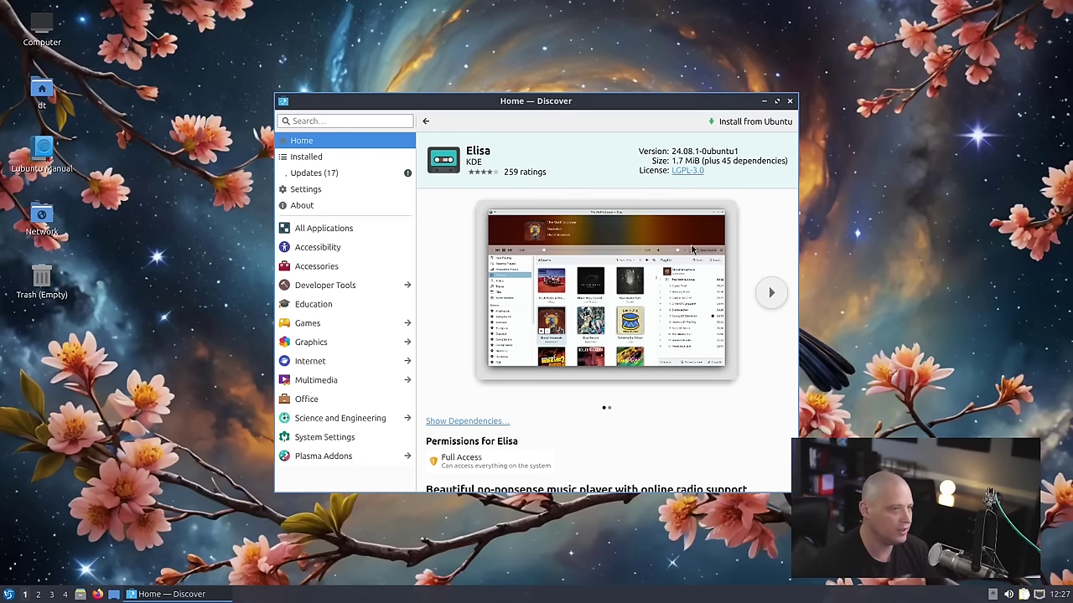
- Install the Elisa music player, entering the account password, then launch it
left_click(752, 122)
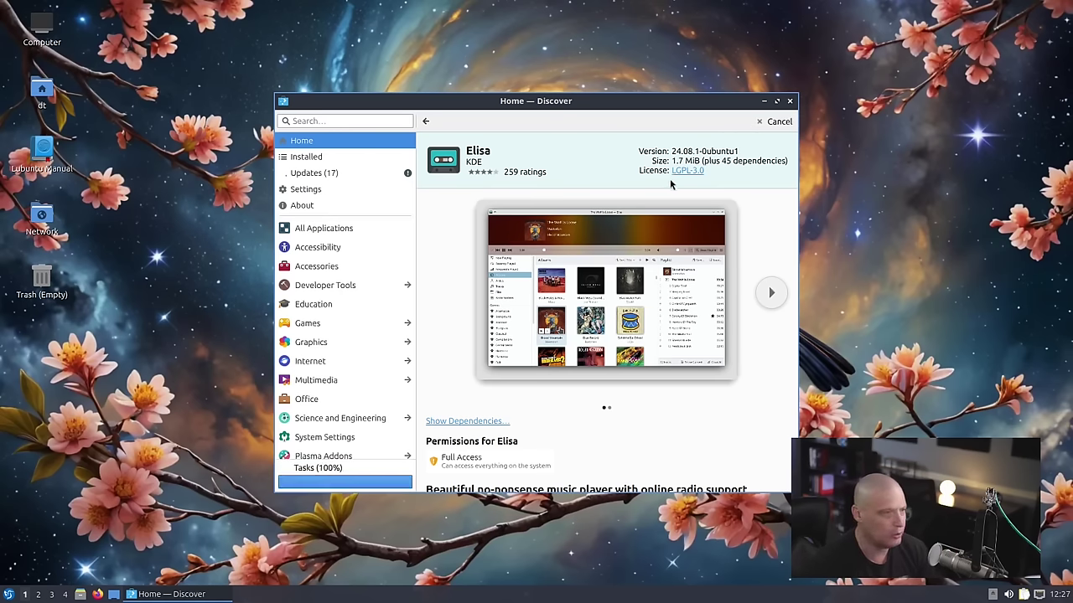
key("Return")
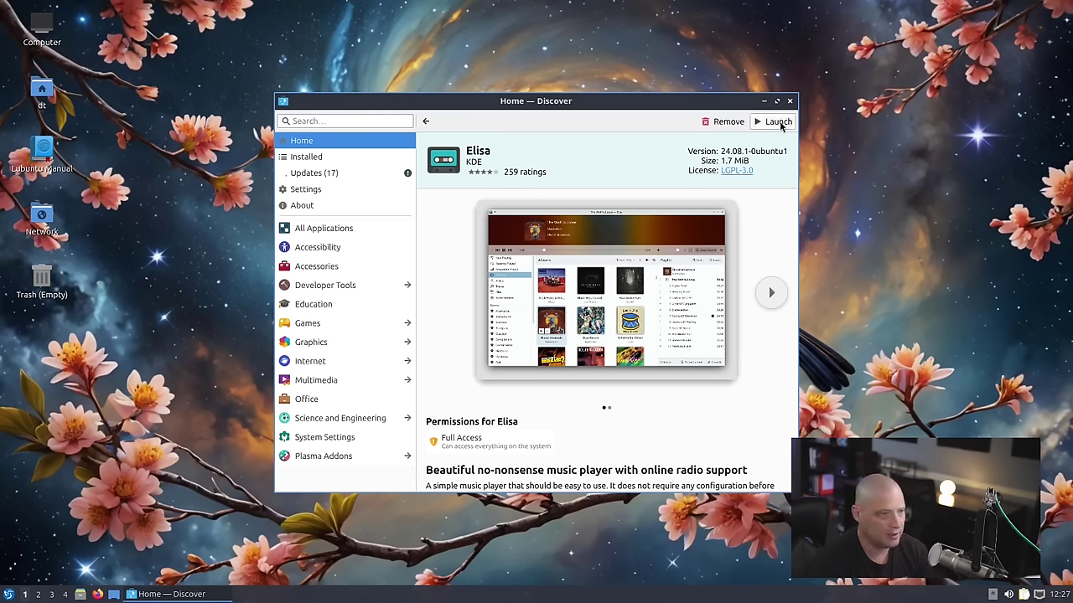
left_click(779, 122)
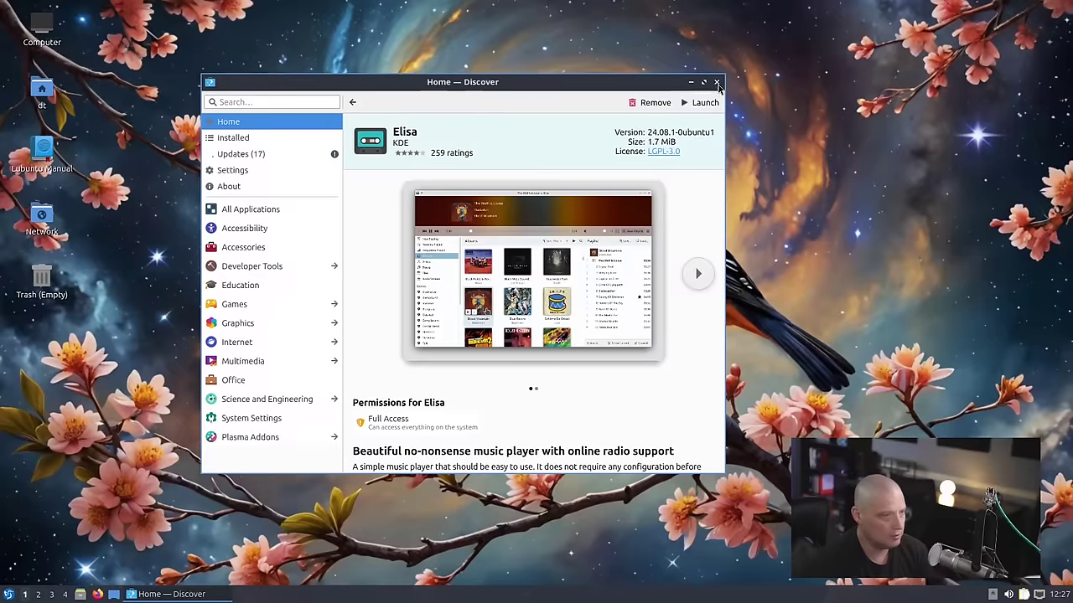
- Close Discover and launch Elisa from the application menu
left_click(717, 83)
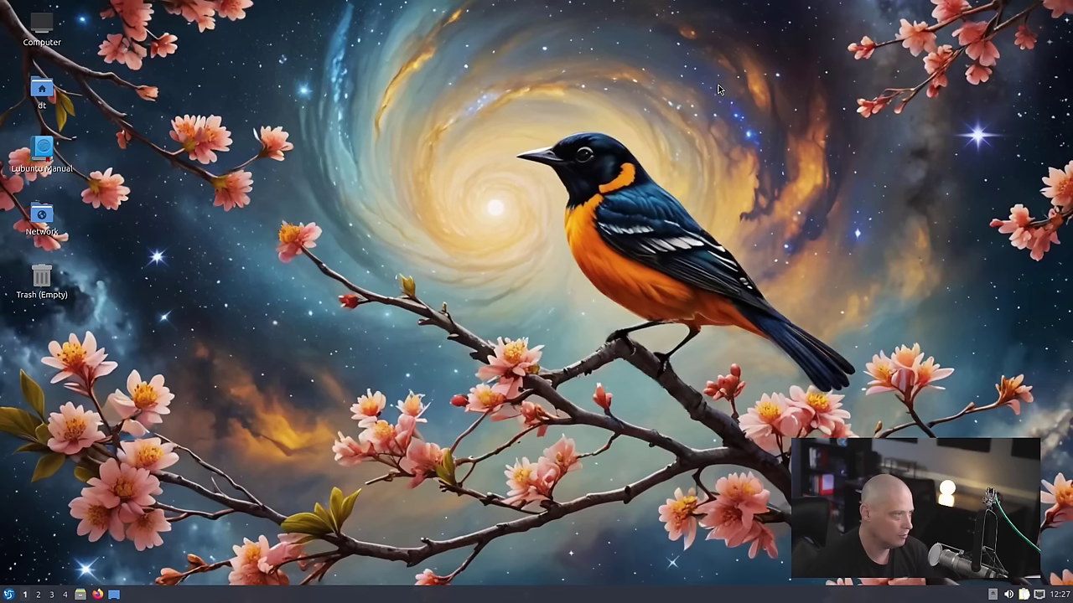
left_click(9, 594)
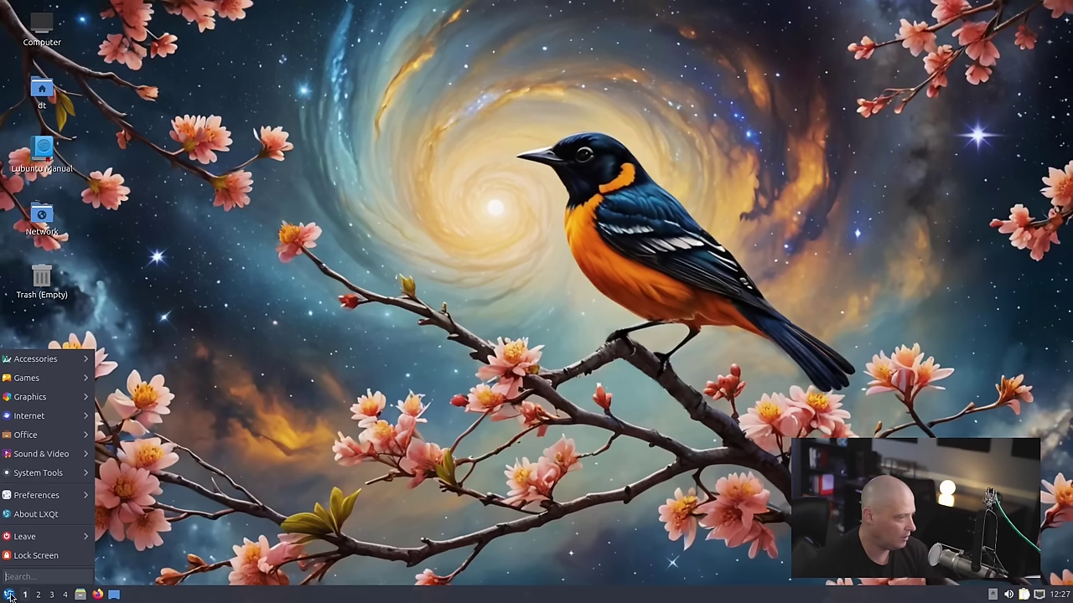
mouse_move(51, 453)
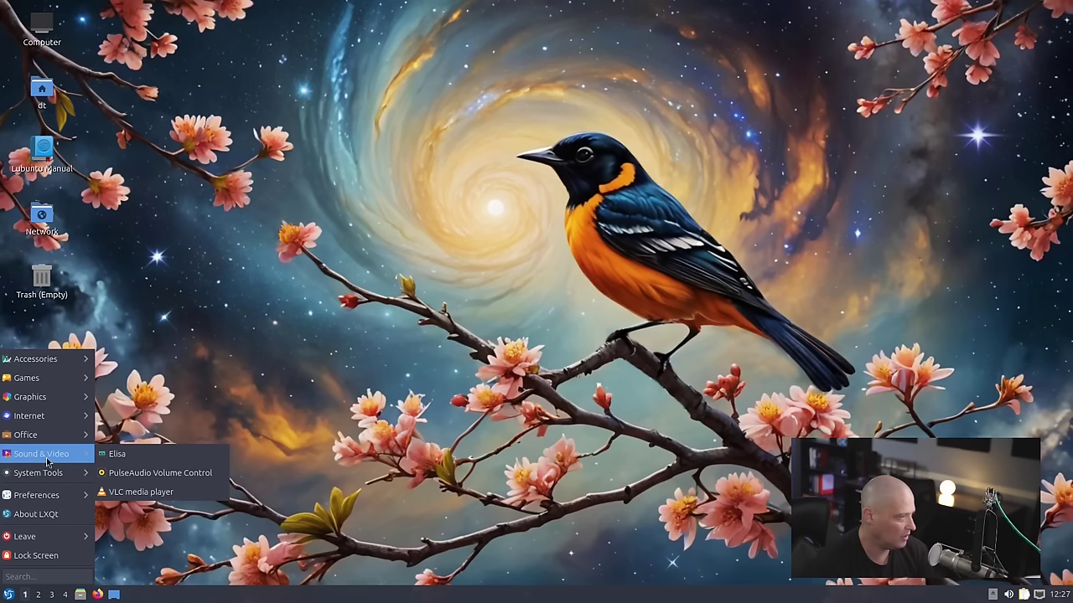
left_click(134, 457)
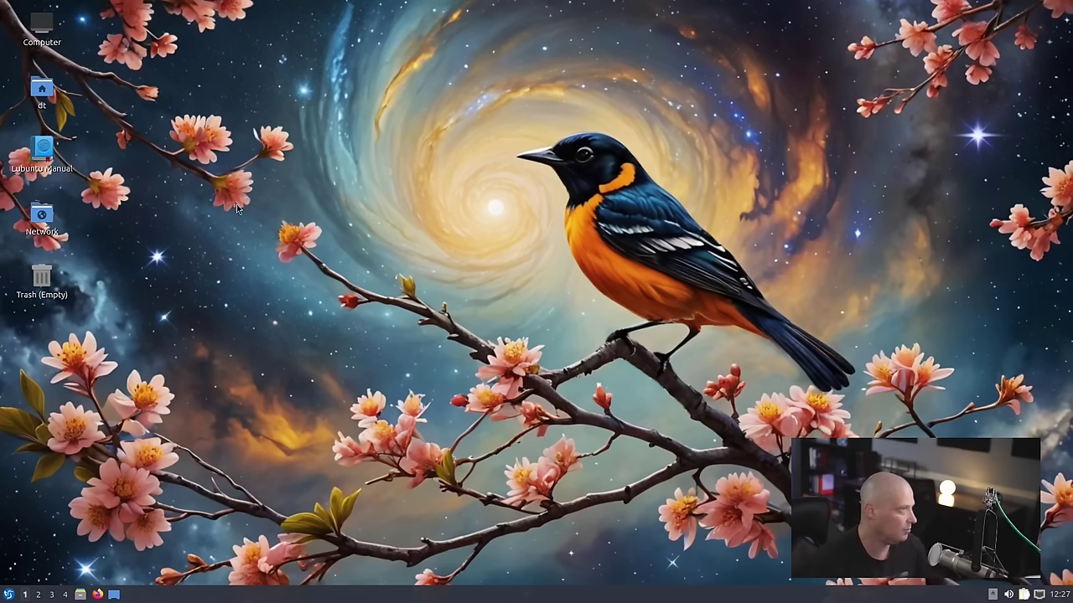
- Run elisa in a new terminal, inspect its avx512 warnings, then exit the terminal
key("ctrl+alt+t")
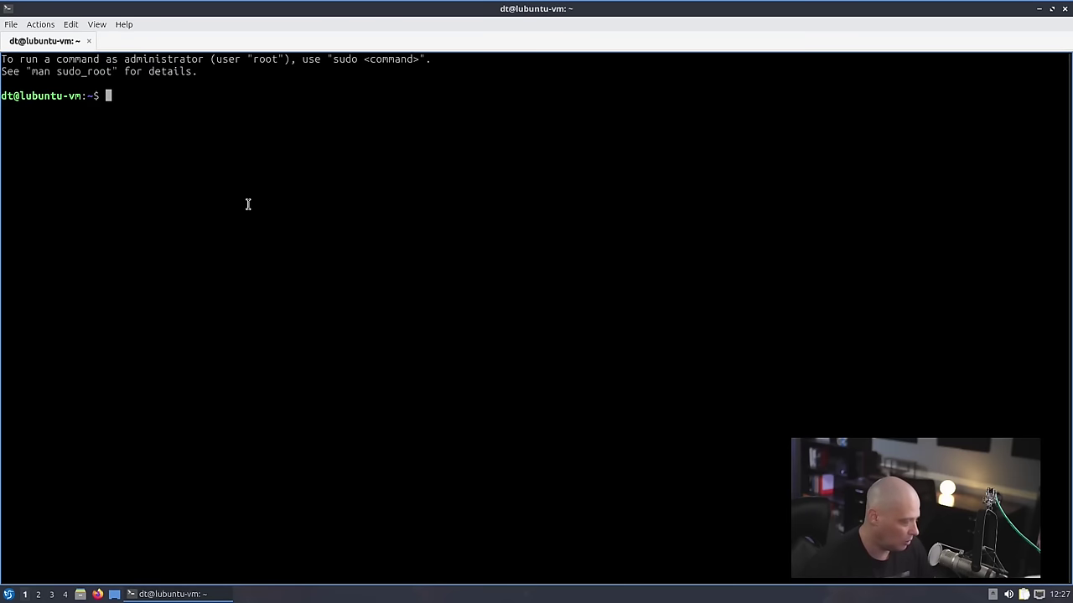
type("elisa")
key("Return")
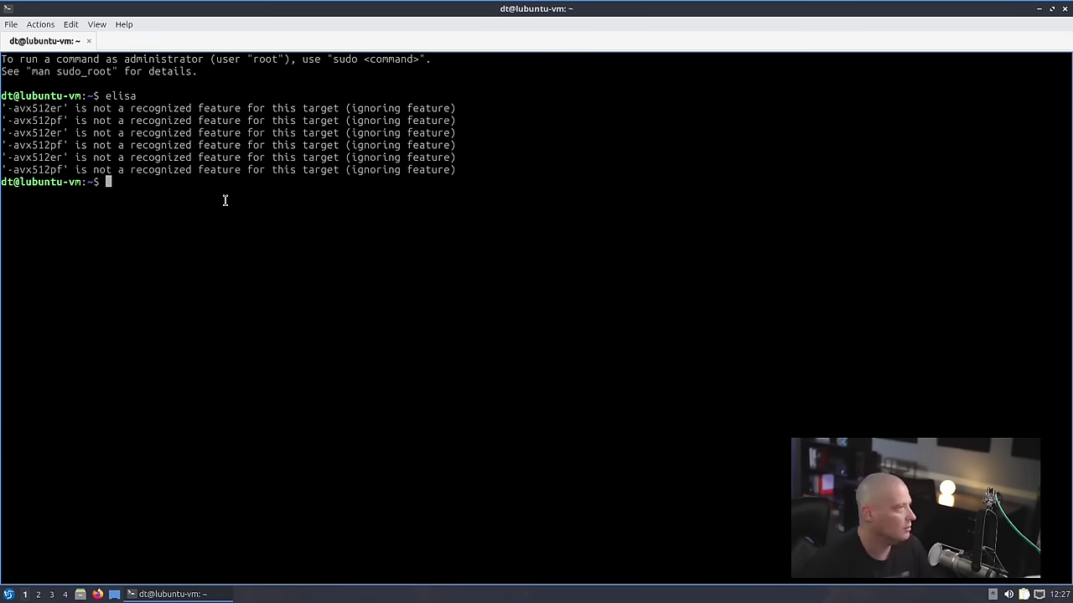
left_click_drag(71, 108, 4, 96)
left_click(160, 188)
left_click(206, 165)
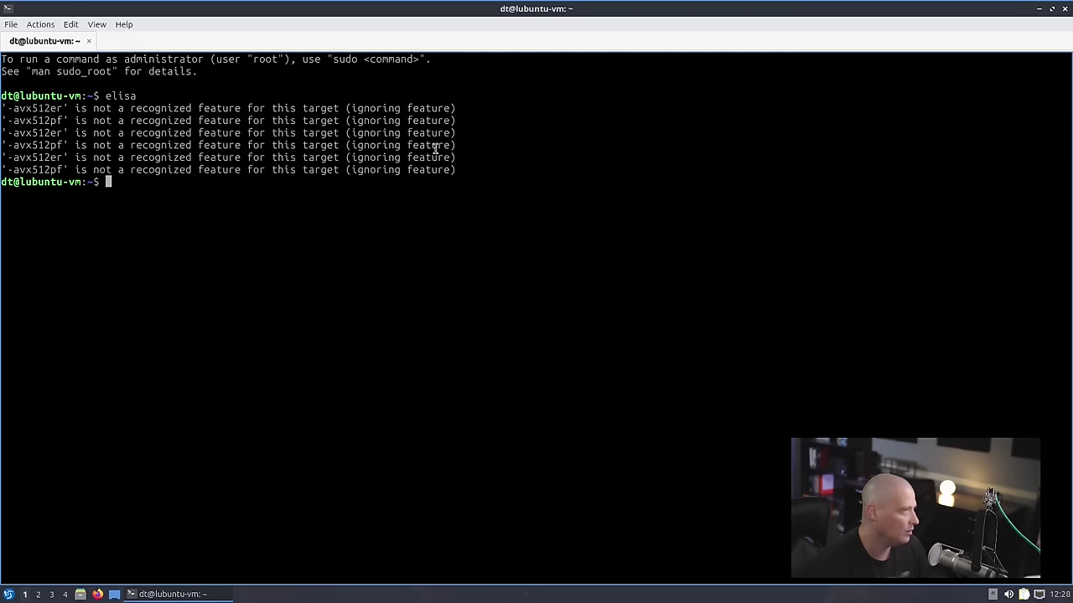
left_click(1063, 9)
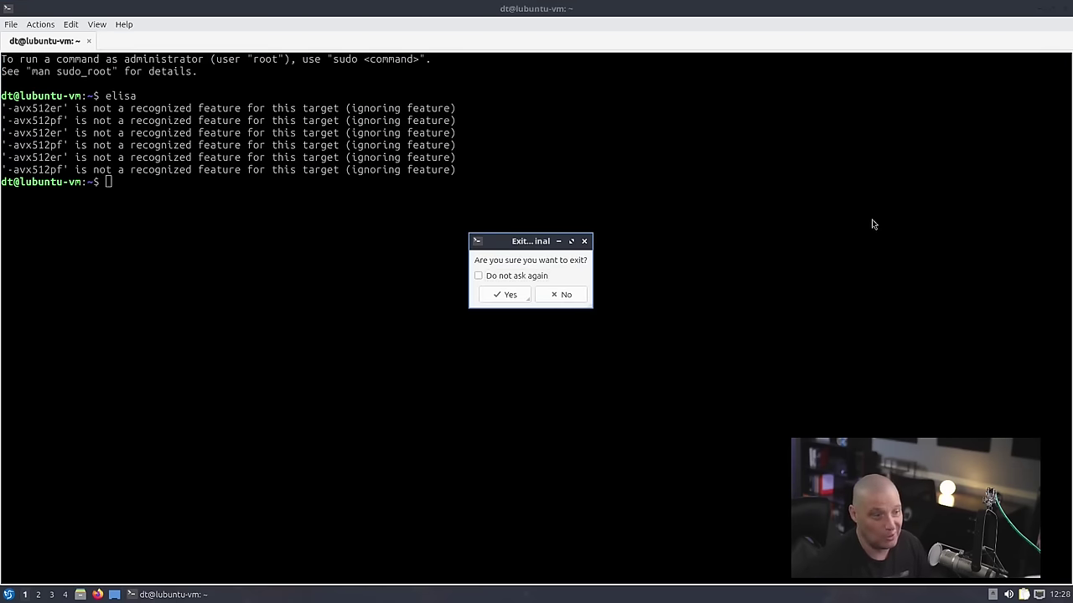
left_click(510, 297)
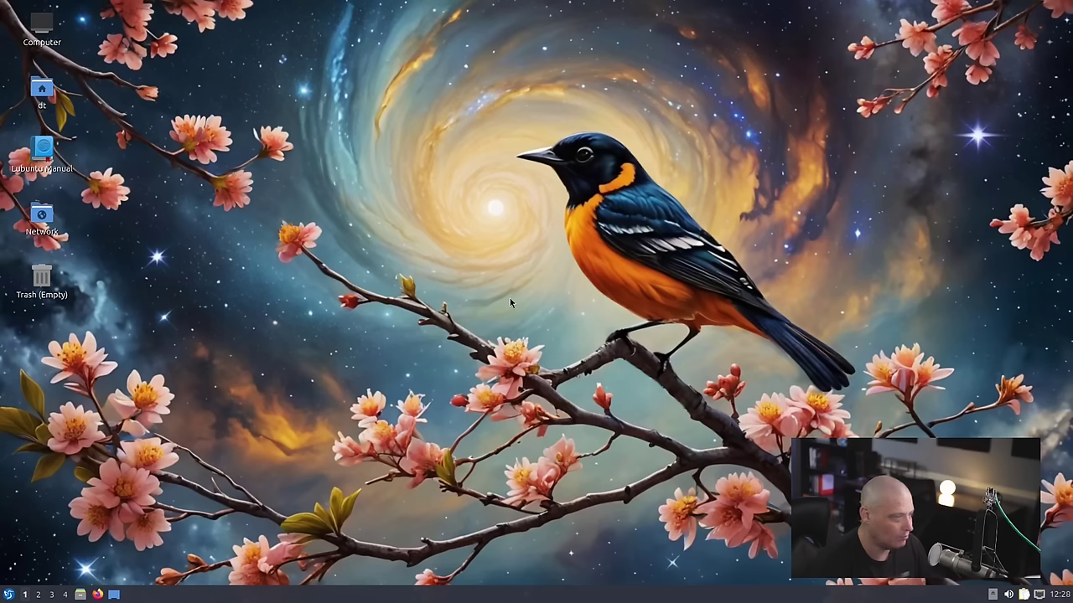
- Relaunch Discover from the application menu and open Elisa's details page
left_click(9, 594)
mouse_move(76, 366)
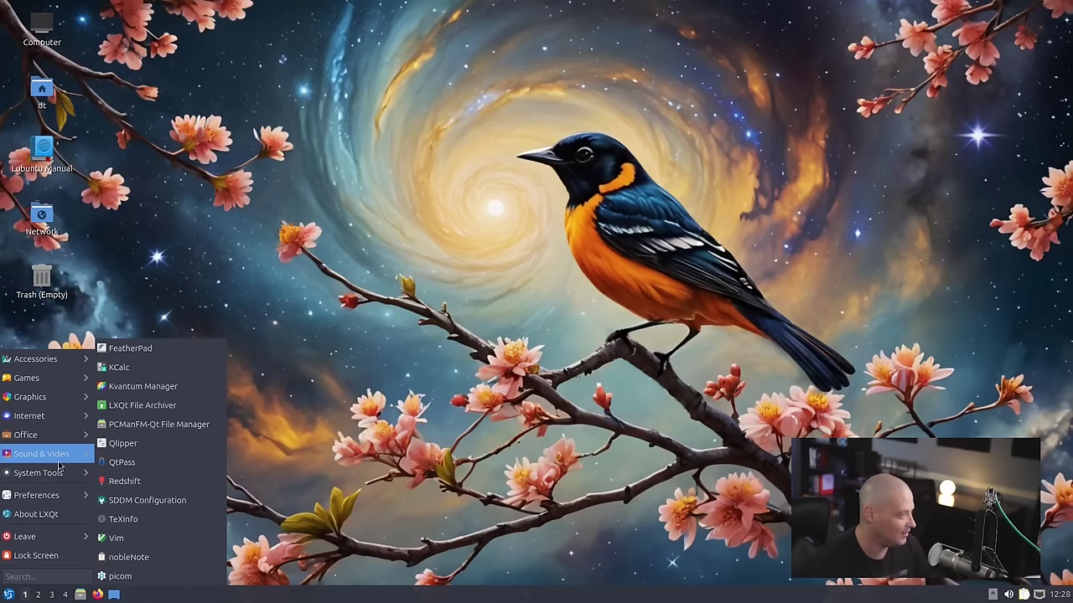
mouse_move(50, 473)
left_click(149, 446)
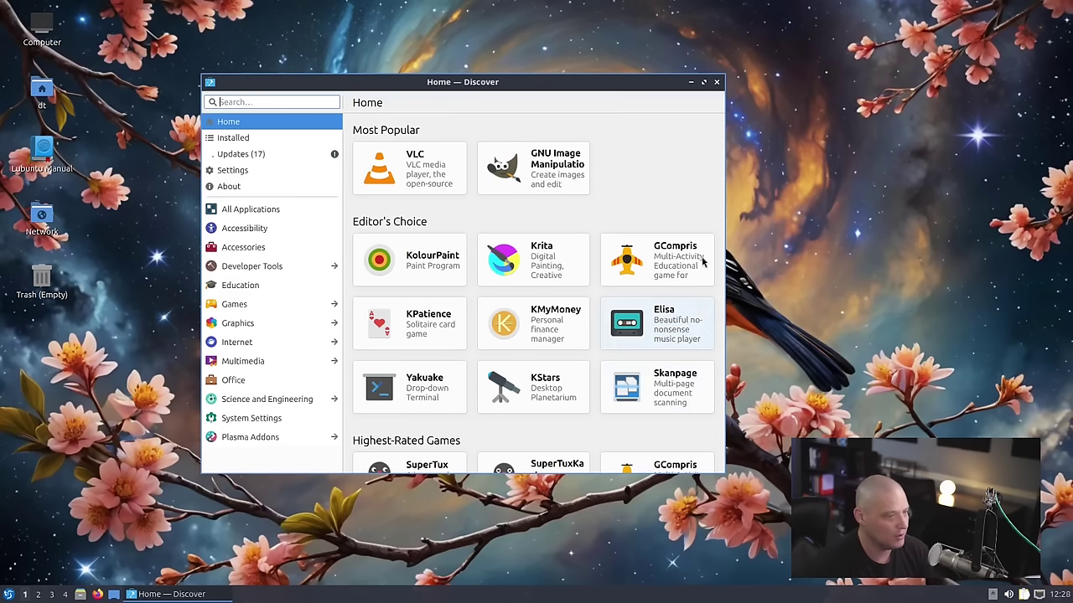
left_click(673, 349)
- Scroll through Elisa's permissions, description and 3.8-rated reviews, selecting the description
scroll(551, 243, "down", 2)
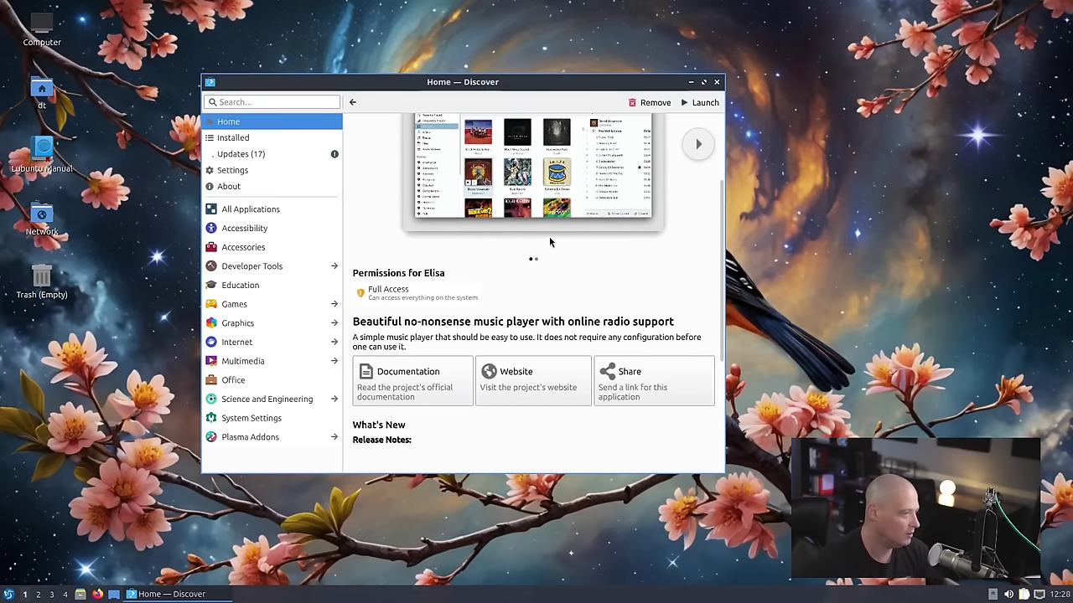
scroll(550, 242, "down", 2)
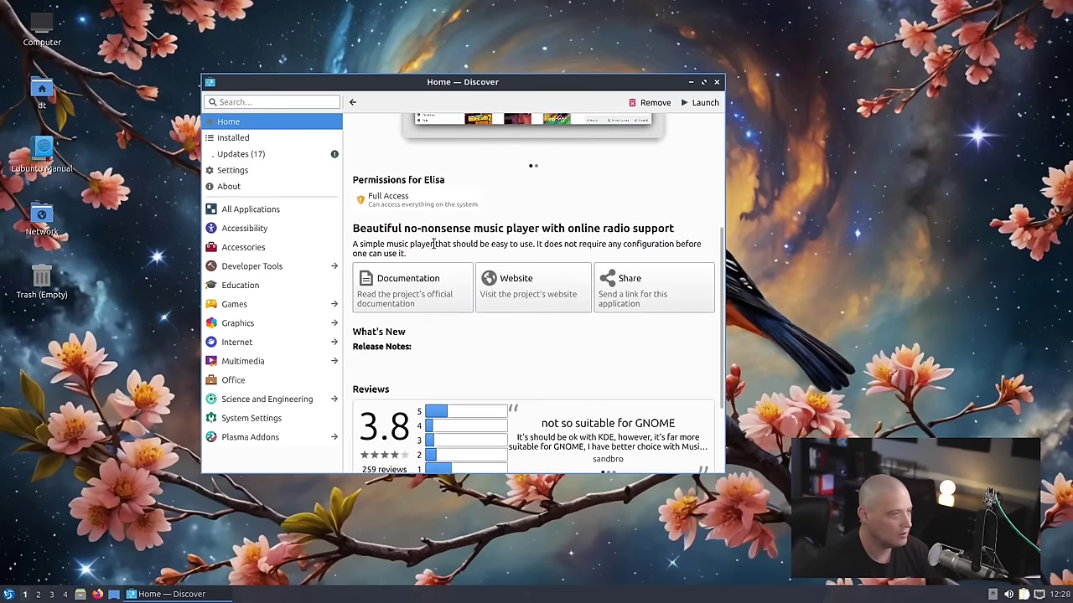
triple_click(560, 243)
scroll(549, 243, "down", 2)
scroll(532, 243, "up", 2)
scroll(532, 243, "down", 2)
scroll(531, 242, "up", 2)
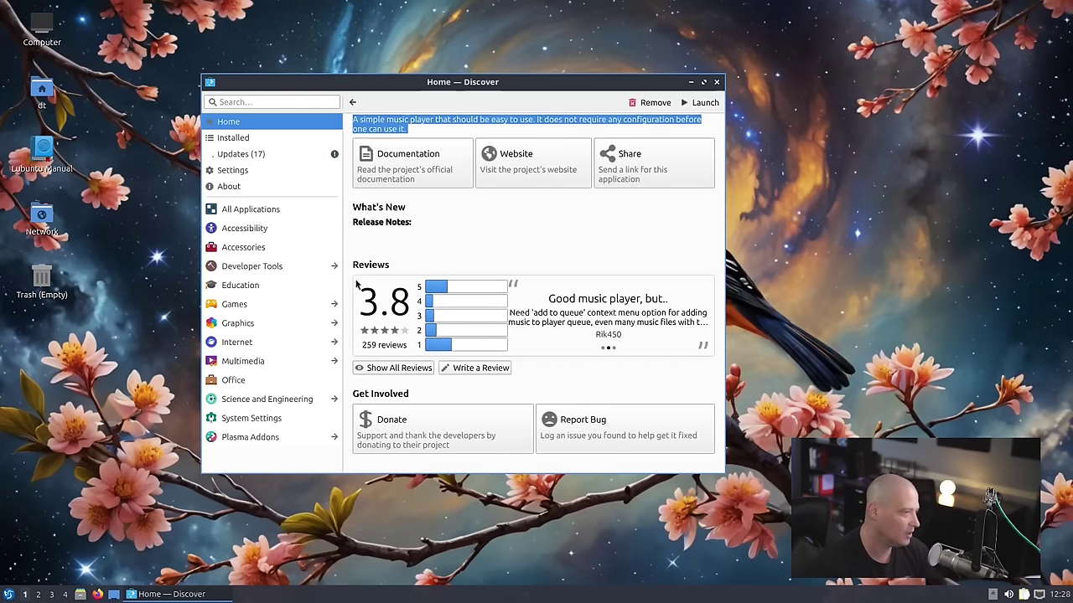
scroll(564, 372, "up", 5)
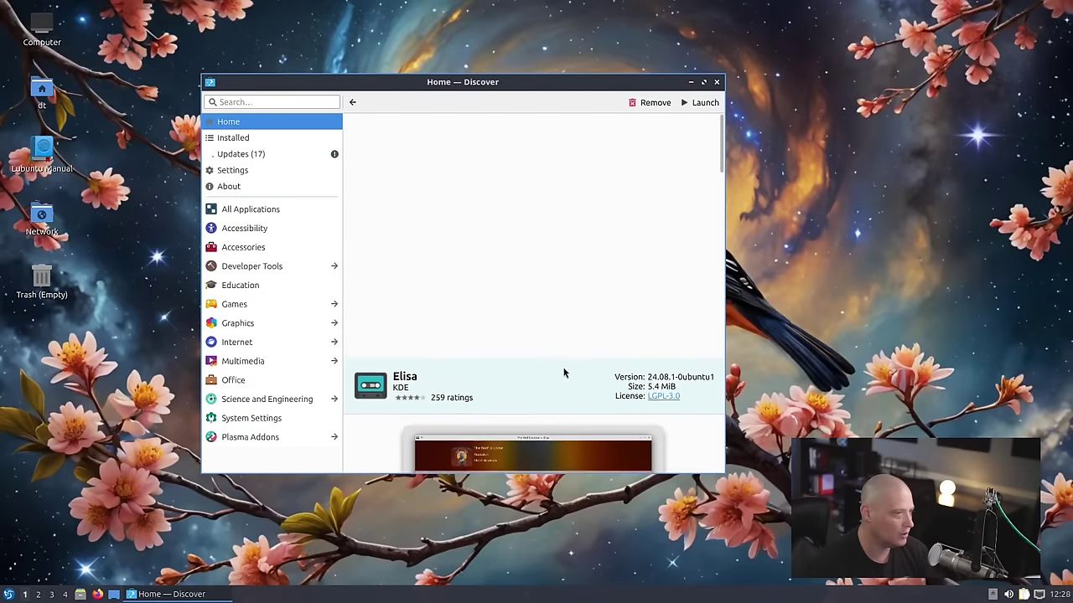
scroll(584, 335, "down", 1)
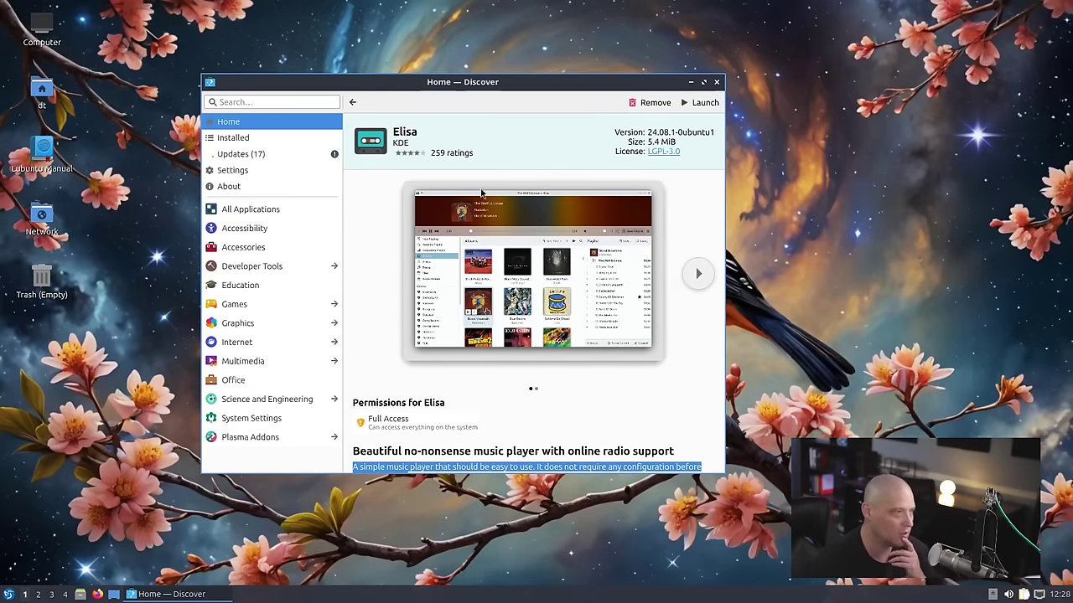
left_click(716, 82)
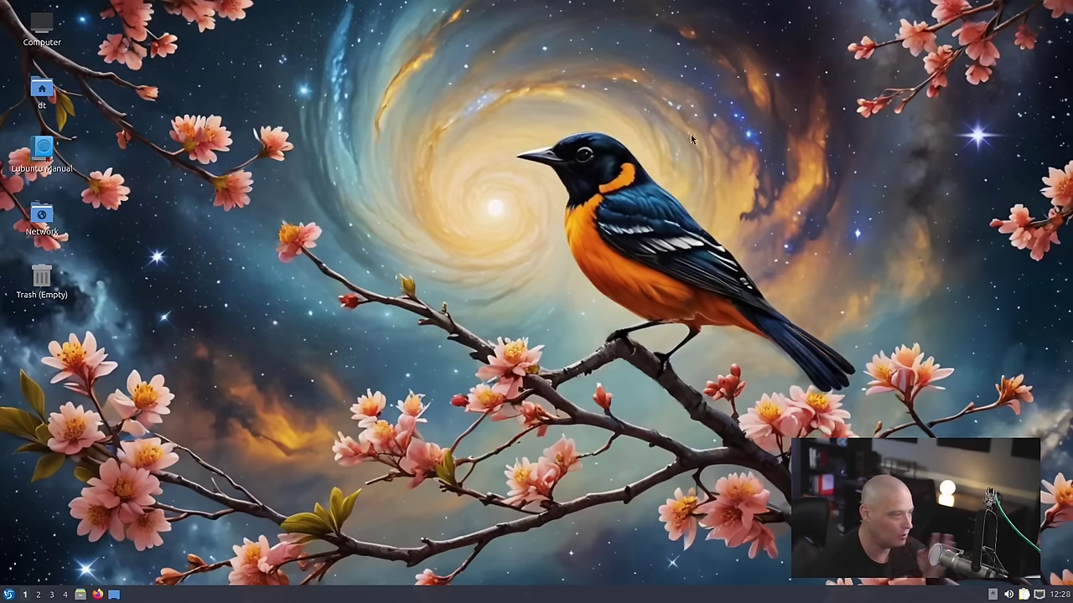
left_click(9, 594)
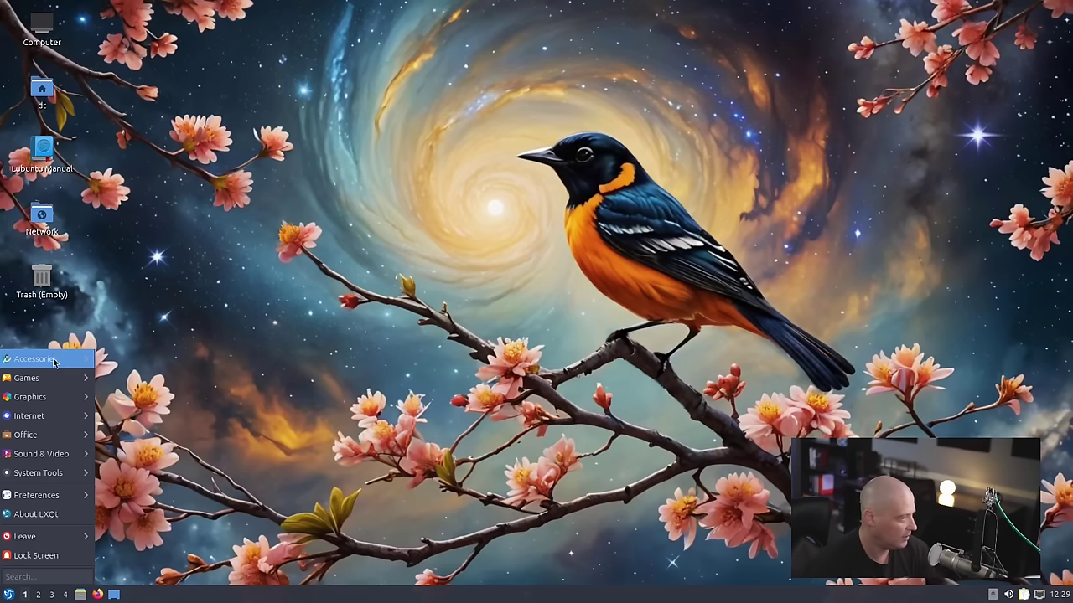
mouse_move(38, 493)
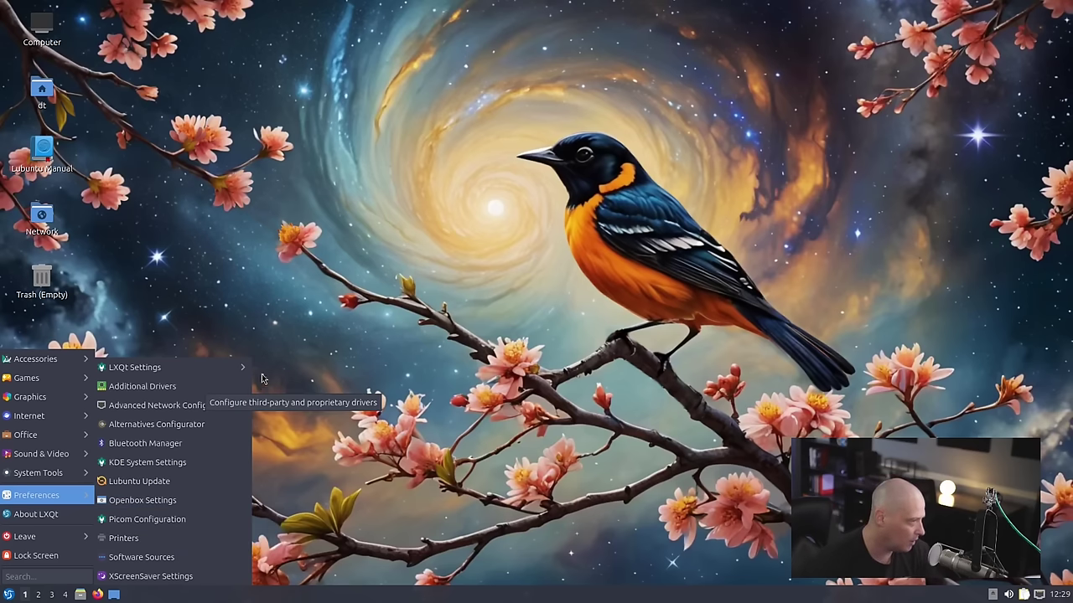
mouse_move(230, 372)
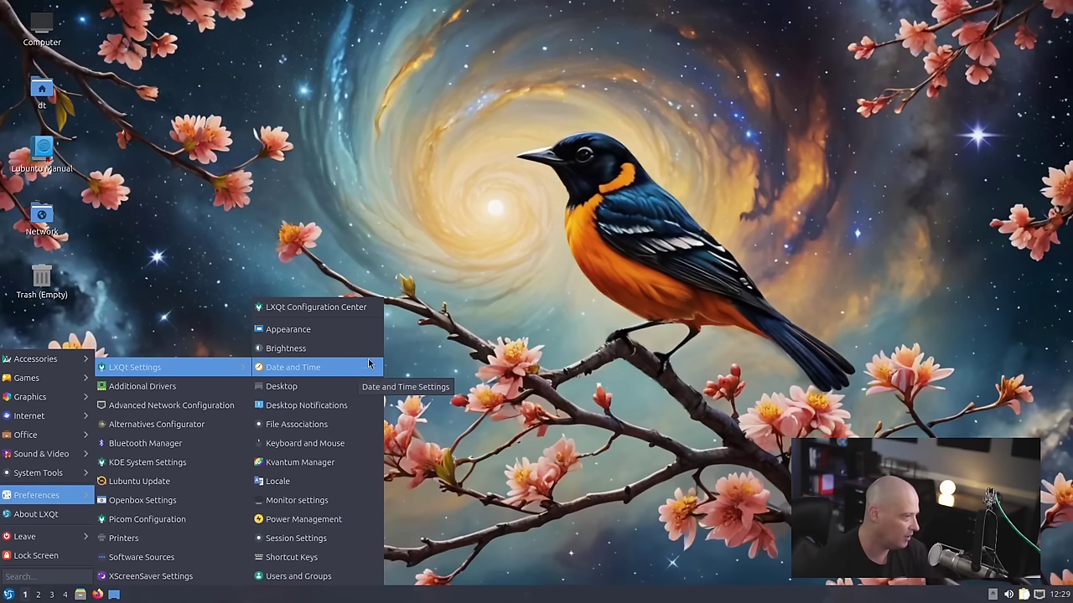
left_click(444, 267)
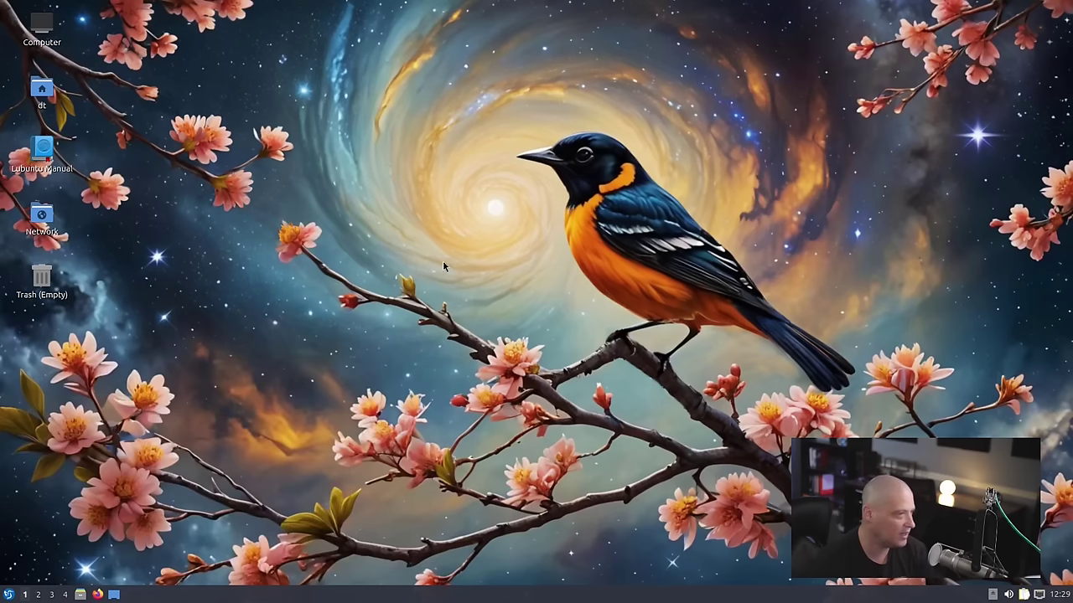
- Open Desktop Preferences on the Background tab showing lubuntu-default-wallpaper.png, moved top-left
right_click(182, 135)
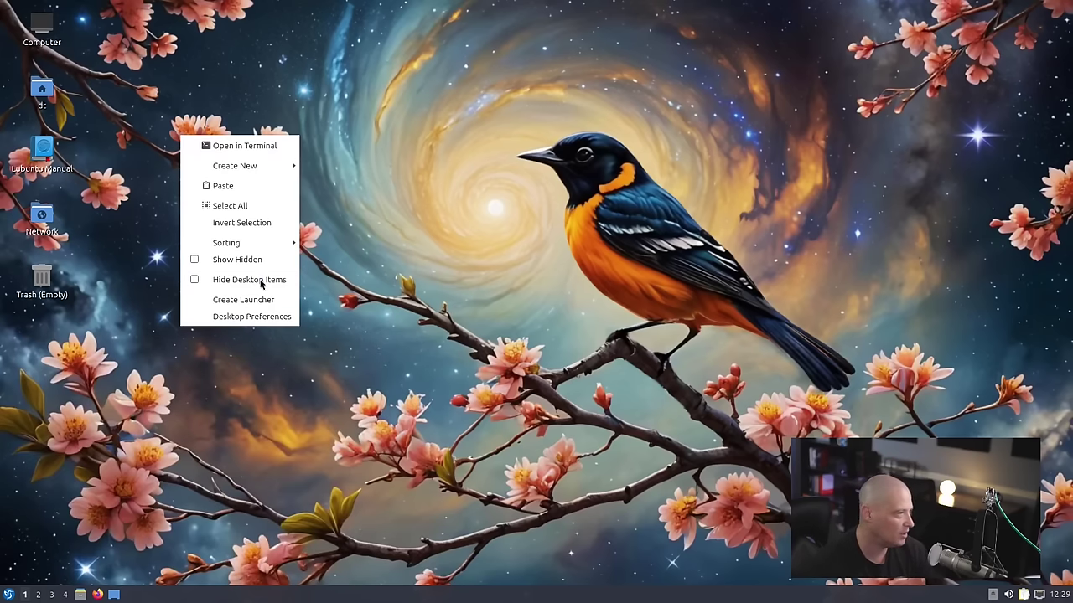
left_click(270, 316)
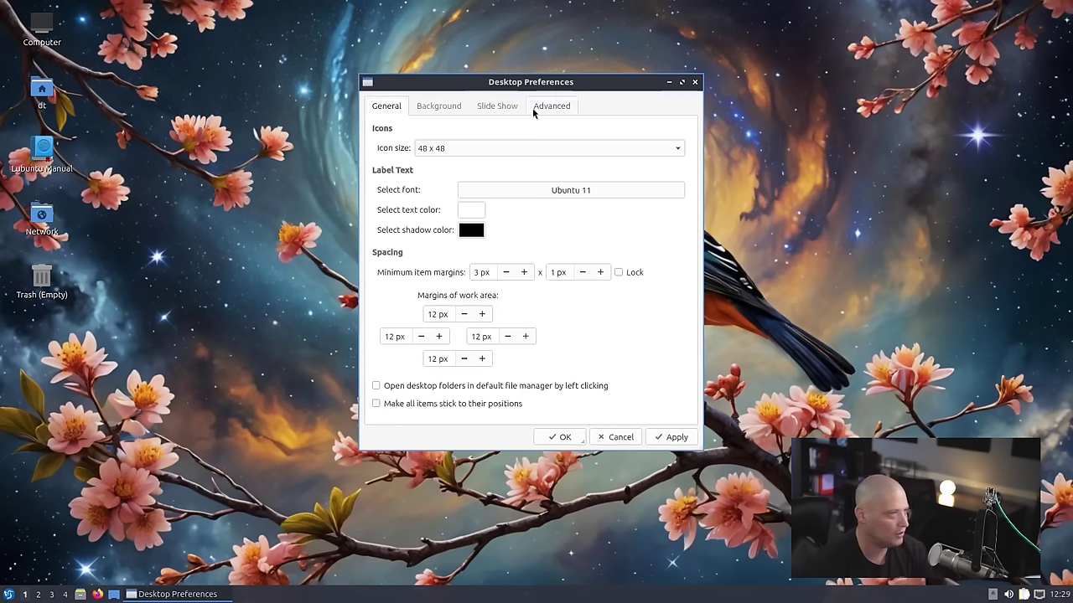
left_click(441, 112)
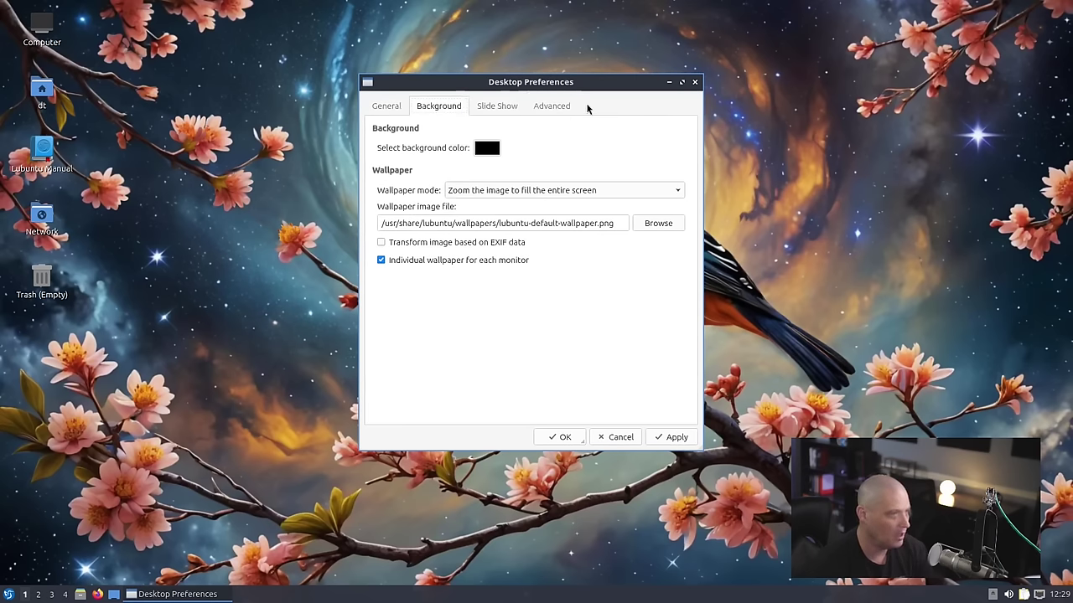
left_click_drag(585, 94, 244, 64)
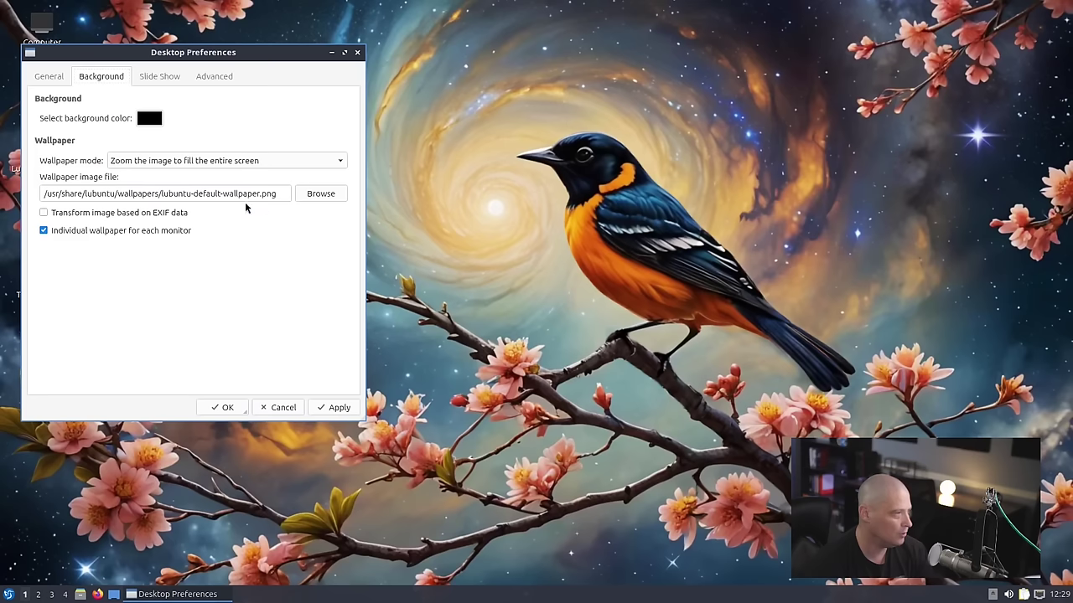
- Browse to 2004-city-bridge.jpg and apply it as the wallpaper
left_click(315, 196)
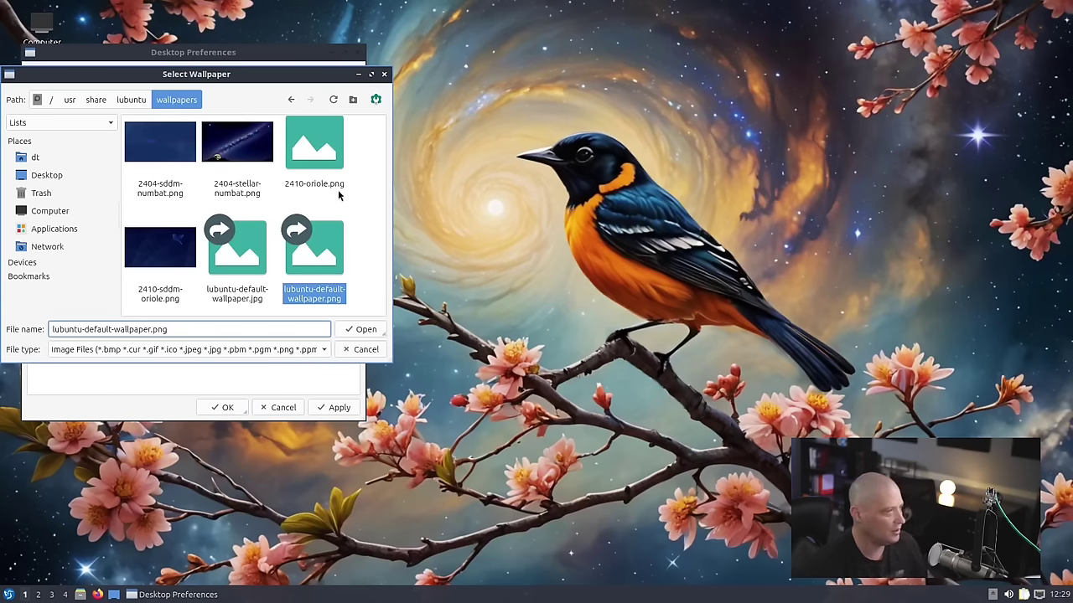
scroll(304, 254, "up", 5)
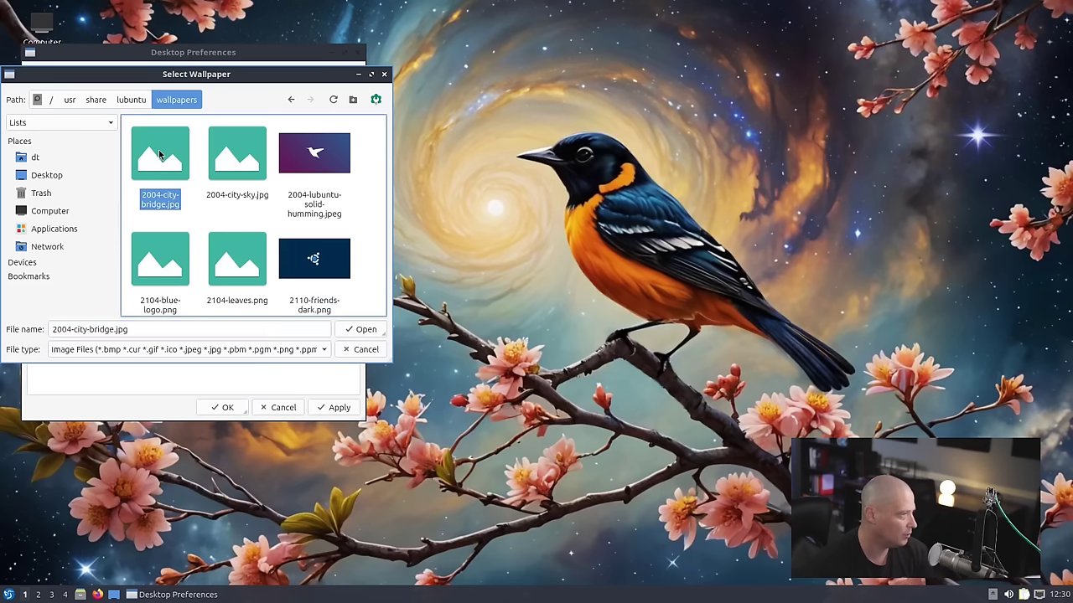
left_click(361, 331)
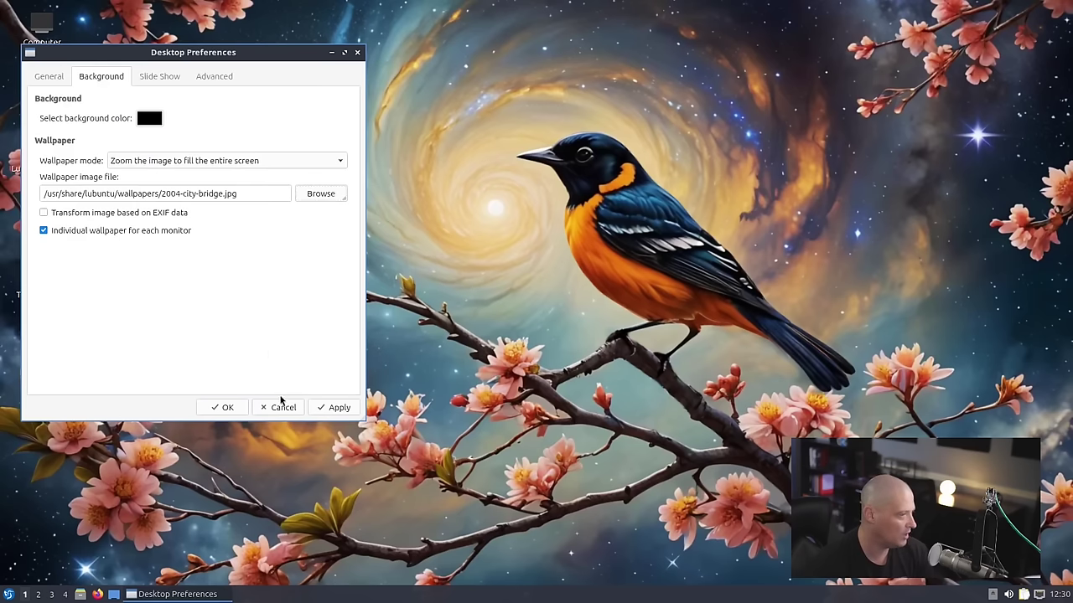
left_click(339, 408)
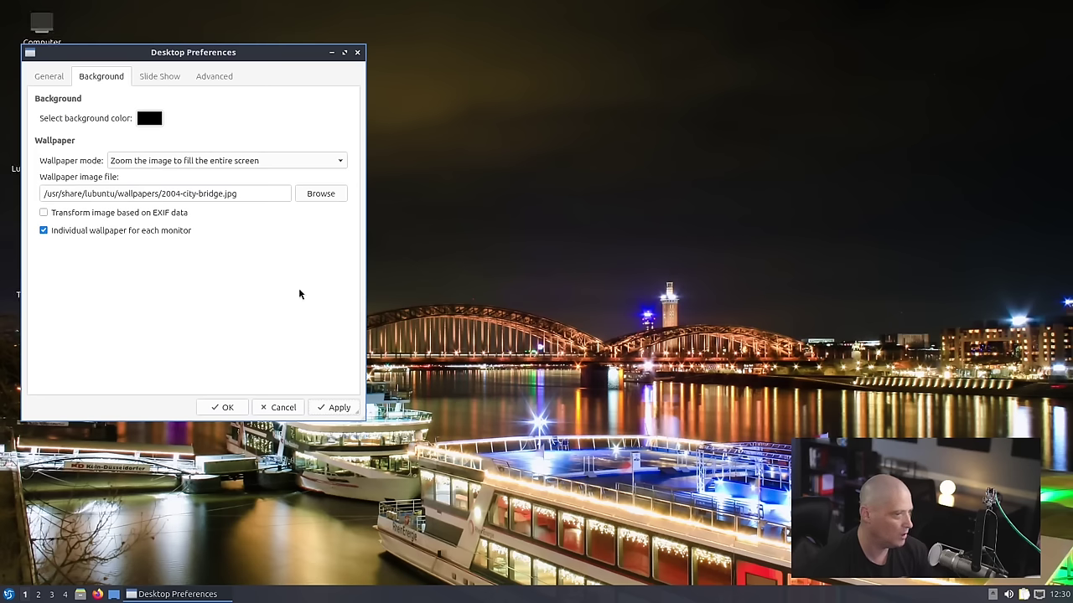
- Browse the wallpapers folder and choose lubuntu-default-wallpaper.png to restore the bird wallpaper
left_click(321, 193)
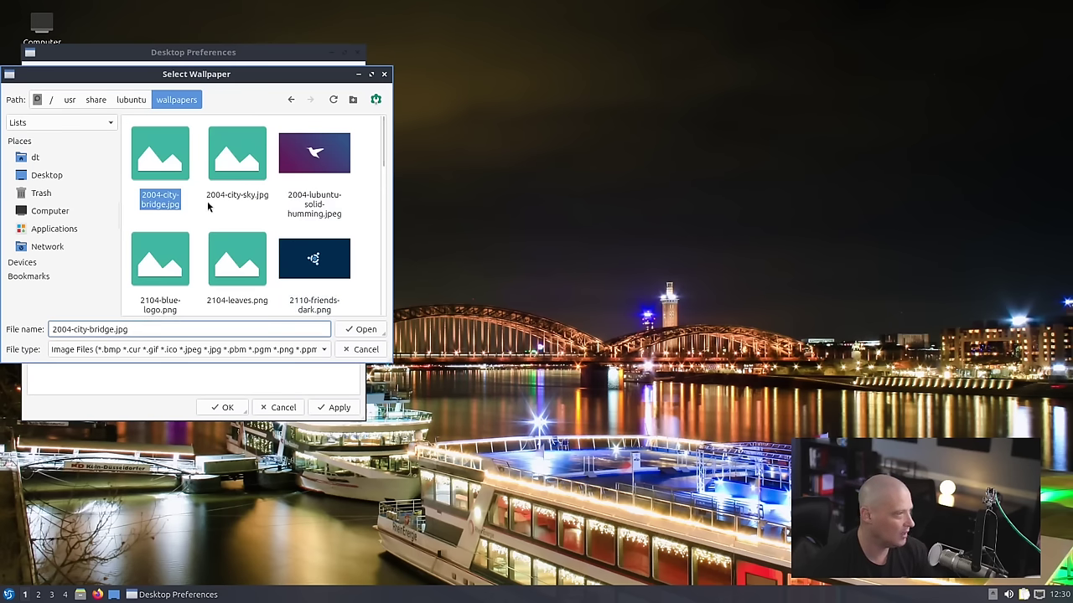
left_click(236, 164)
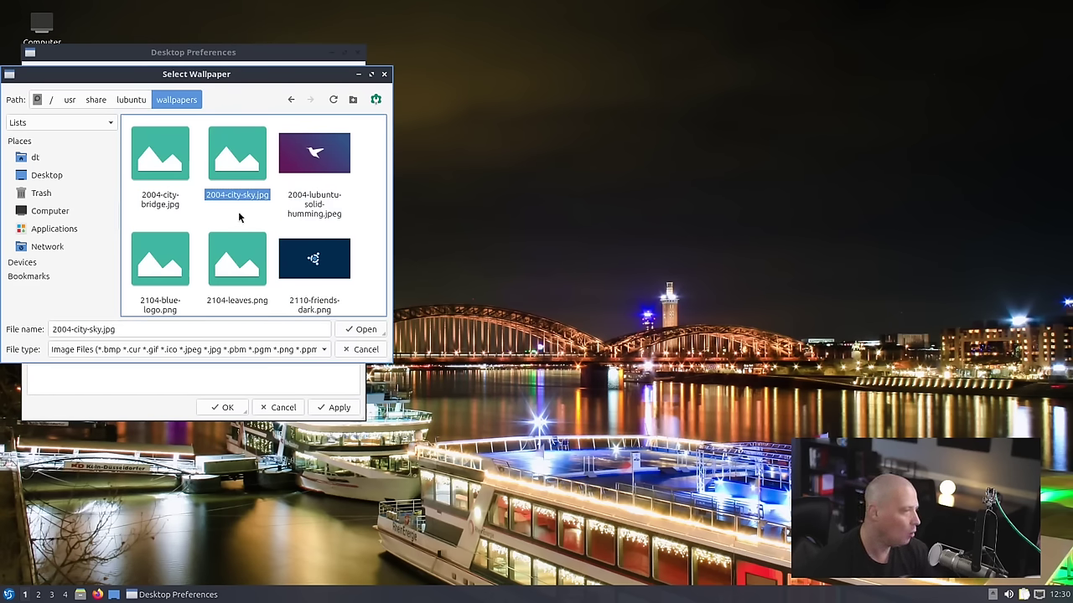
scroll(263, 223, "down", 3)
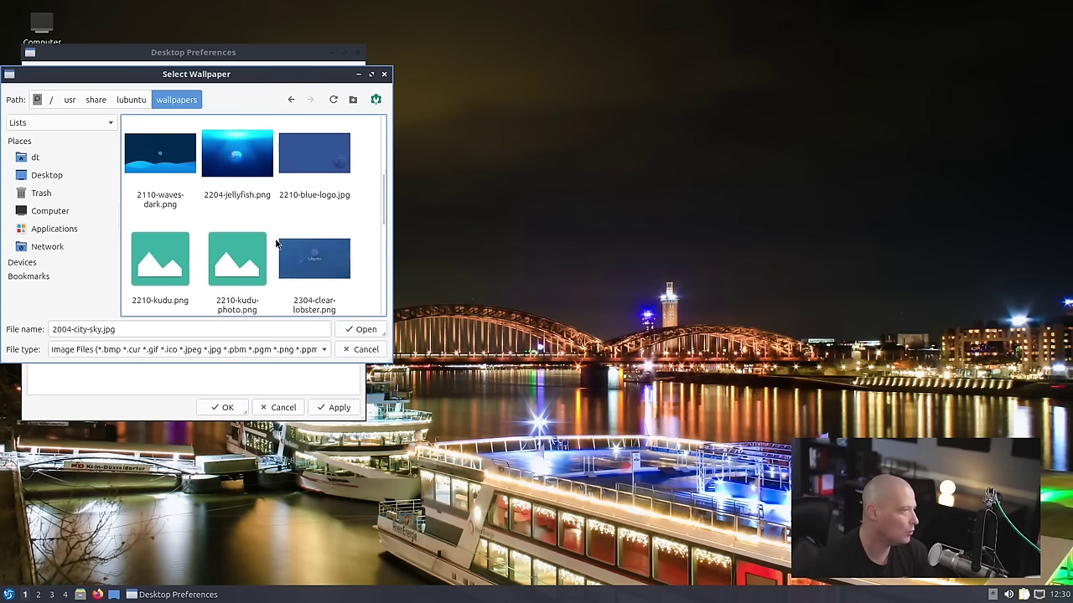
scroll(255, 243, "down", 3)
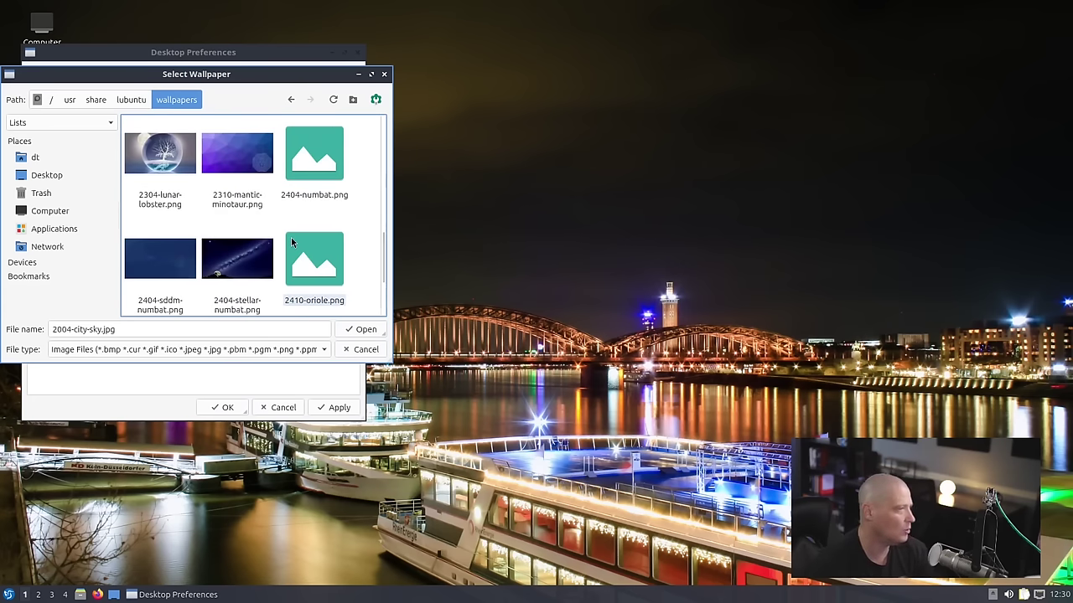
scroll(248, 258, "down", 2)
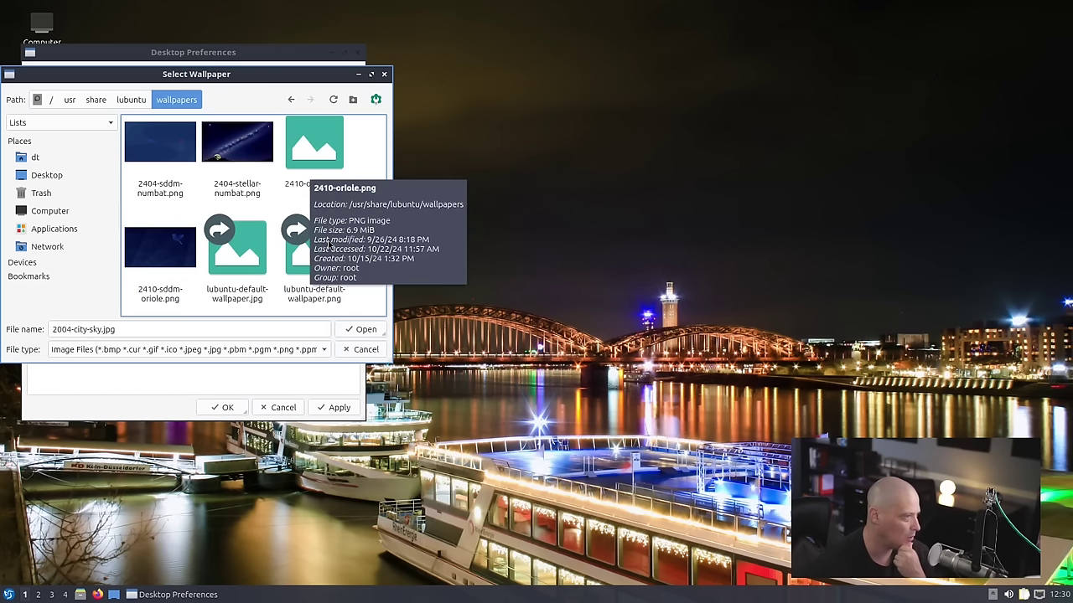
scroll(246, 279, "up", 3)
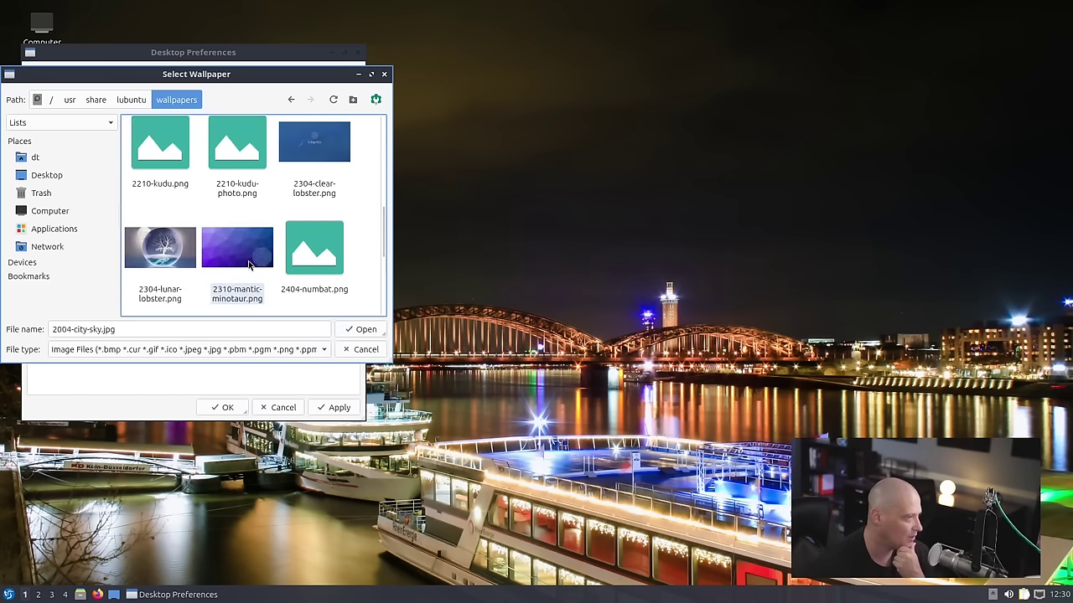
scroll(245, 279, "down", 3)
scroll(236, 220, "up", 5)
scroll(235, 220, "up", 3)
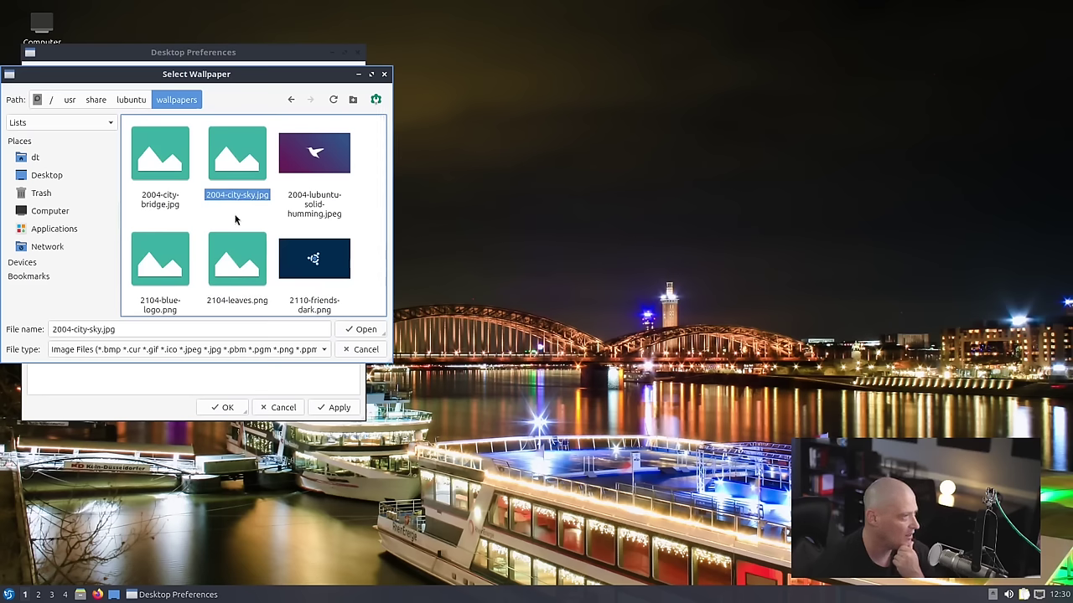
scroll(236, 220, "down", 8)
scroll(236, 220, "up", 8)
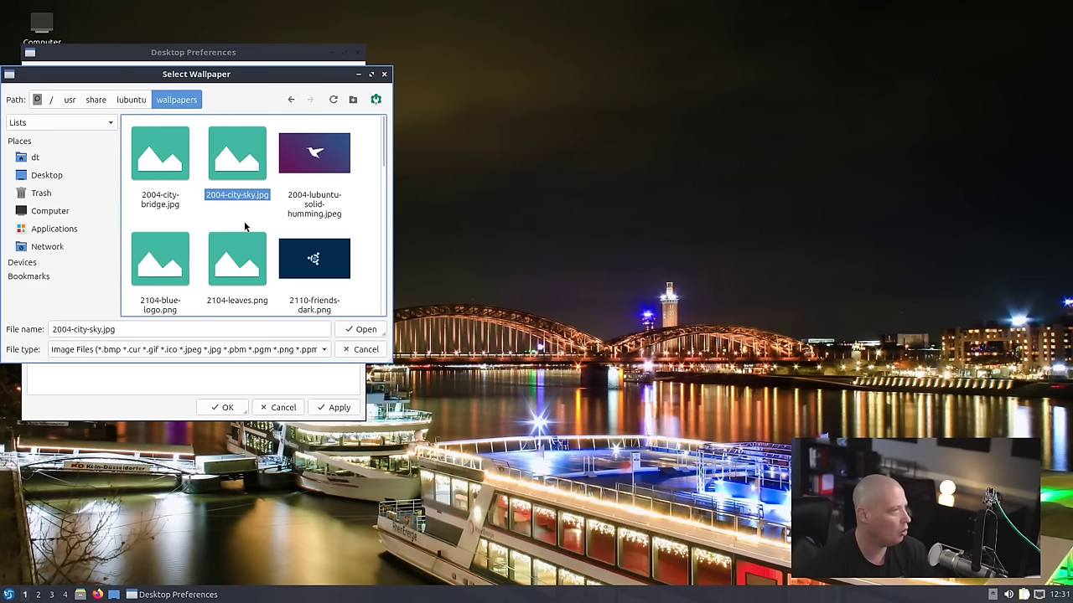
left_click(131, 100)
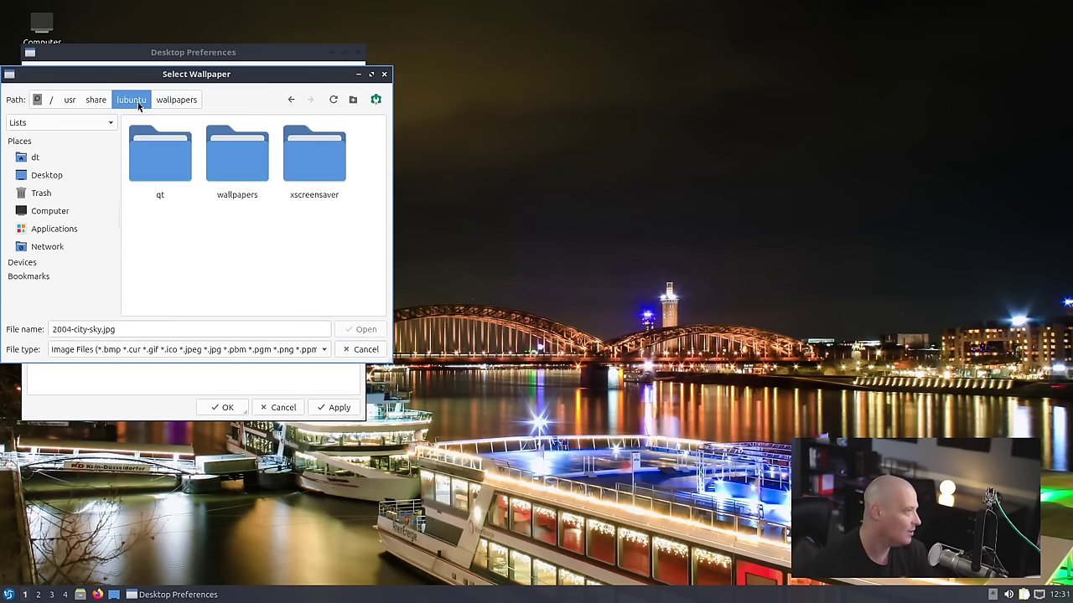
left_click(161, 99)
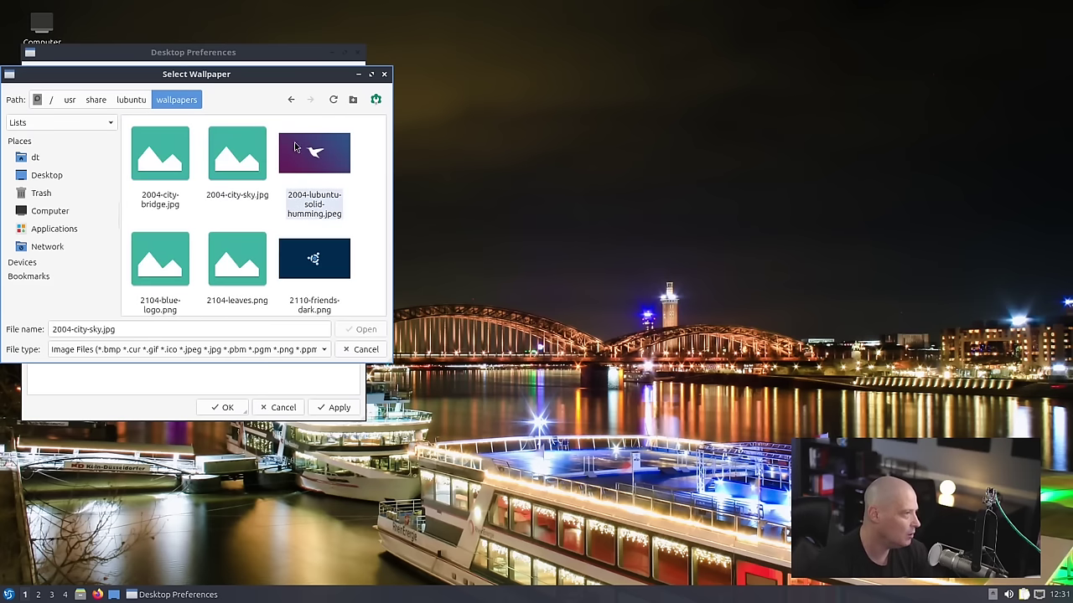
mouse_move(295, 148)
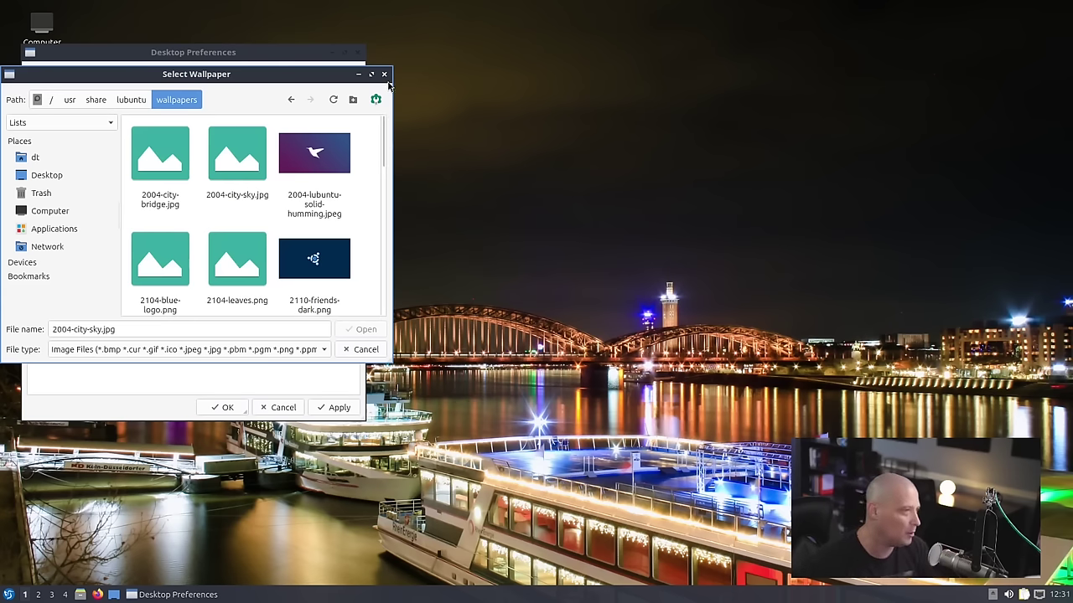
scroll(332, 213, "down", 5)
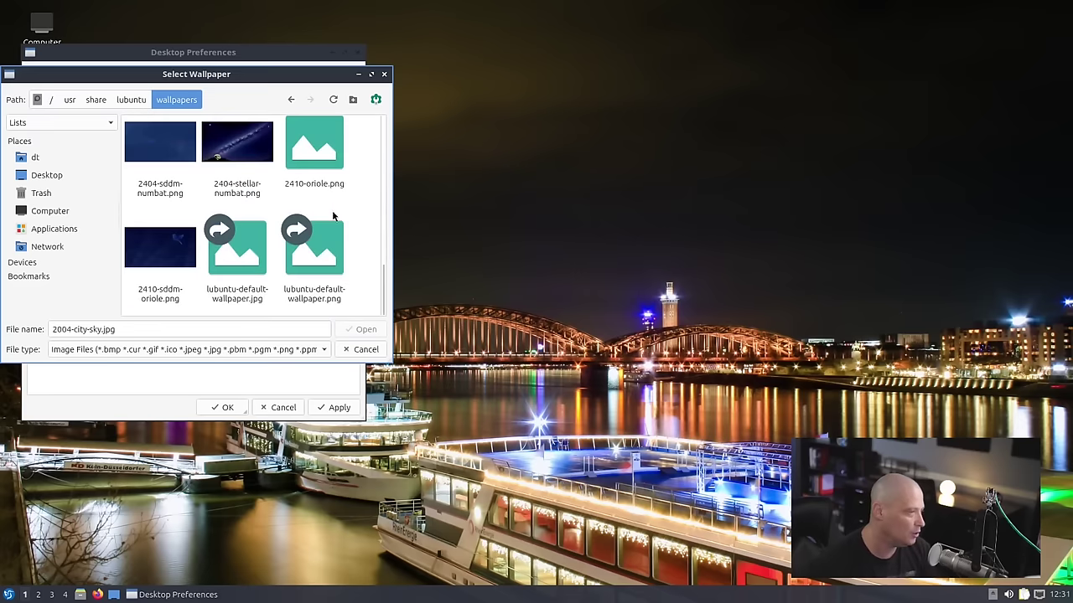
left_click(329, 277)
left_click(365, 329)
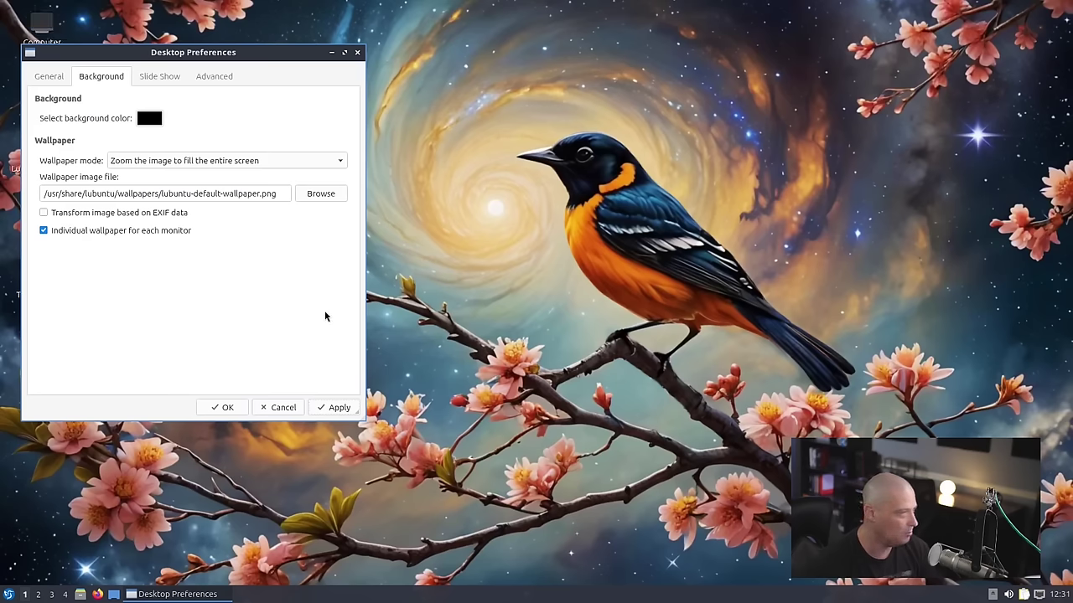
- Close Desktop Preferences and run 'apt search wallpaper' in a new, enlarged QTerminal
key("Escape")
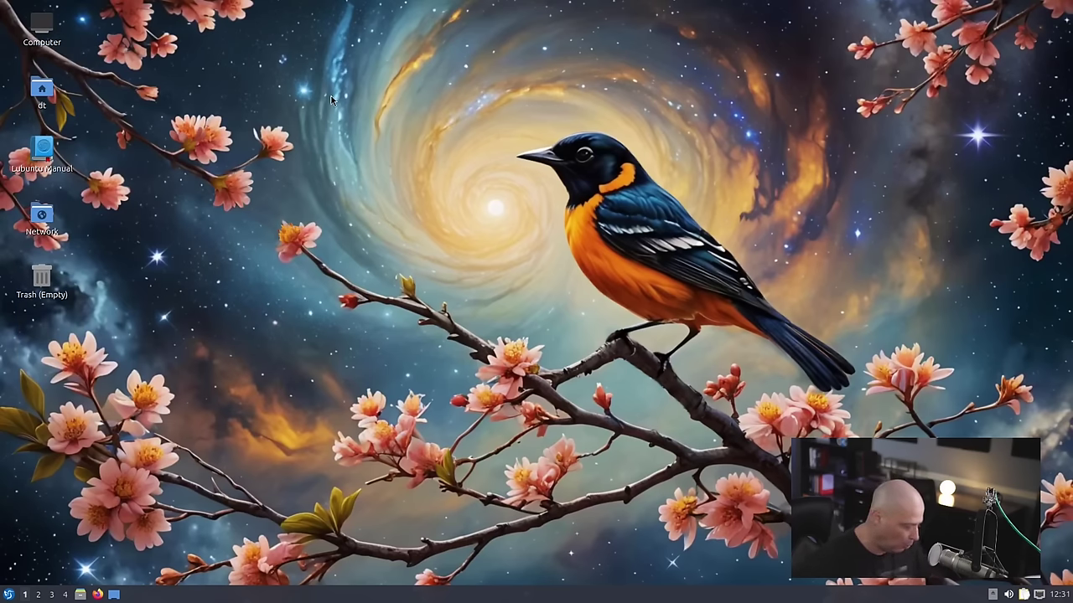
key("ctrl+alt+t")
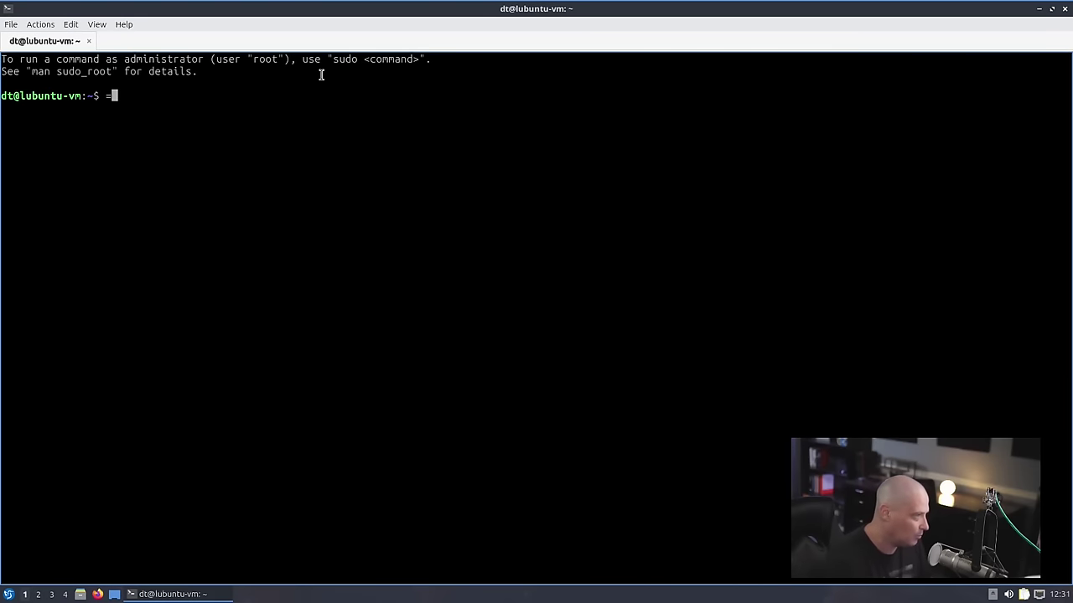
key("ctrl+plus")
key("ctrl+plus")
key("ctrl+plus")
key("ctrl+plus")
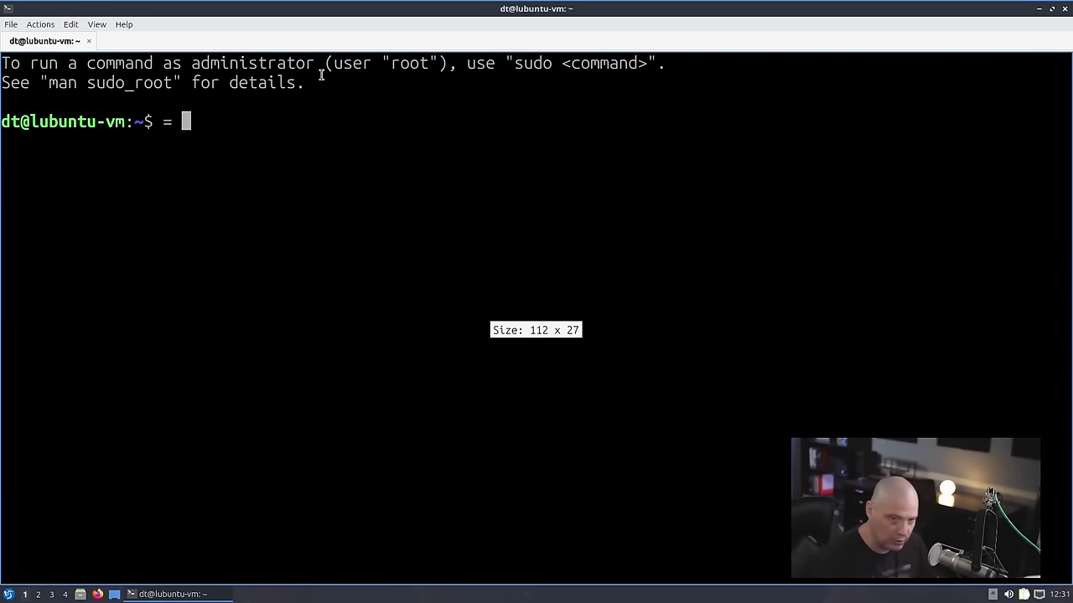
key("BackSpace")
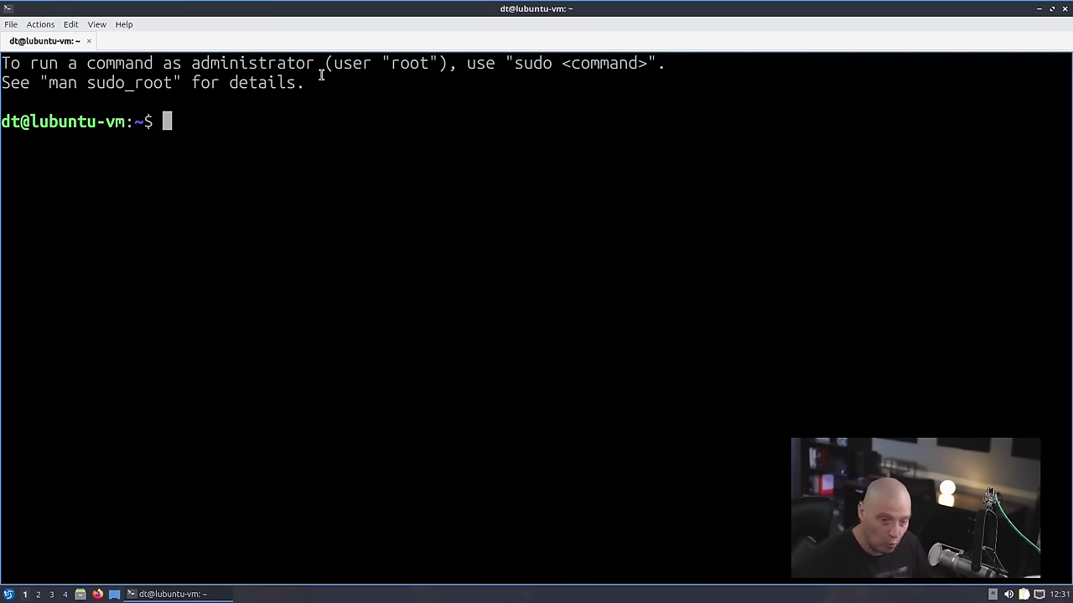
type("apt search ")
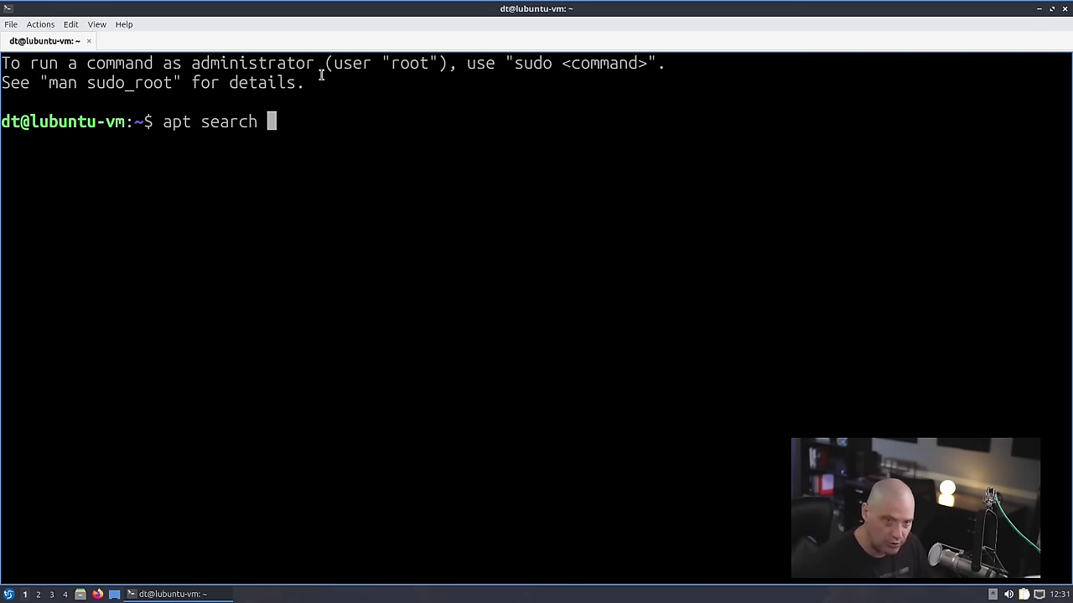
type("wallpaper")
key("Return")
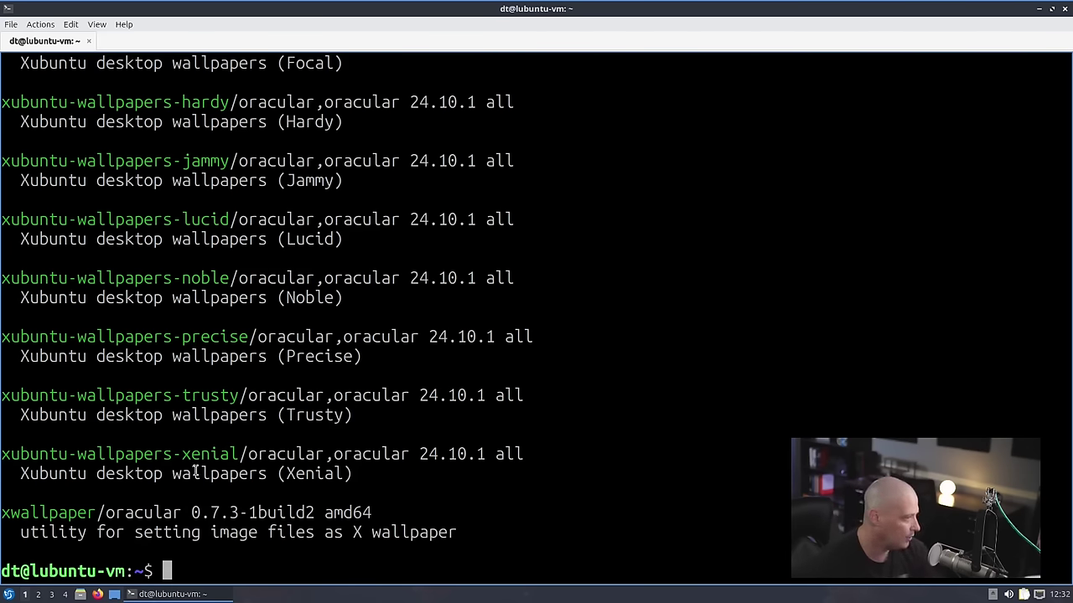
- Scroll through the wallpaper results, highlighting xubuntu and Eoan-to-Mantic entries, then close the terminal
left_click_drag(235, 453, 17, 138)
scroll(306, 335, "up", 5)
scroll(306, 335, "up", 15)
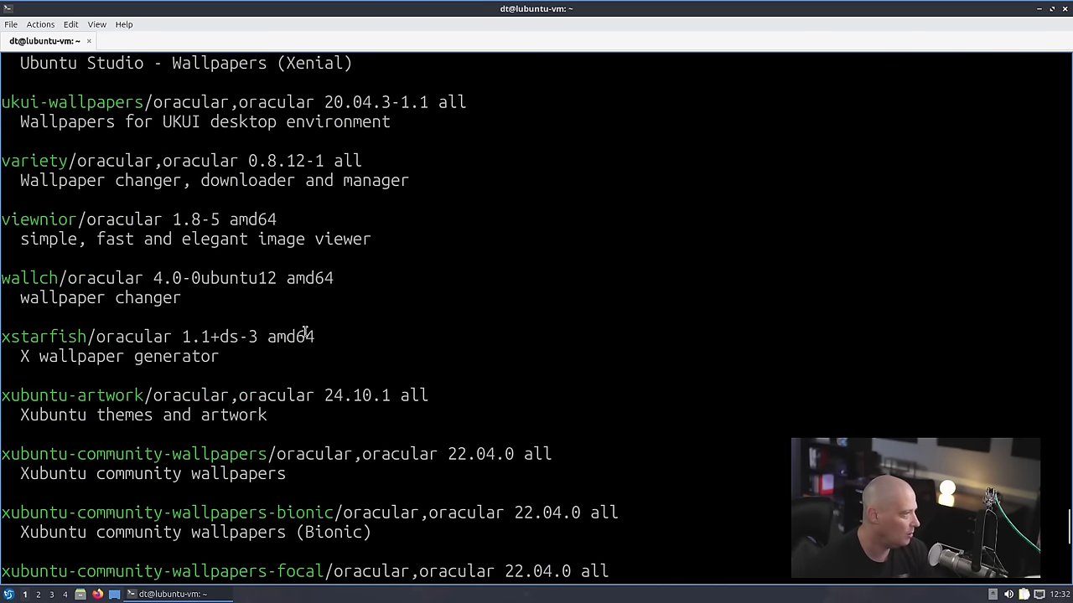
scroll(306, 334, "up", 6)
left_click_drag(251, 533, 79, 240)
scroll(79, 240, "up", 20)
scroll(170, 236, "up", 5)
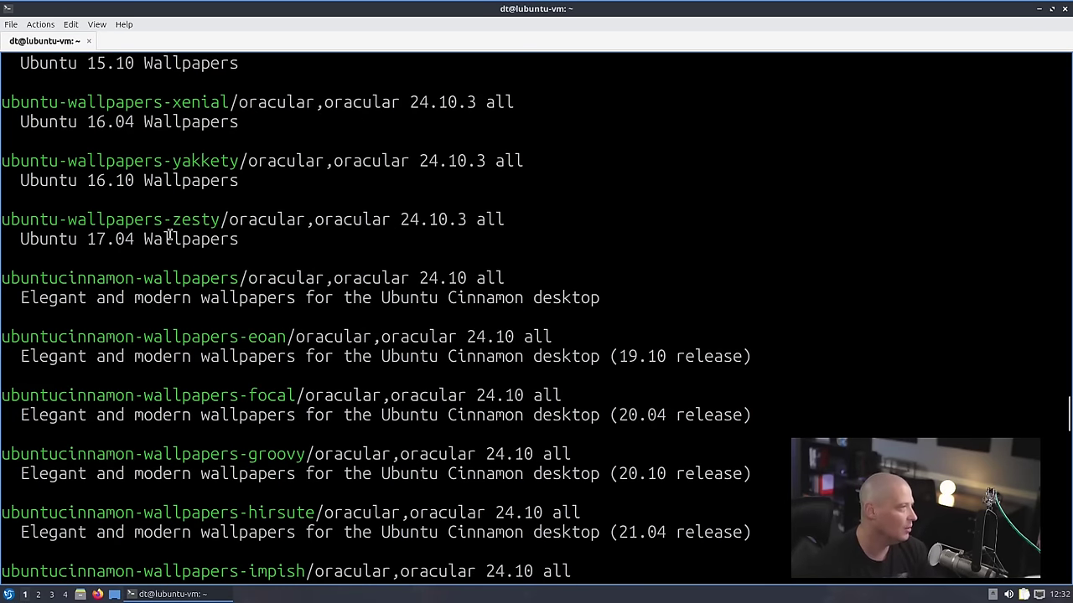
scroll(285, 506, "up", 20)
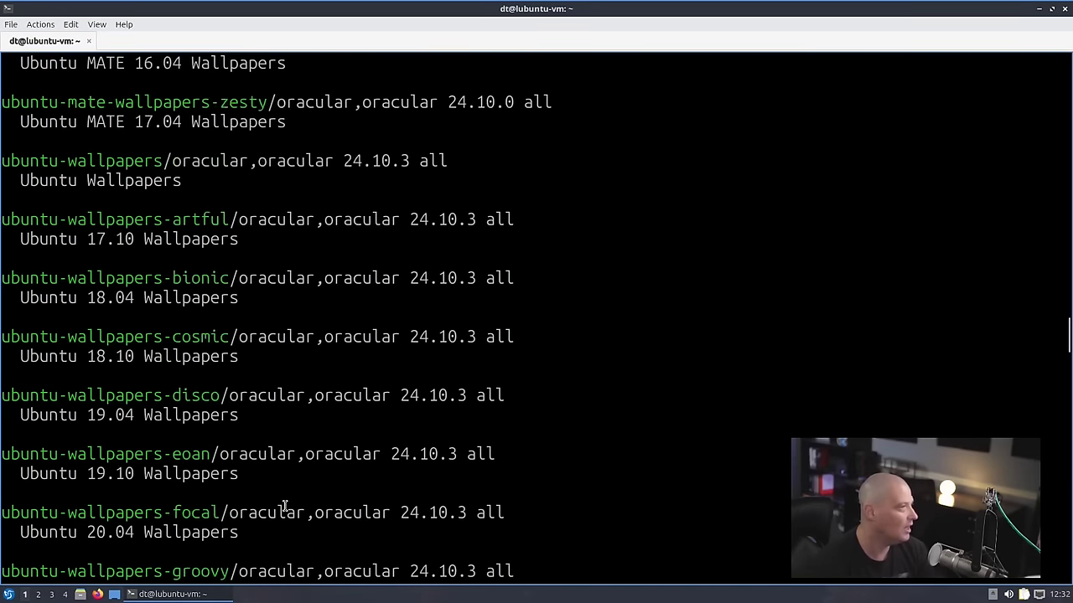
scroll(303, 453, "up", 8)
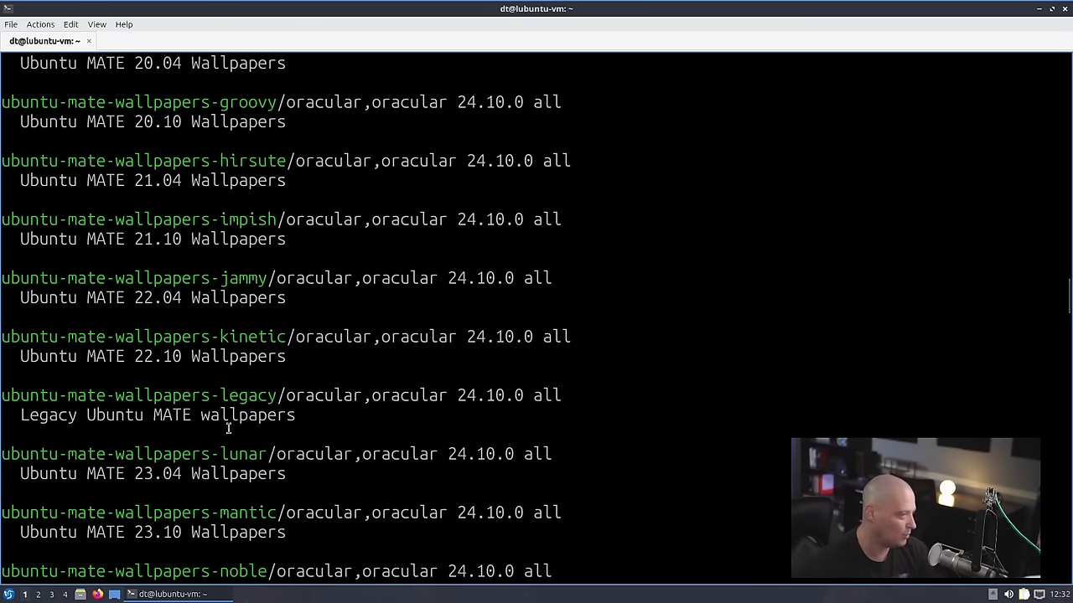
scroll(363, 399, "up", 20)
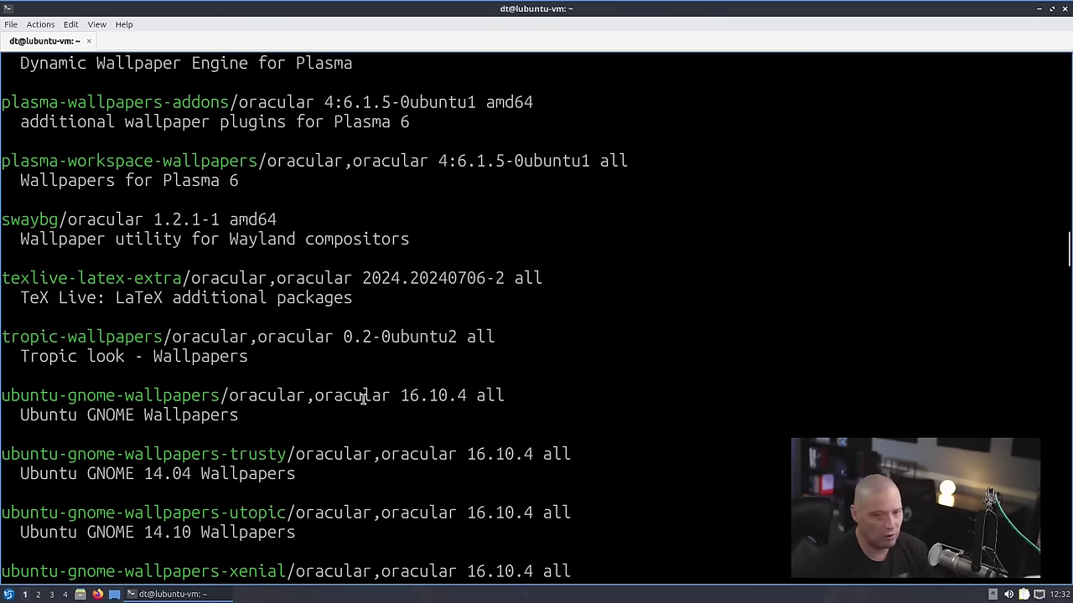
scroll(363, 398, "down", 13)
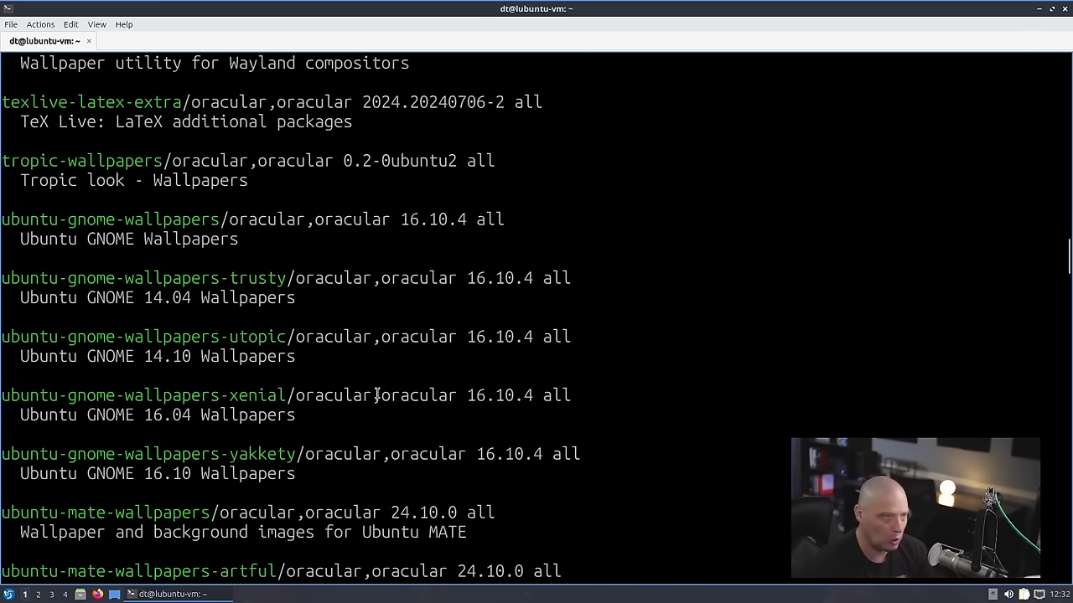
left_click(1064, 10)
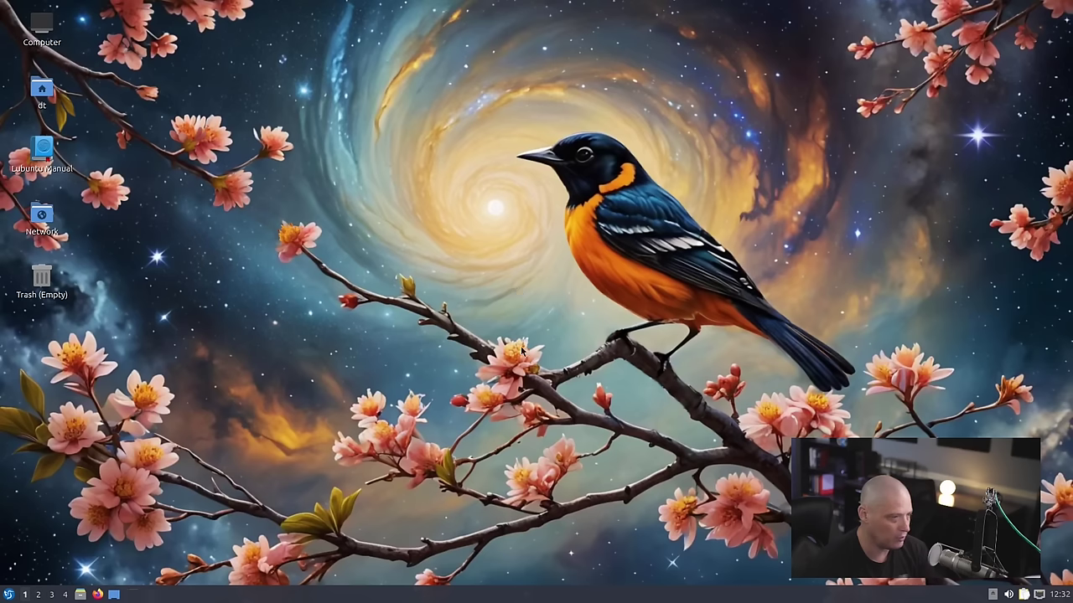